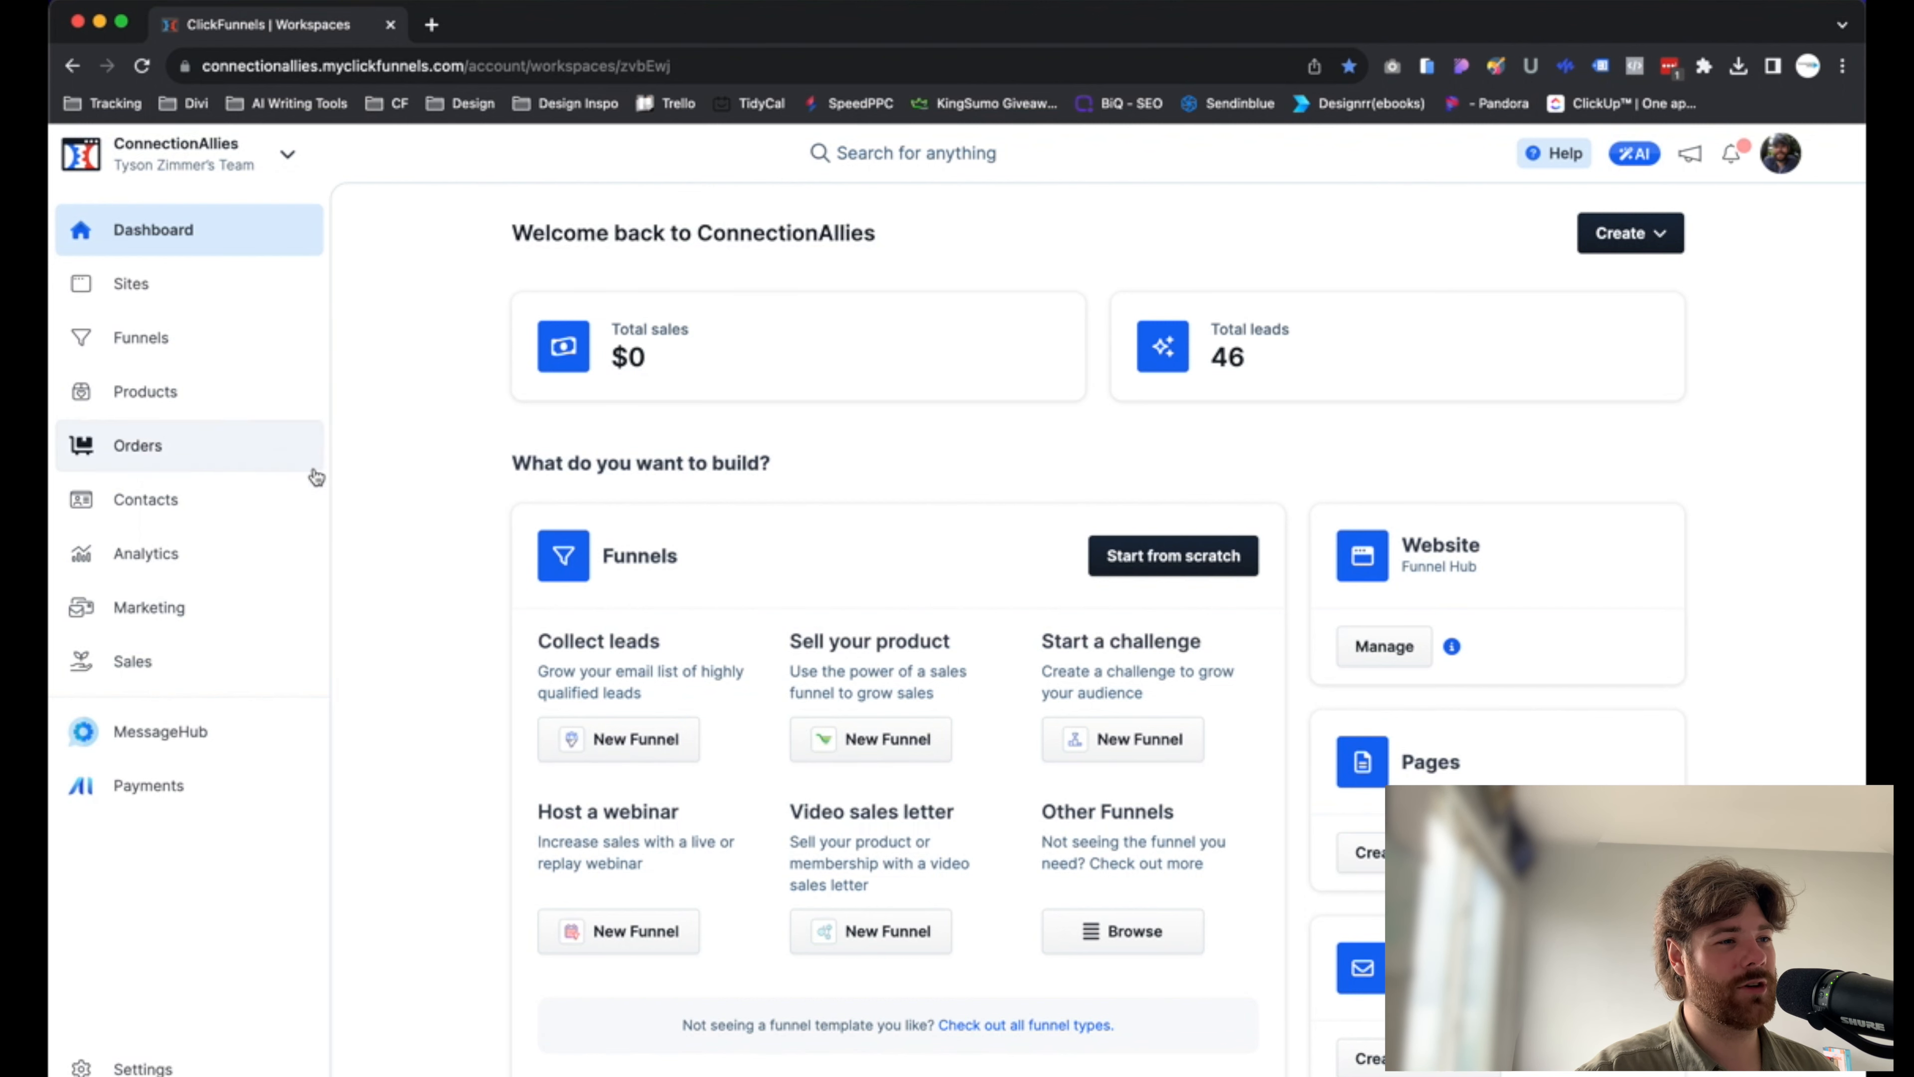
Start a CSV import of contacts from contacts (2).csv with a new field mapping
left_click(124, 501)
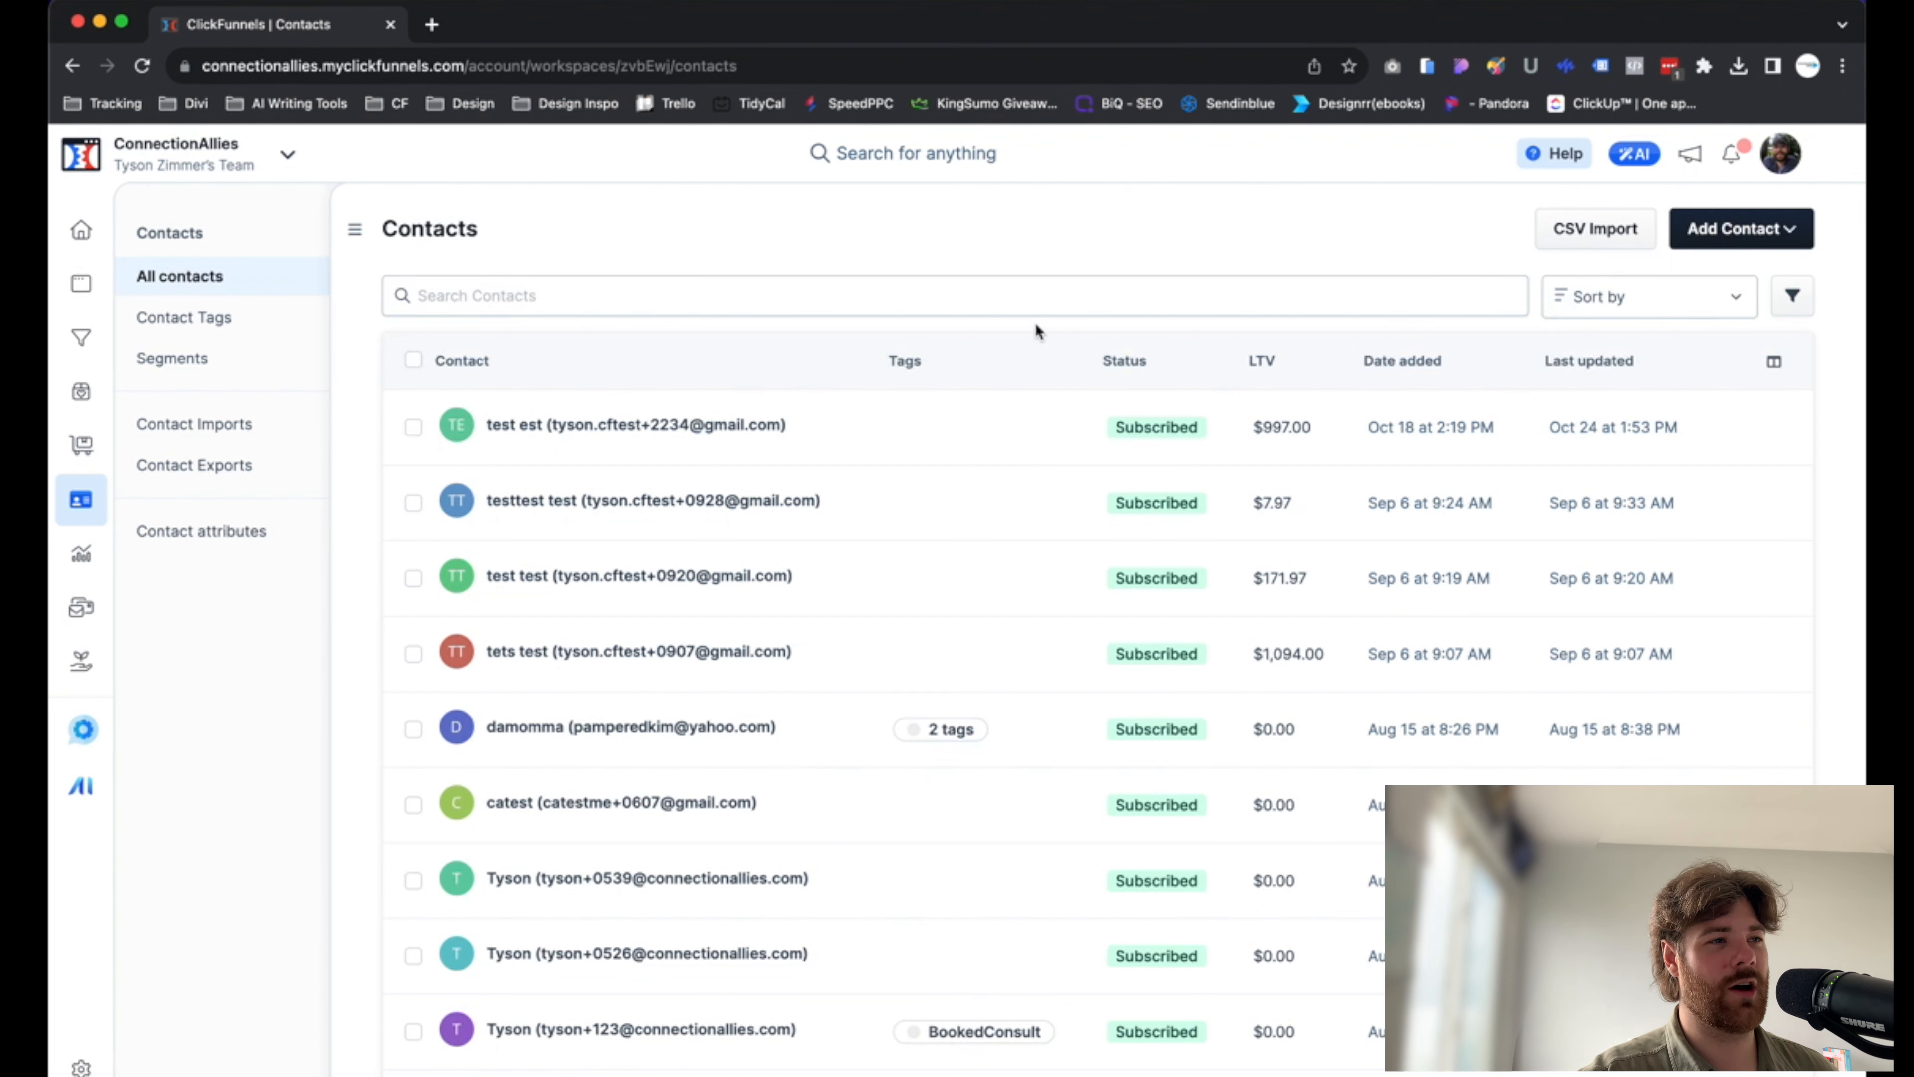
left_click(1573, 240)
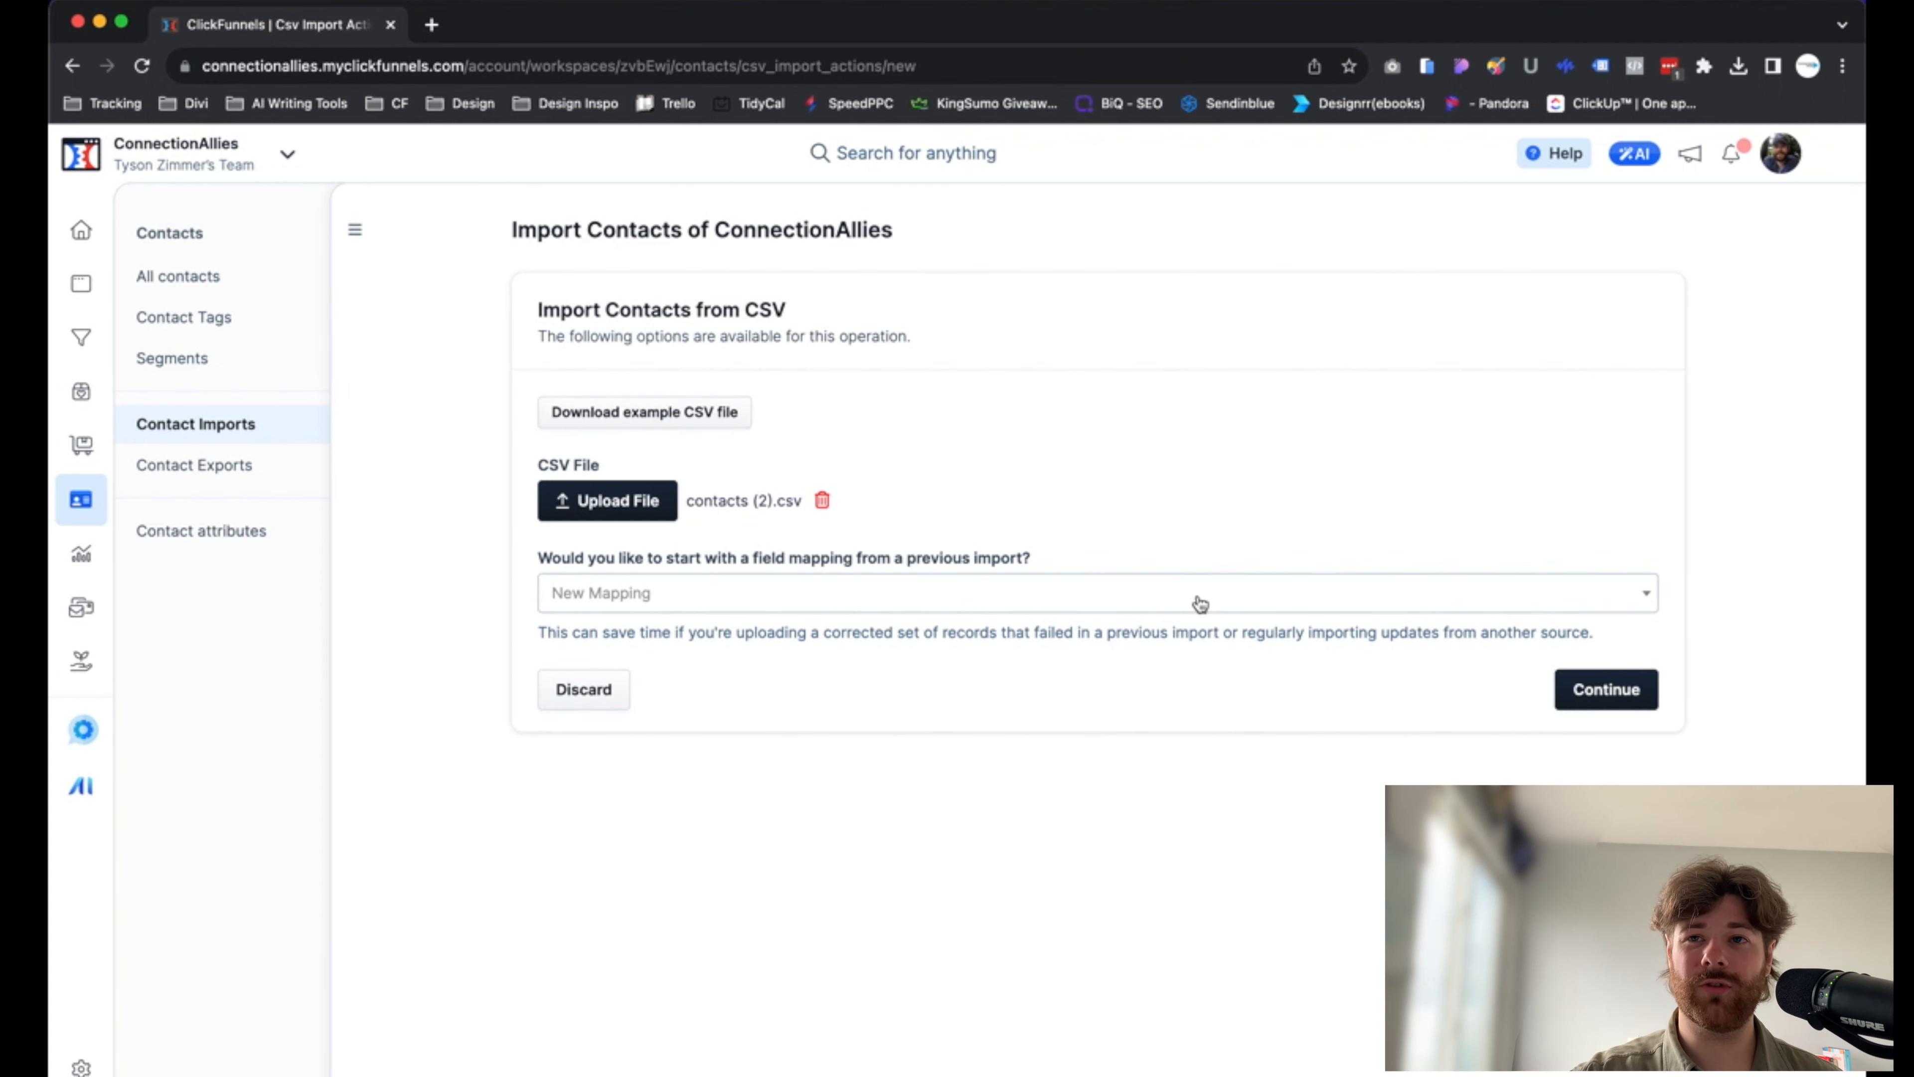
left_click(881, 609)
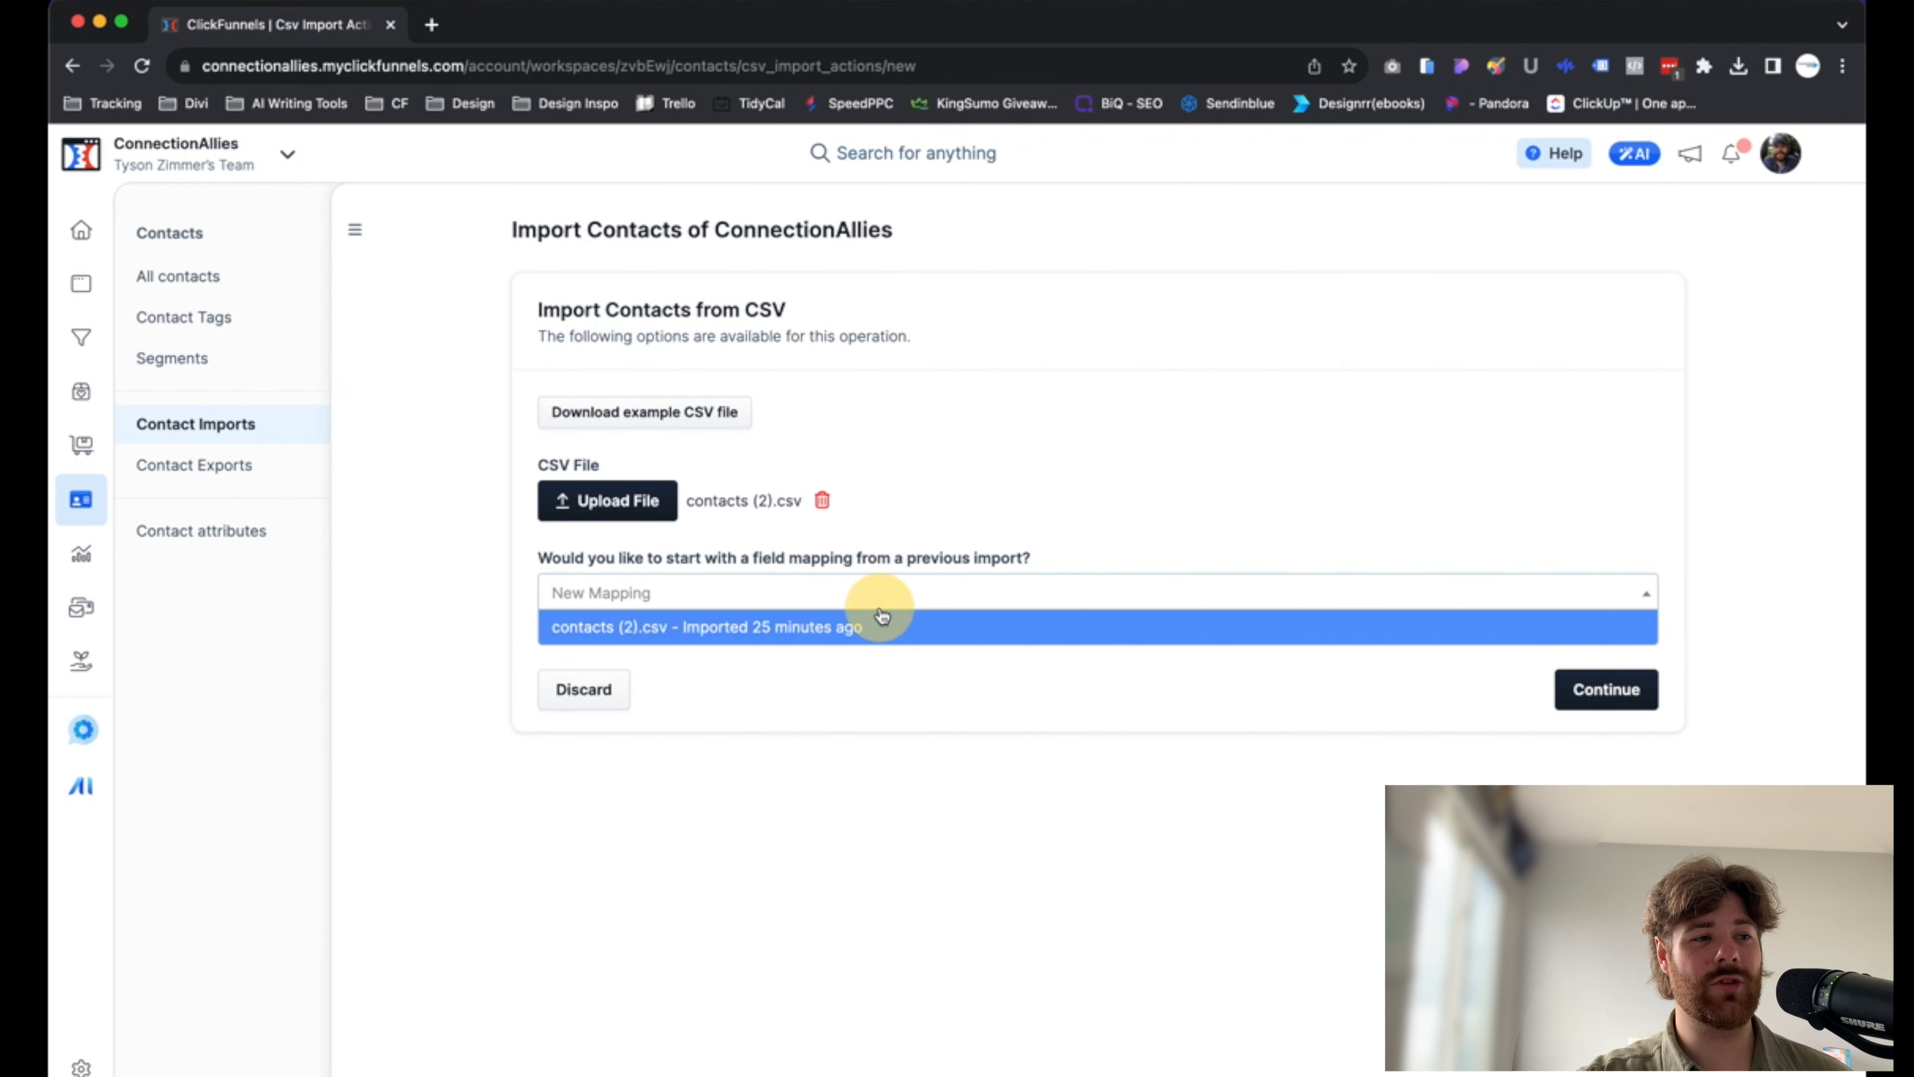
left_click(1074, 539)
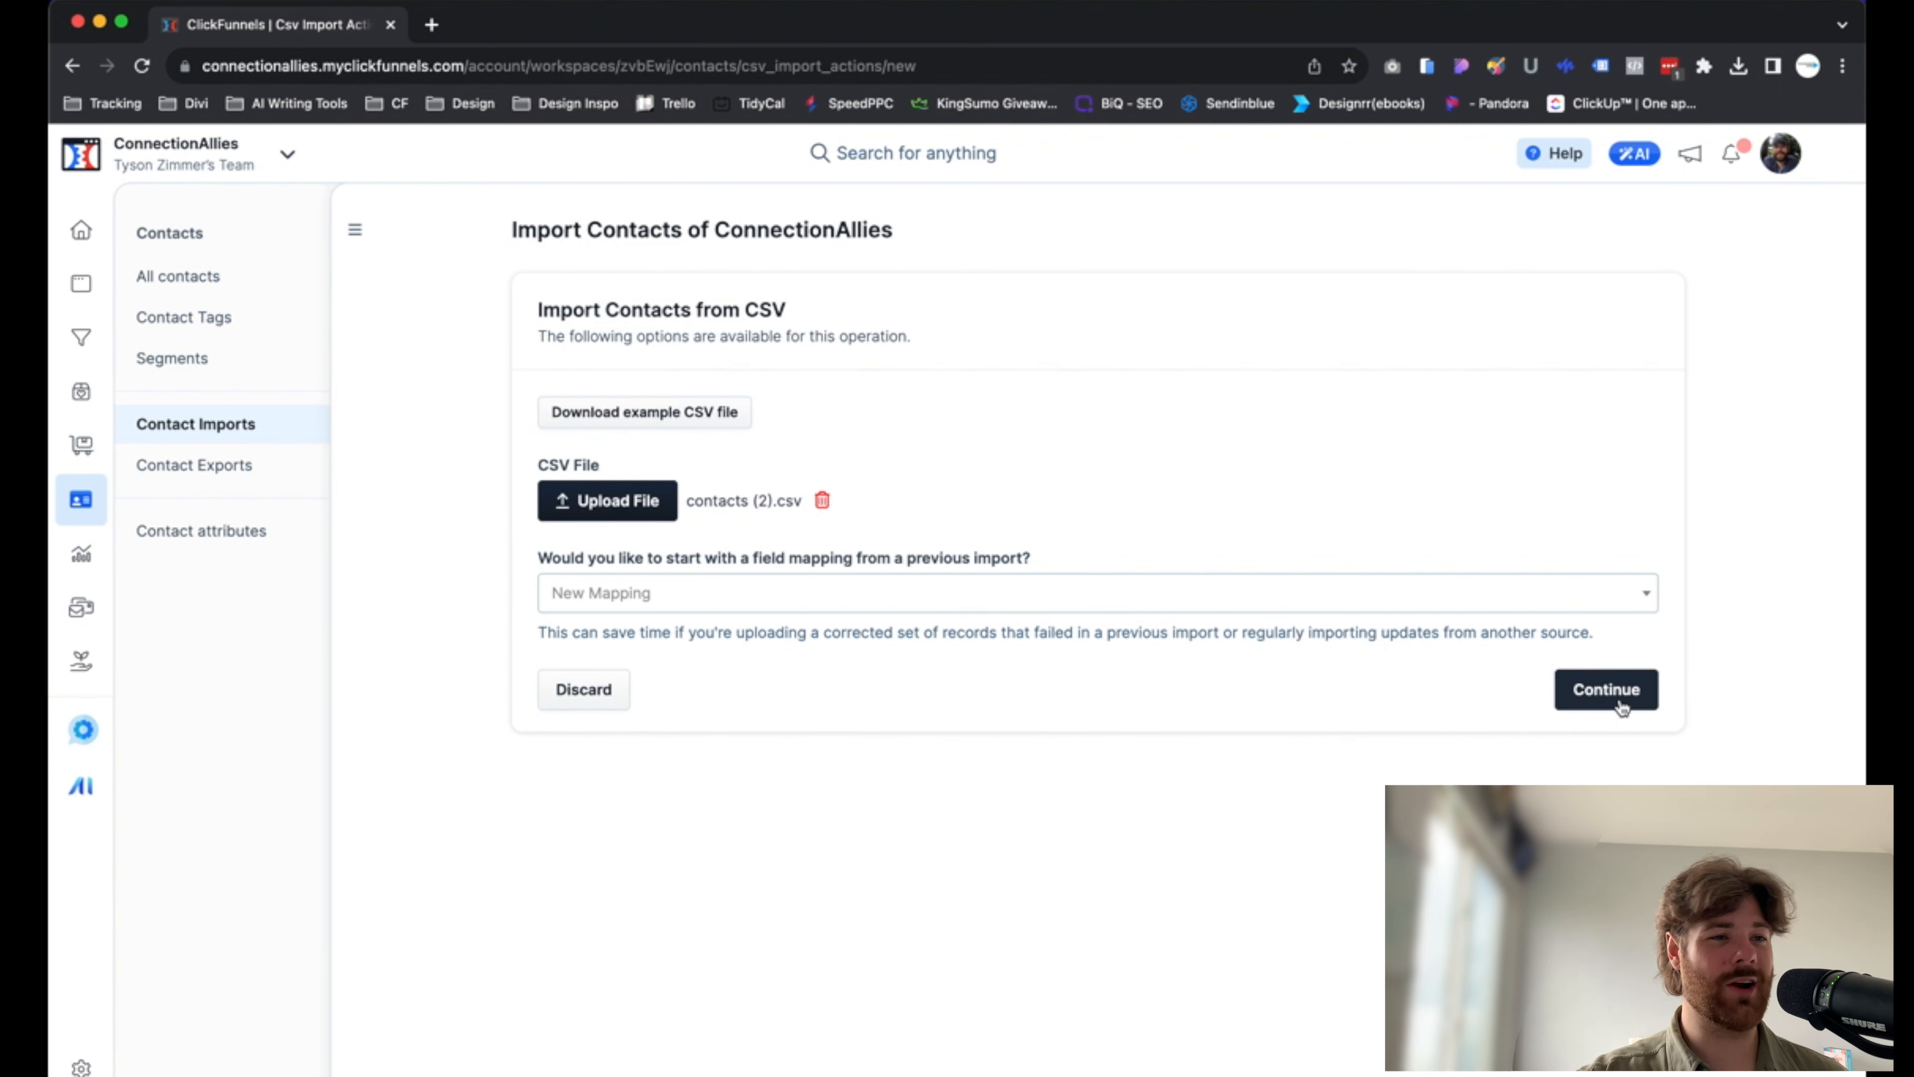
left_click(1604, 697)
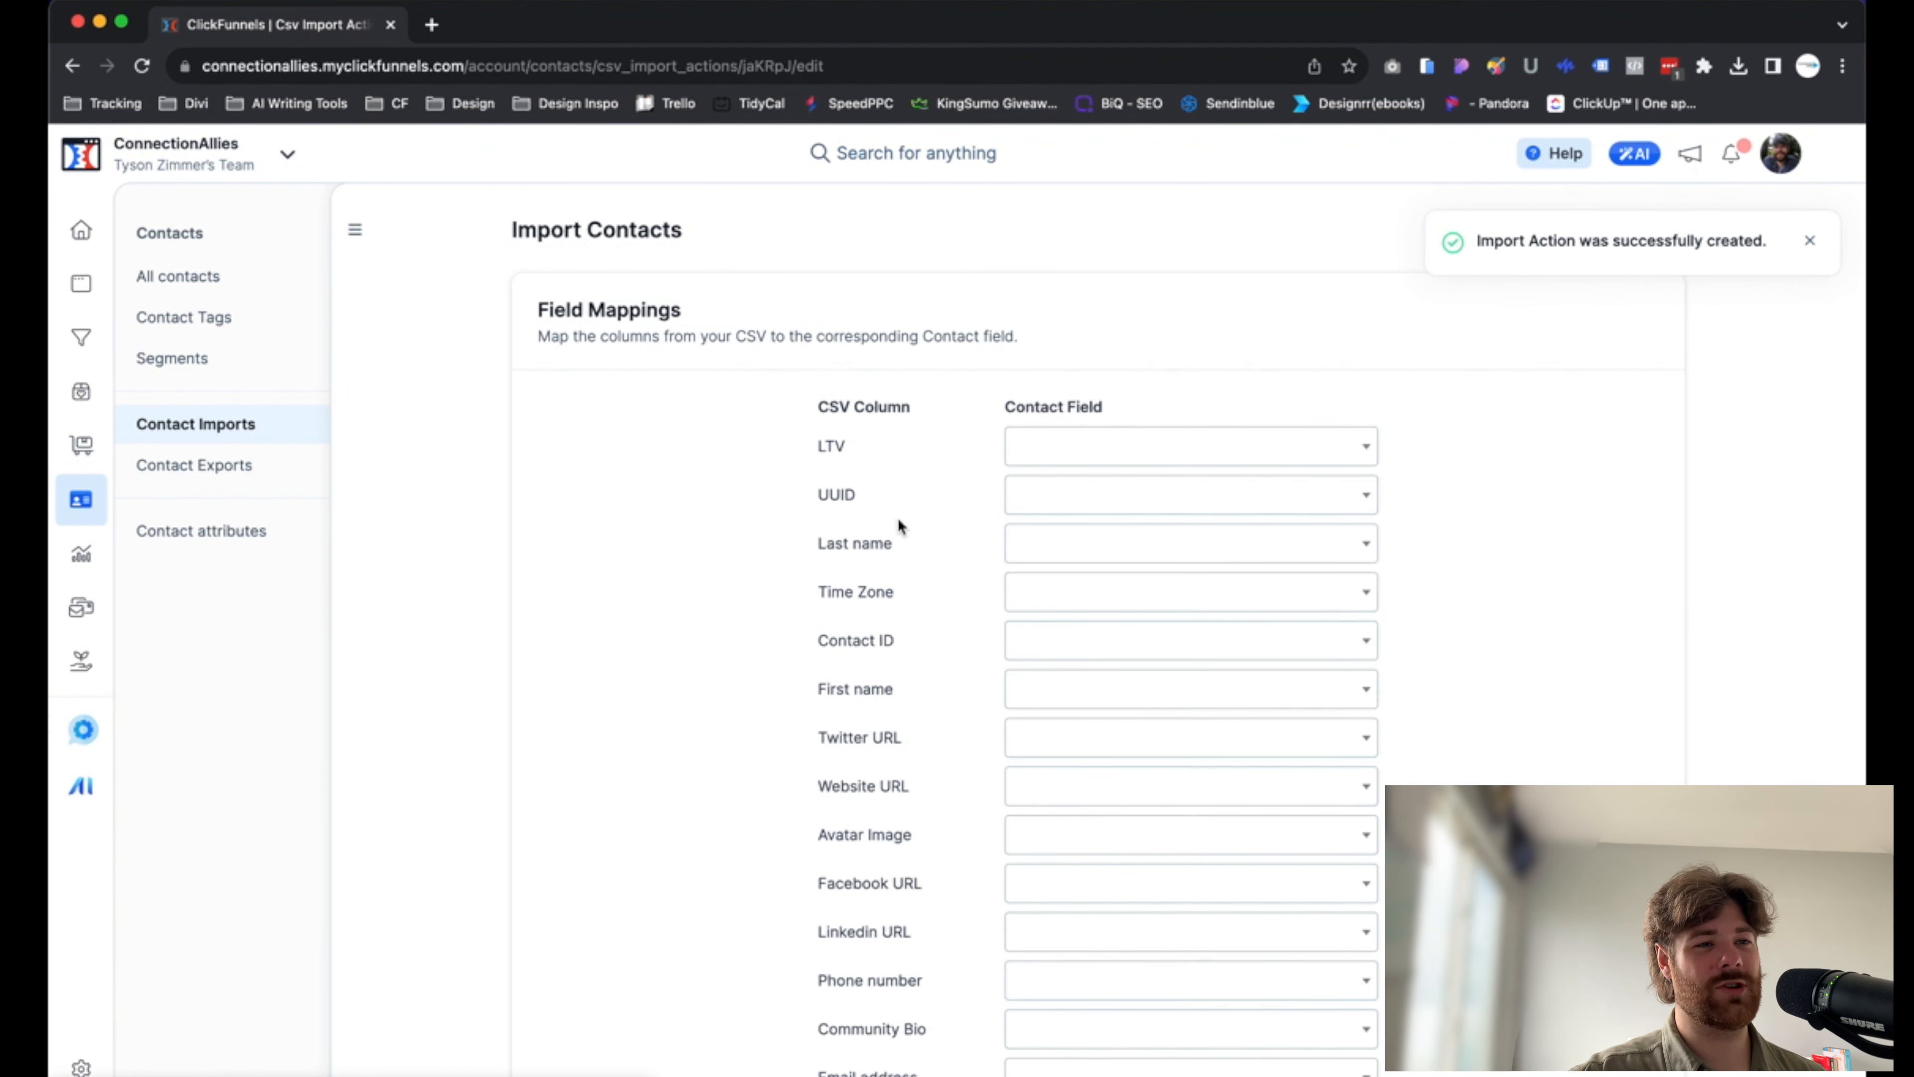
Map the LTV column of the CSV to the LTV contact field
scroll(898, 518, "down", 1)
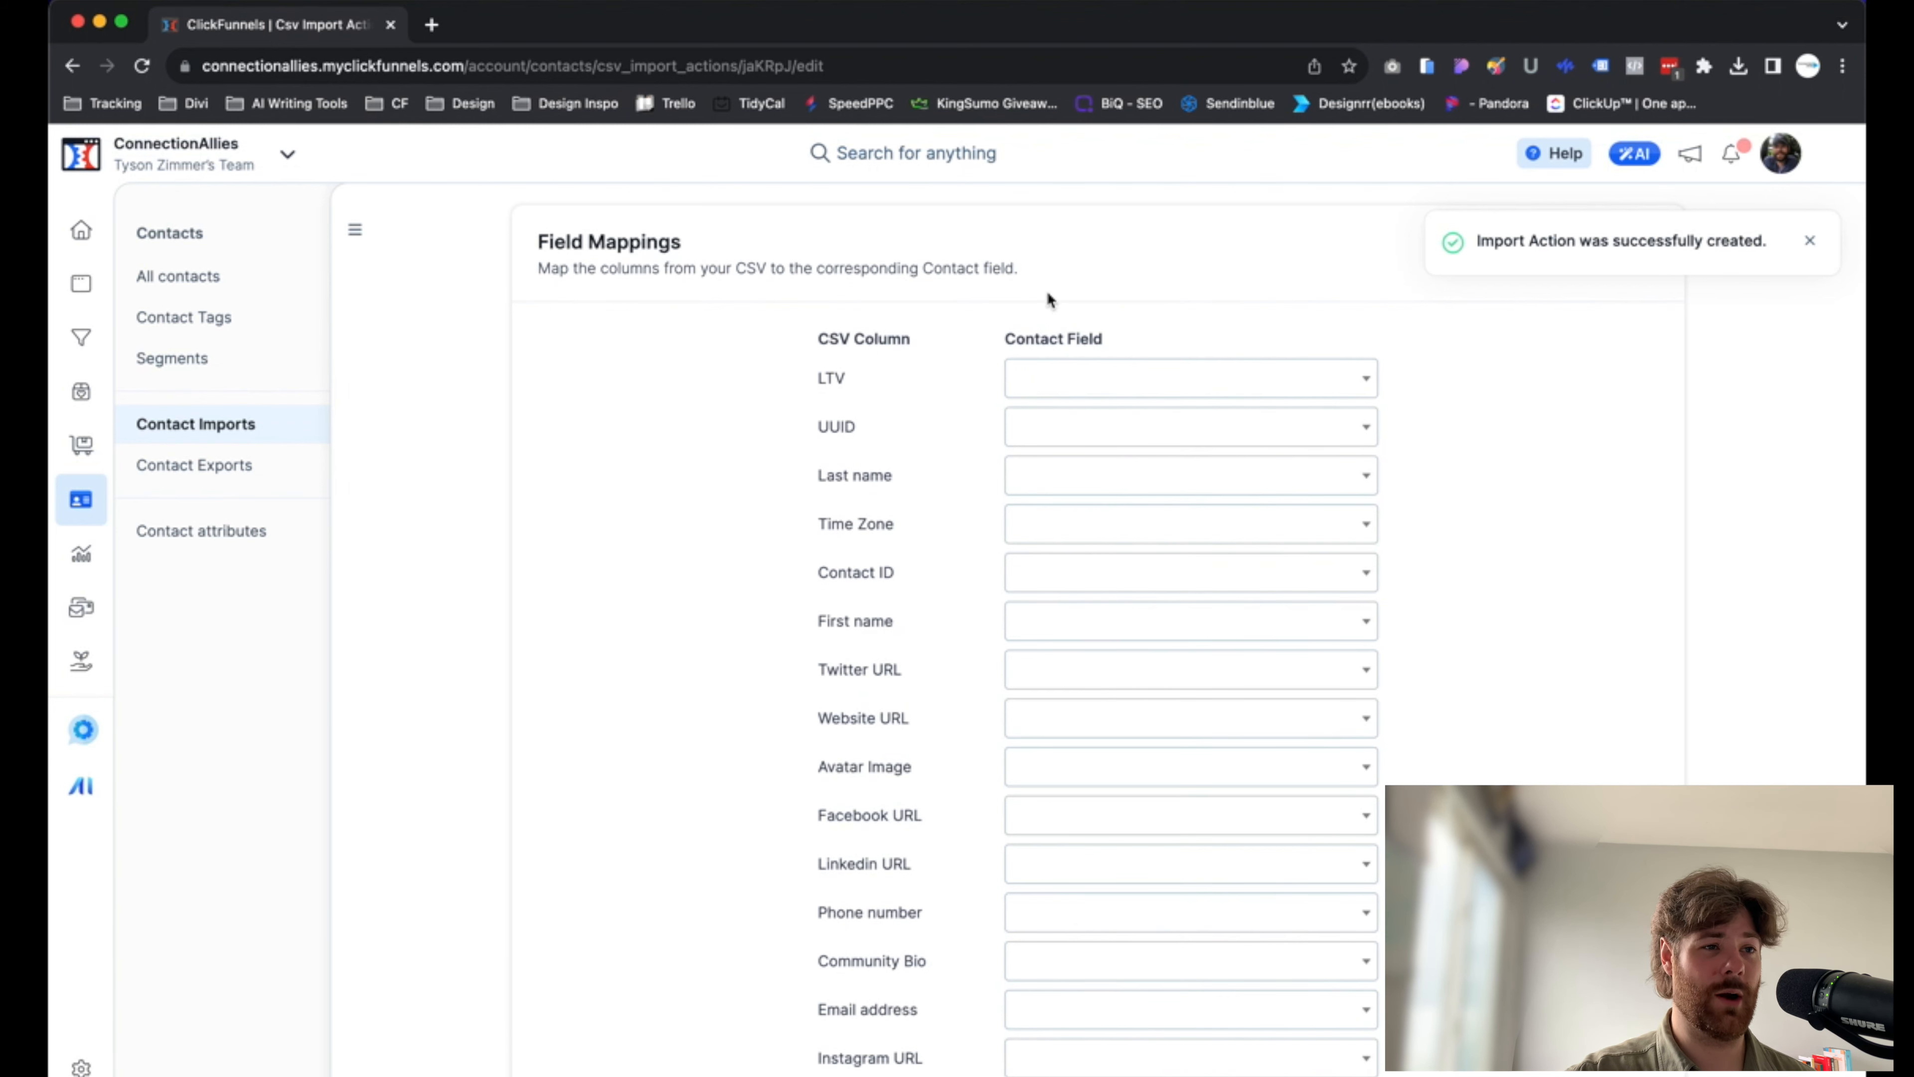
scroll(779, 678, "down", 1)
scroll(776, 676, "down", 3)
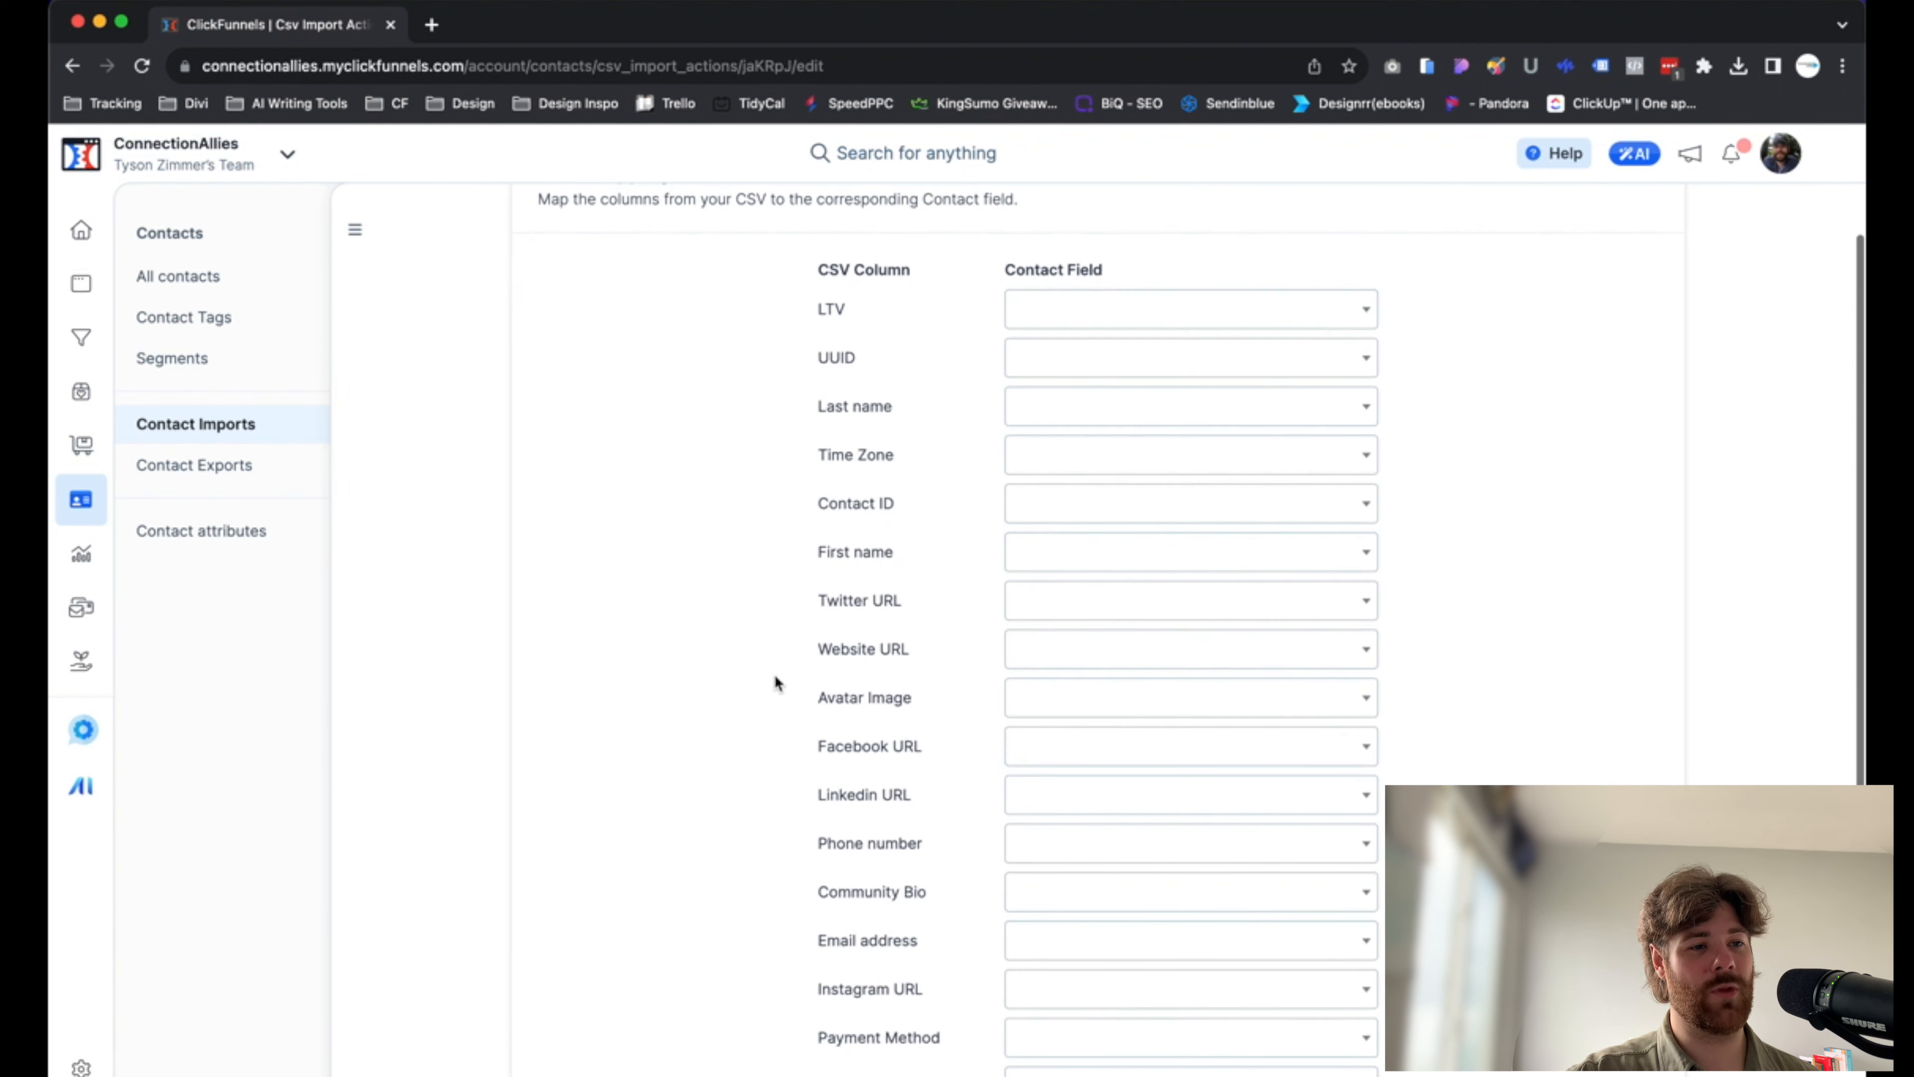
scroll(774, 675, "up", 3)
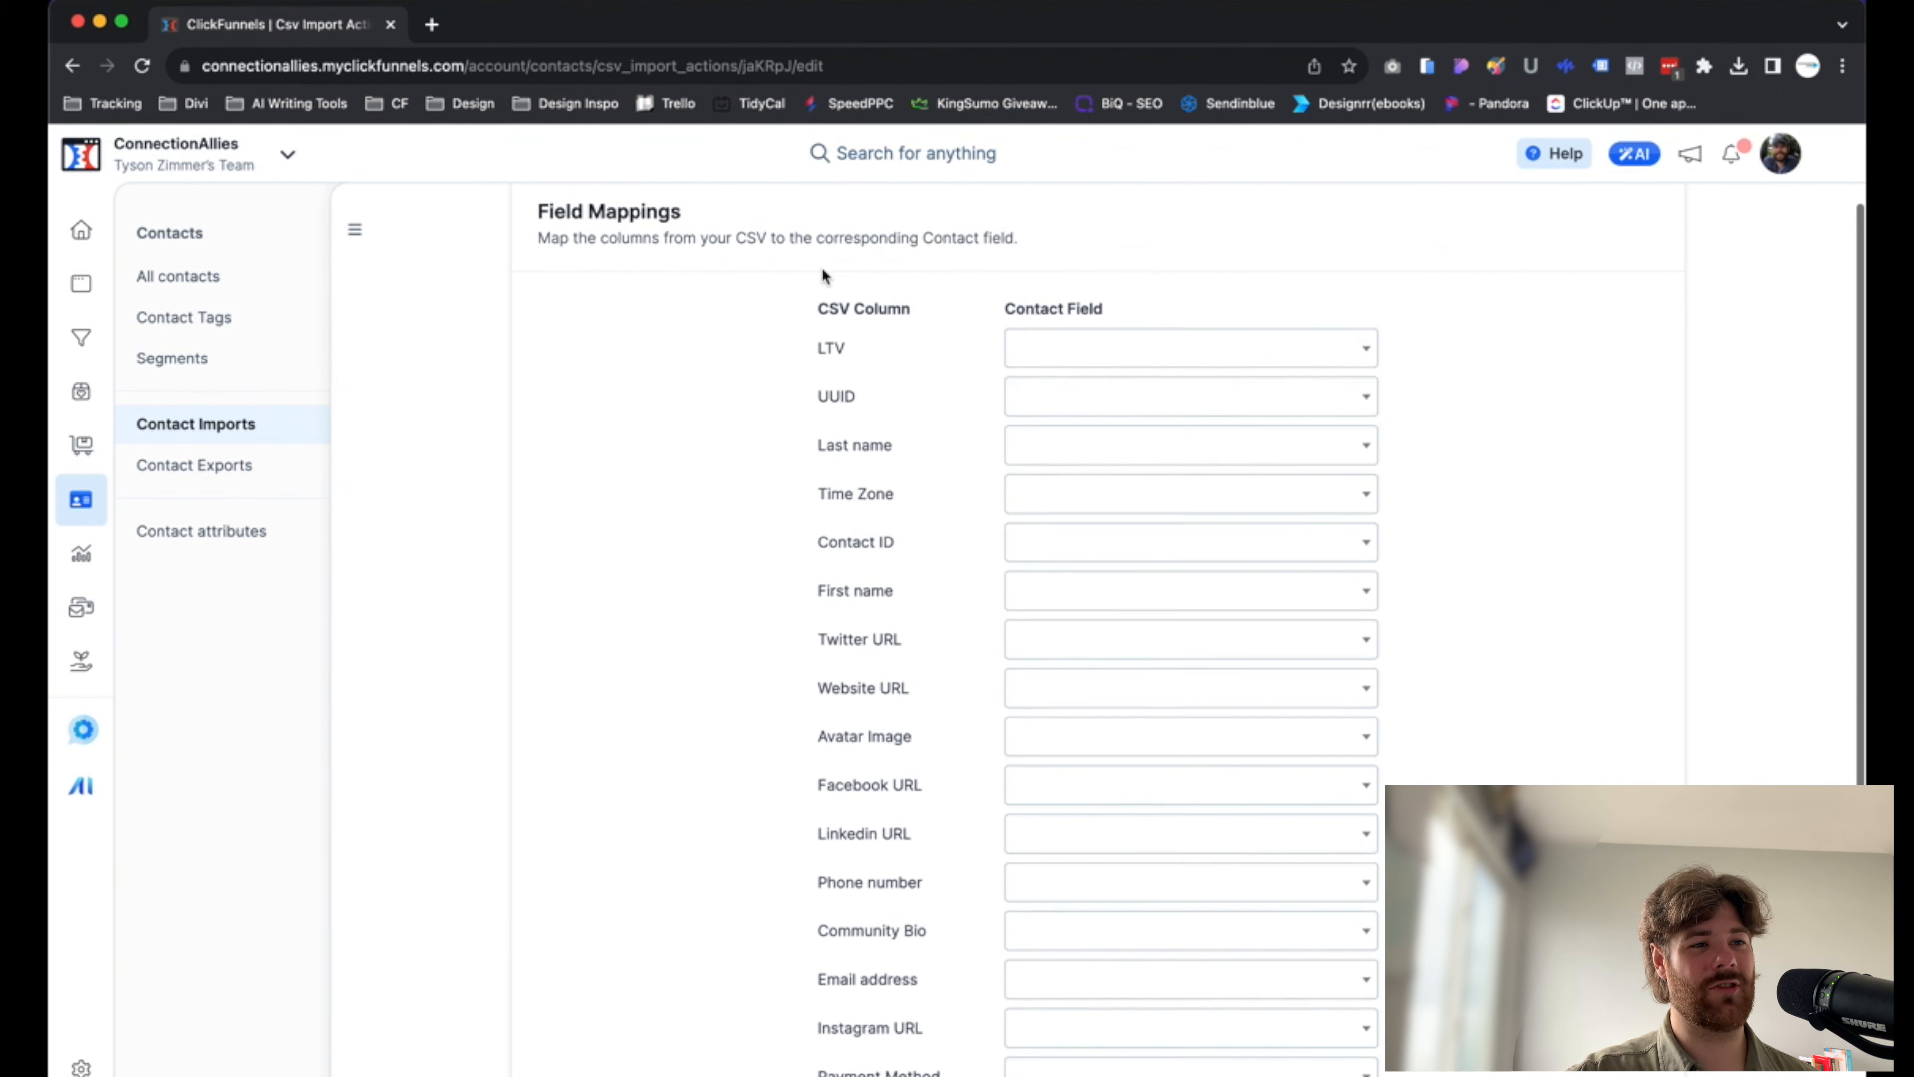
scroll(859, 573, "down", 5)
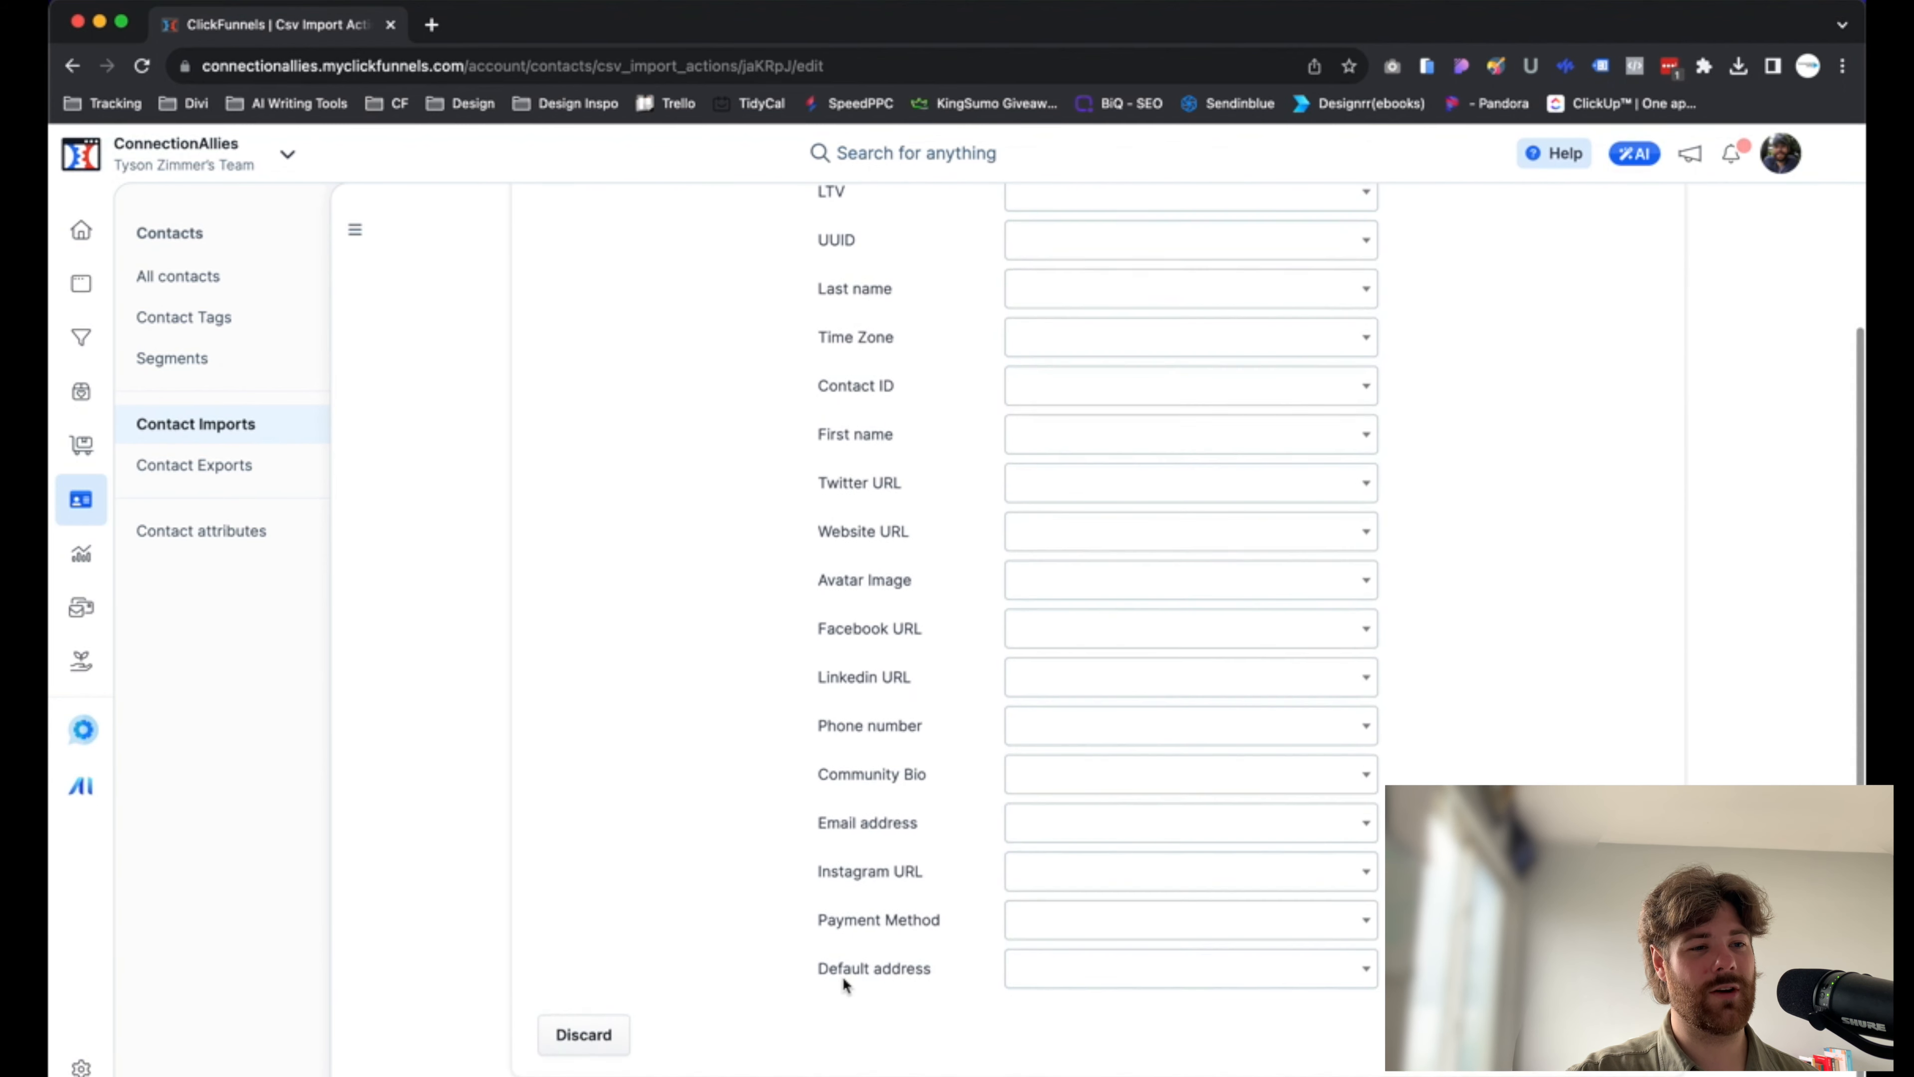
scroll(778, 462, "up", 8)
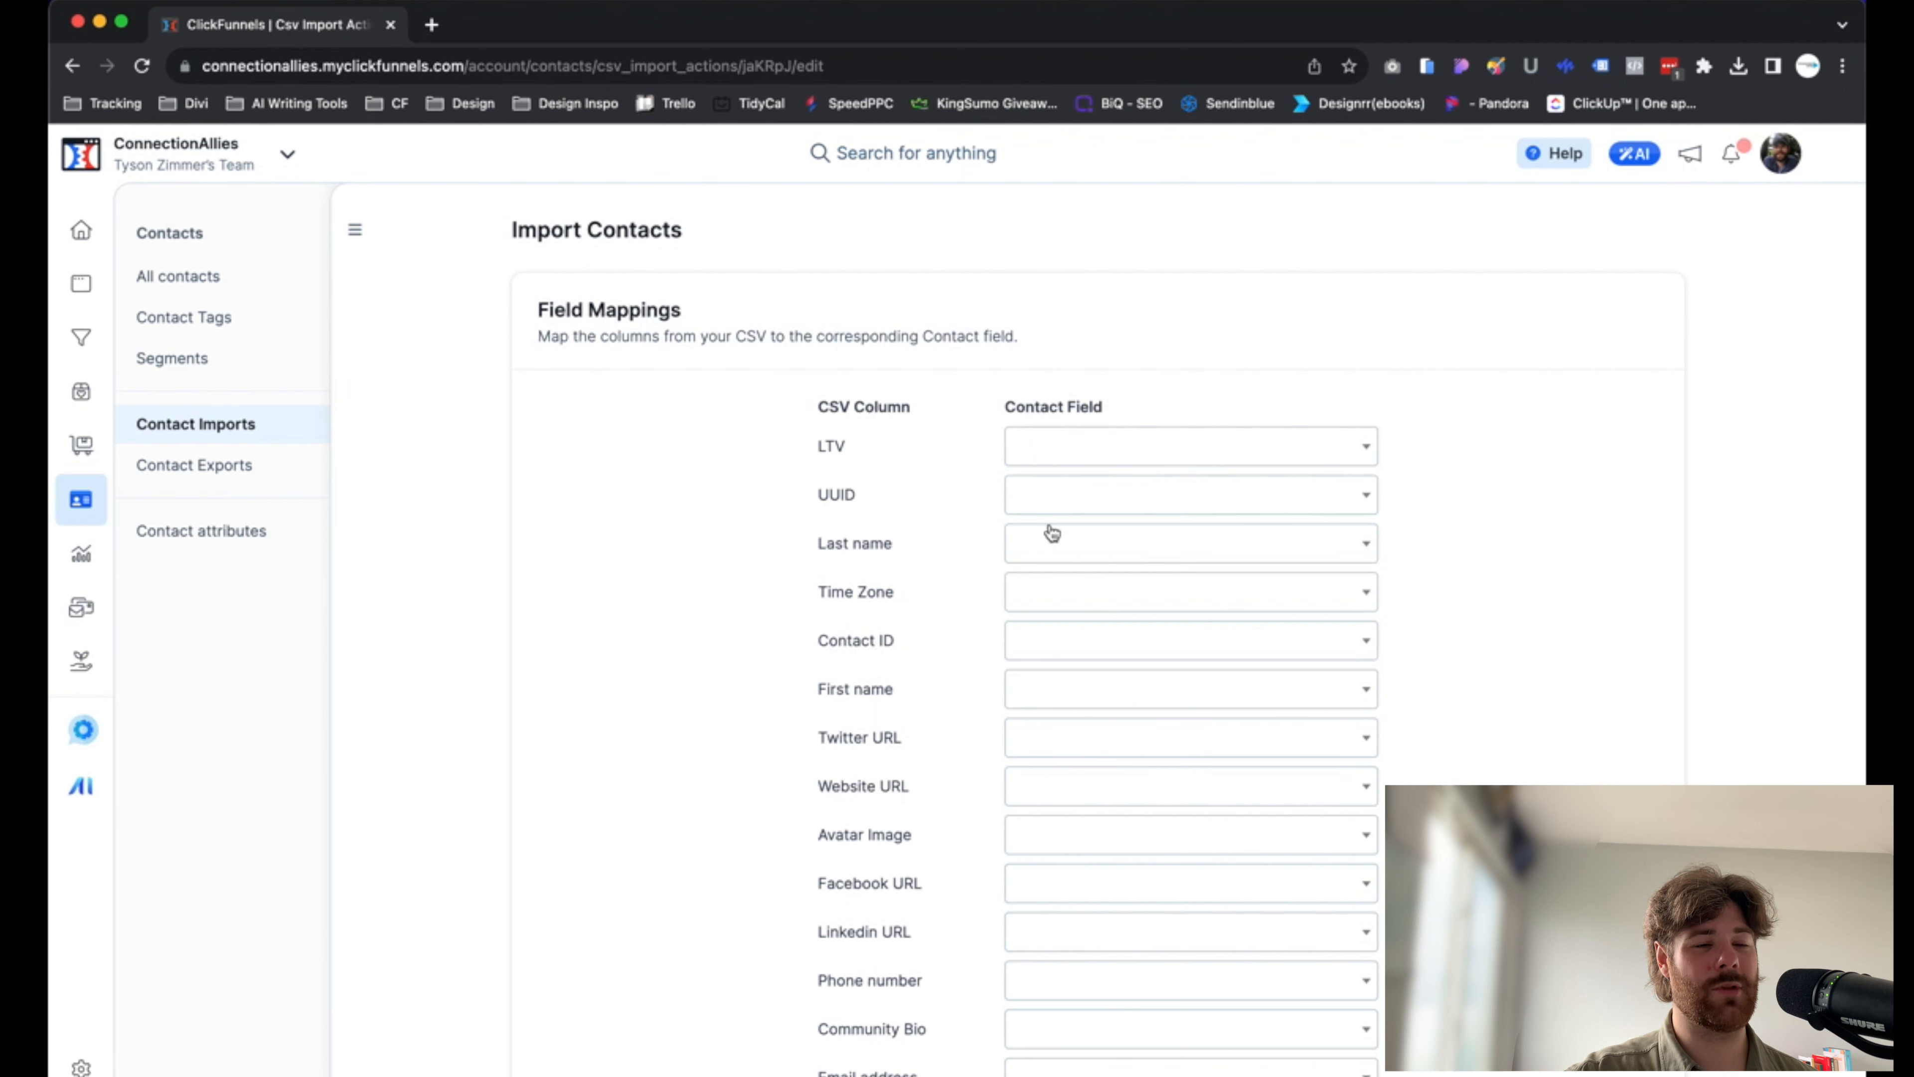
left_click(1132, 447)
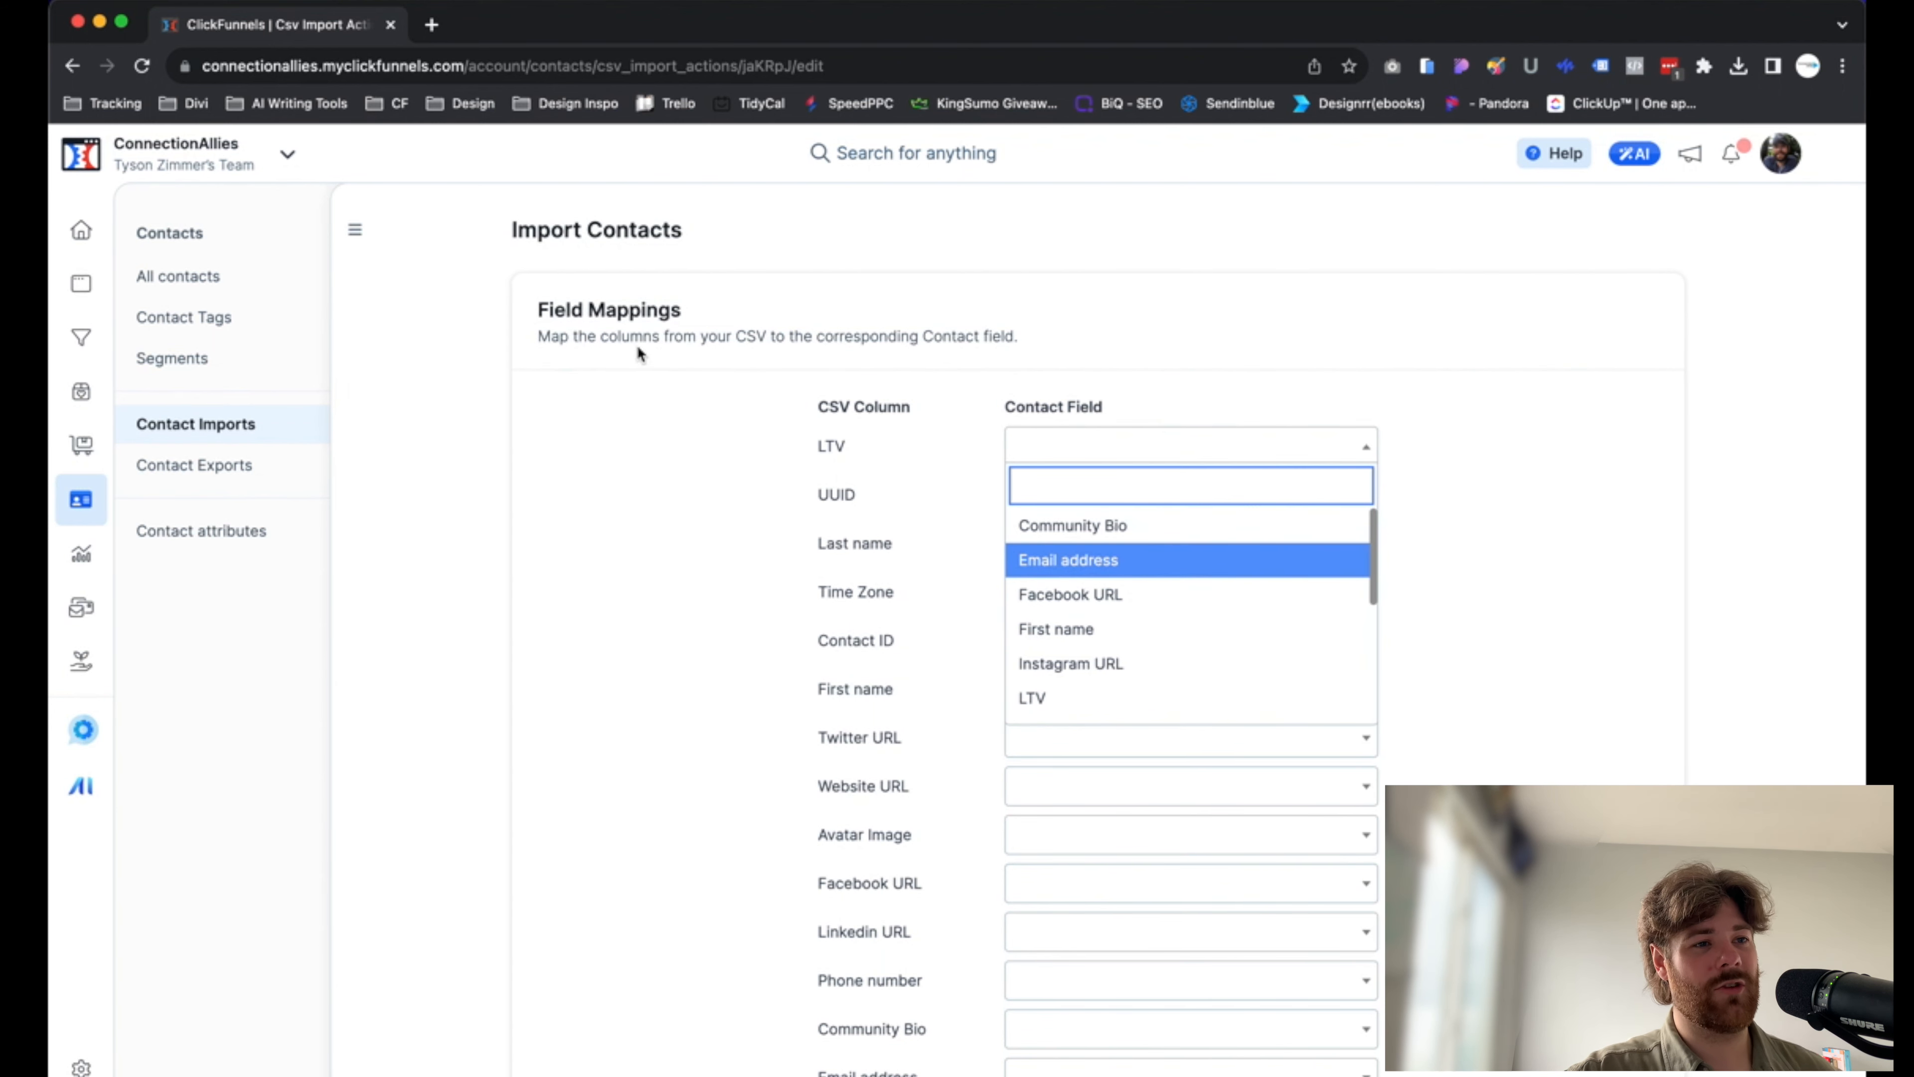
scroll(1092, 664, "down", 1)
left_click(1085, 708)
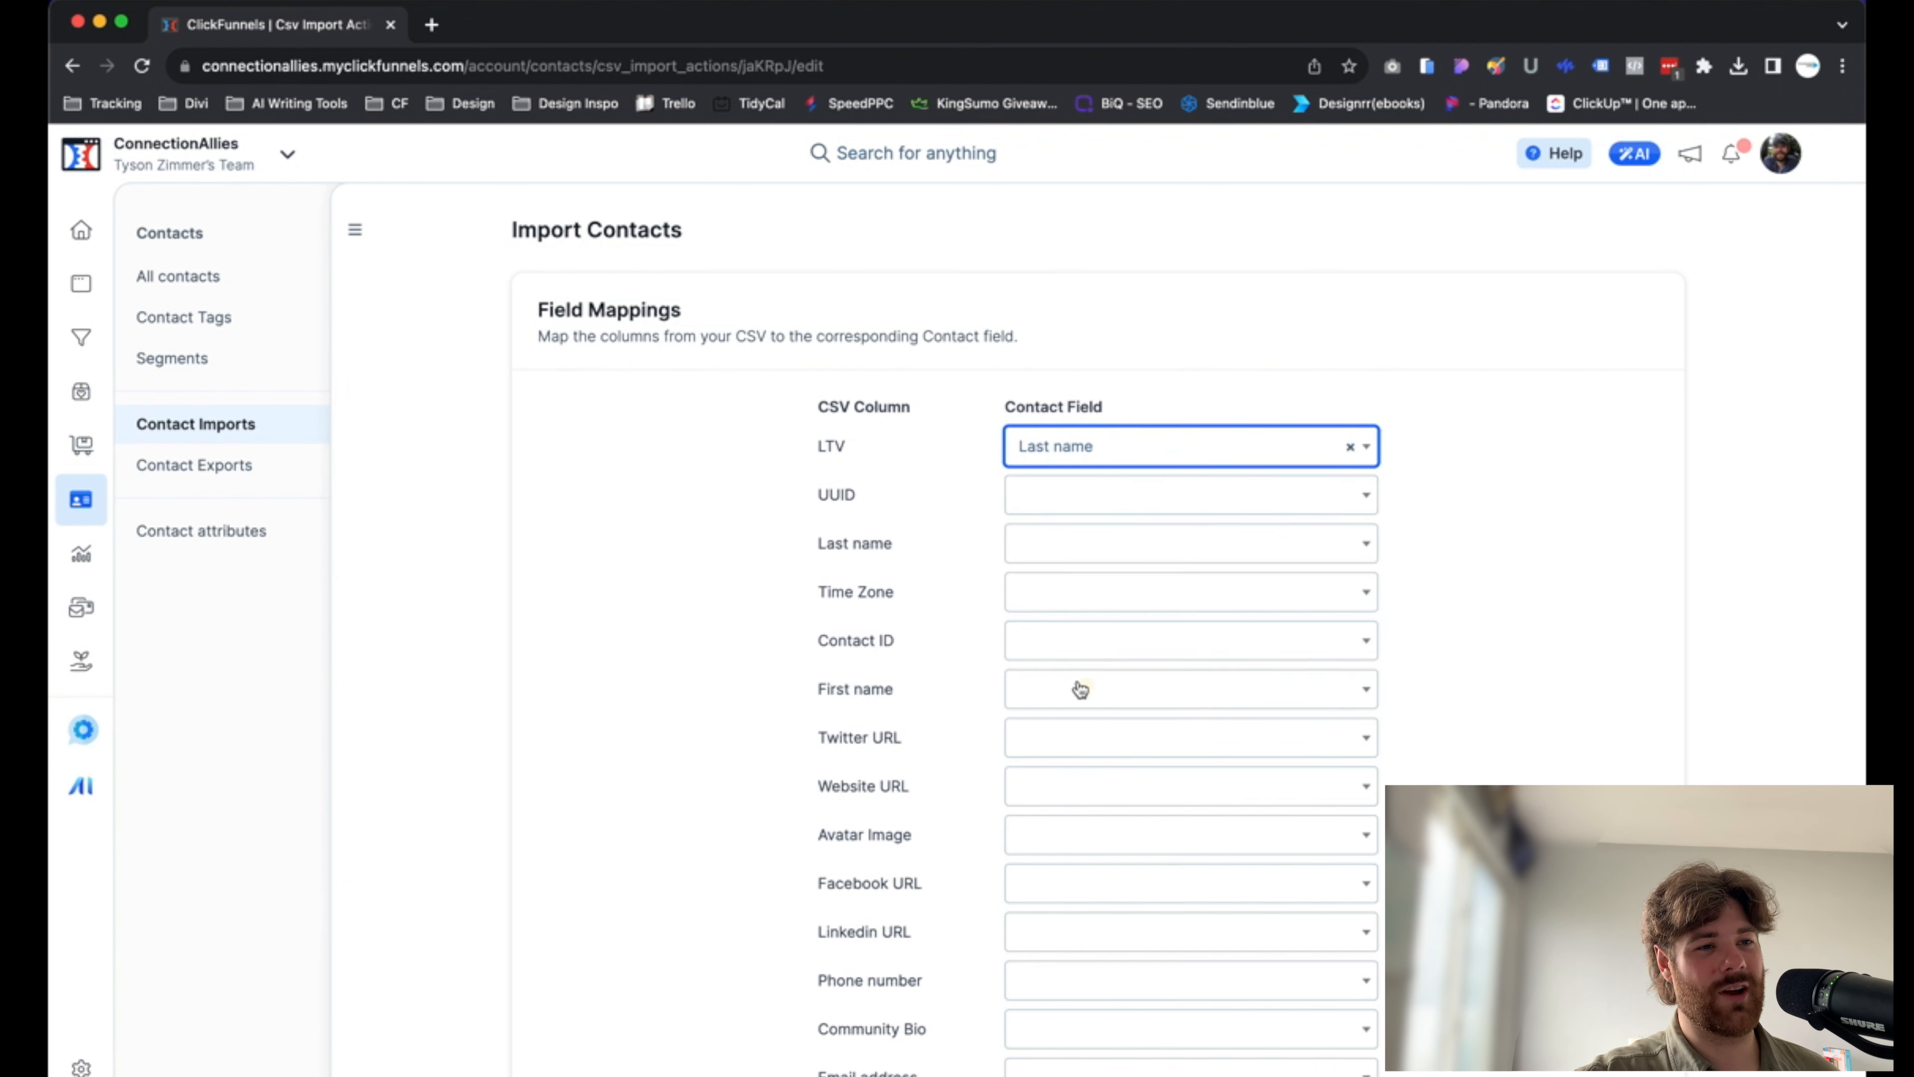
left_click(1080, 443)
scroll(1055, 664, "down", 3)
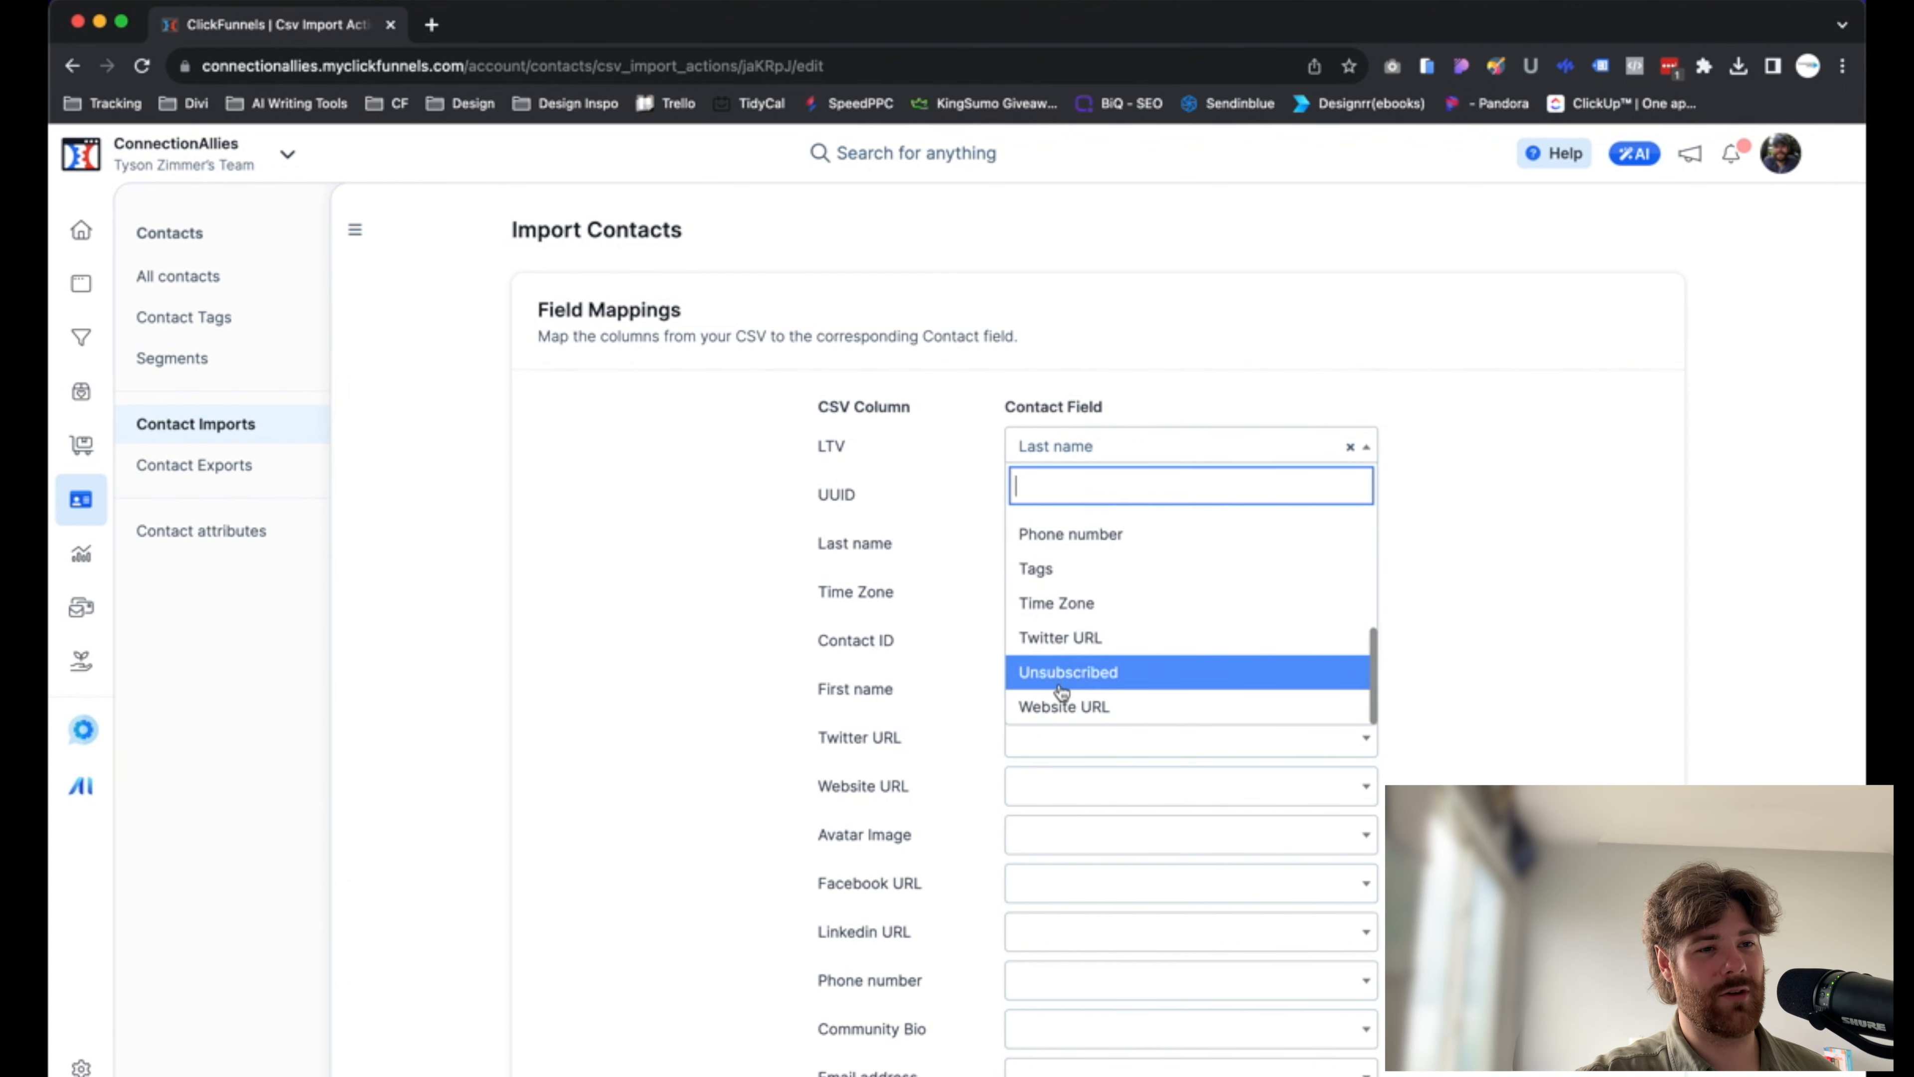
scroll(1085, 630, "up", 4)
scroll(1085, 629, "up", 3)
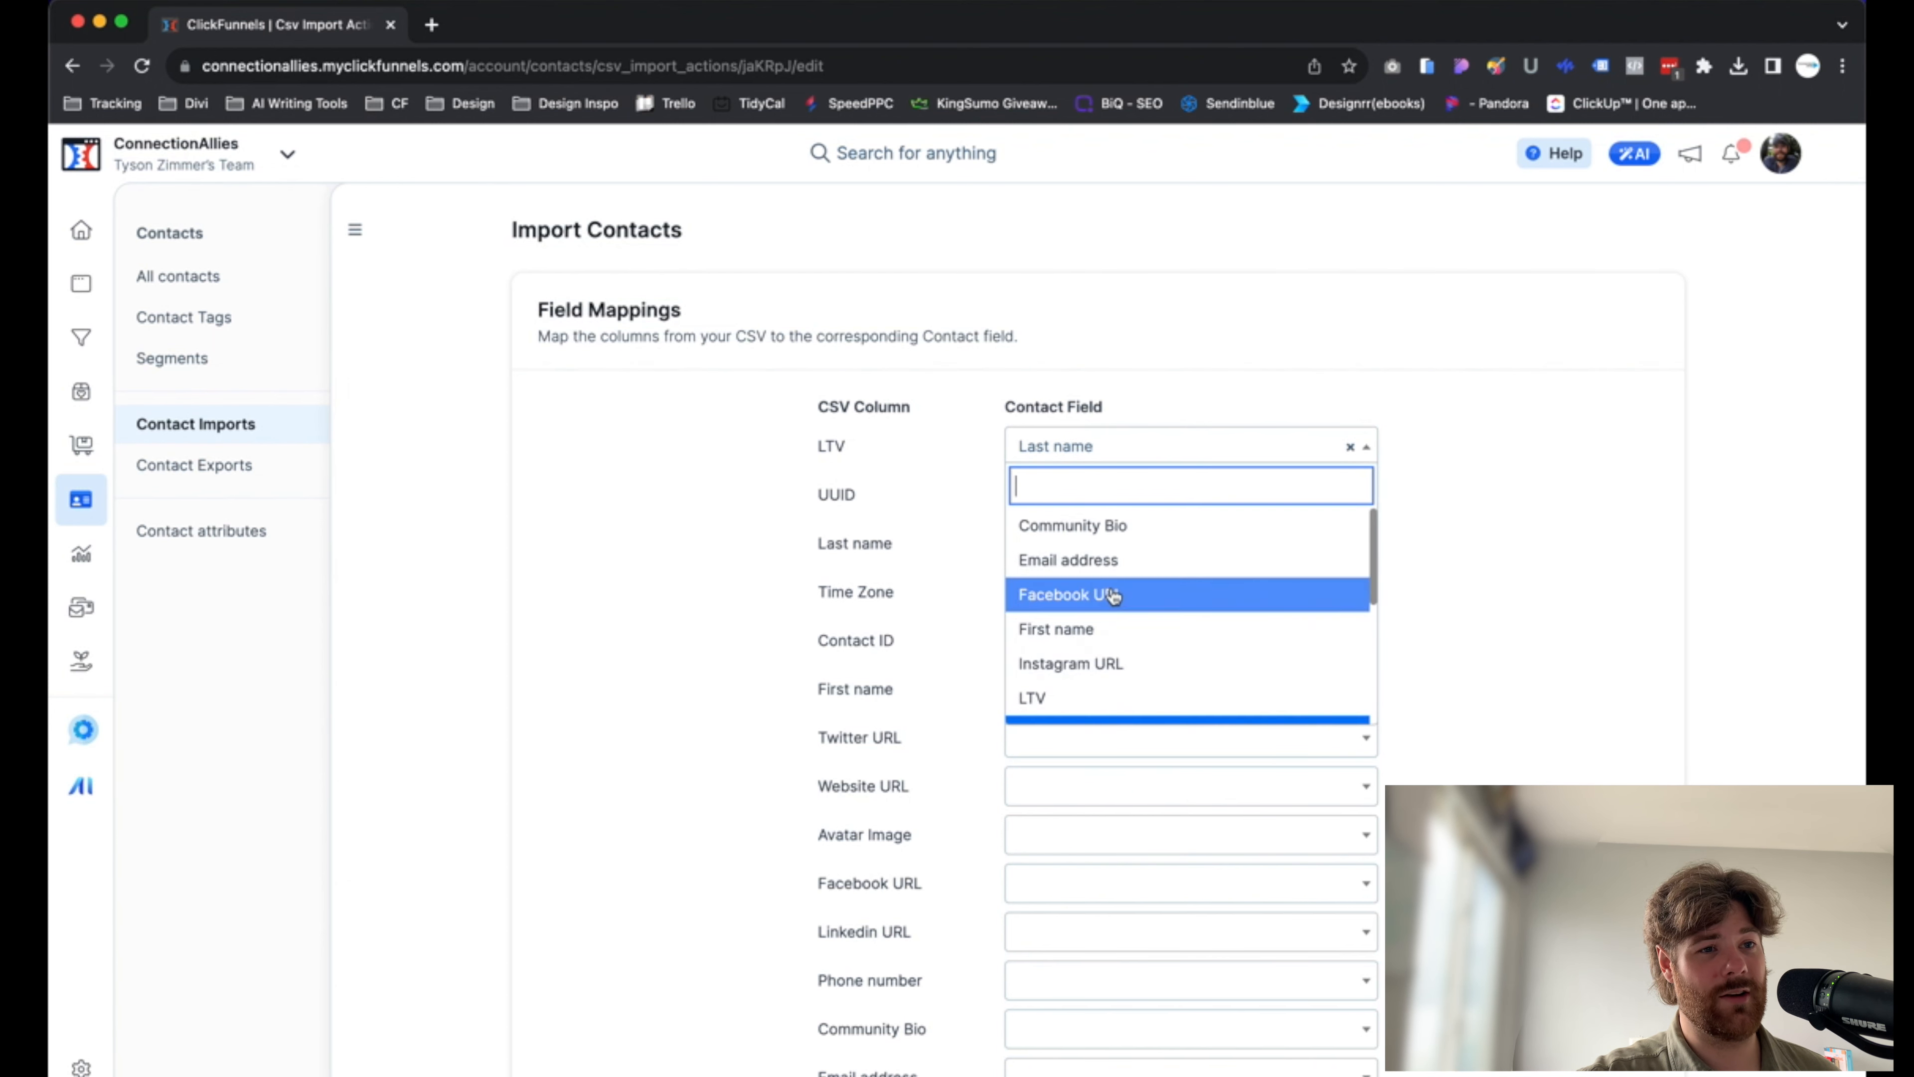
left_click(1033, 697)
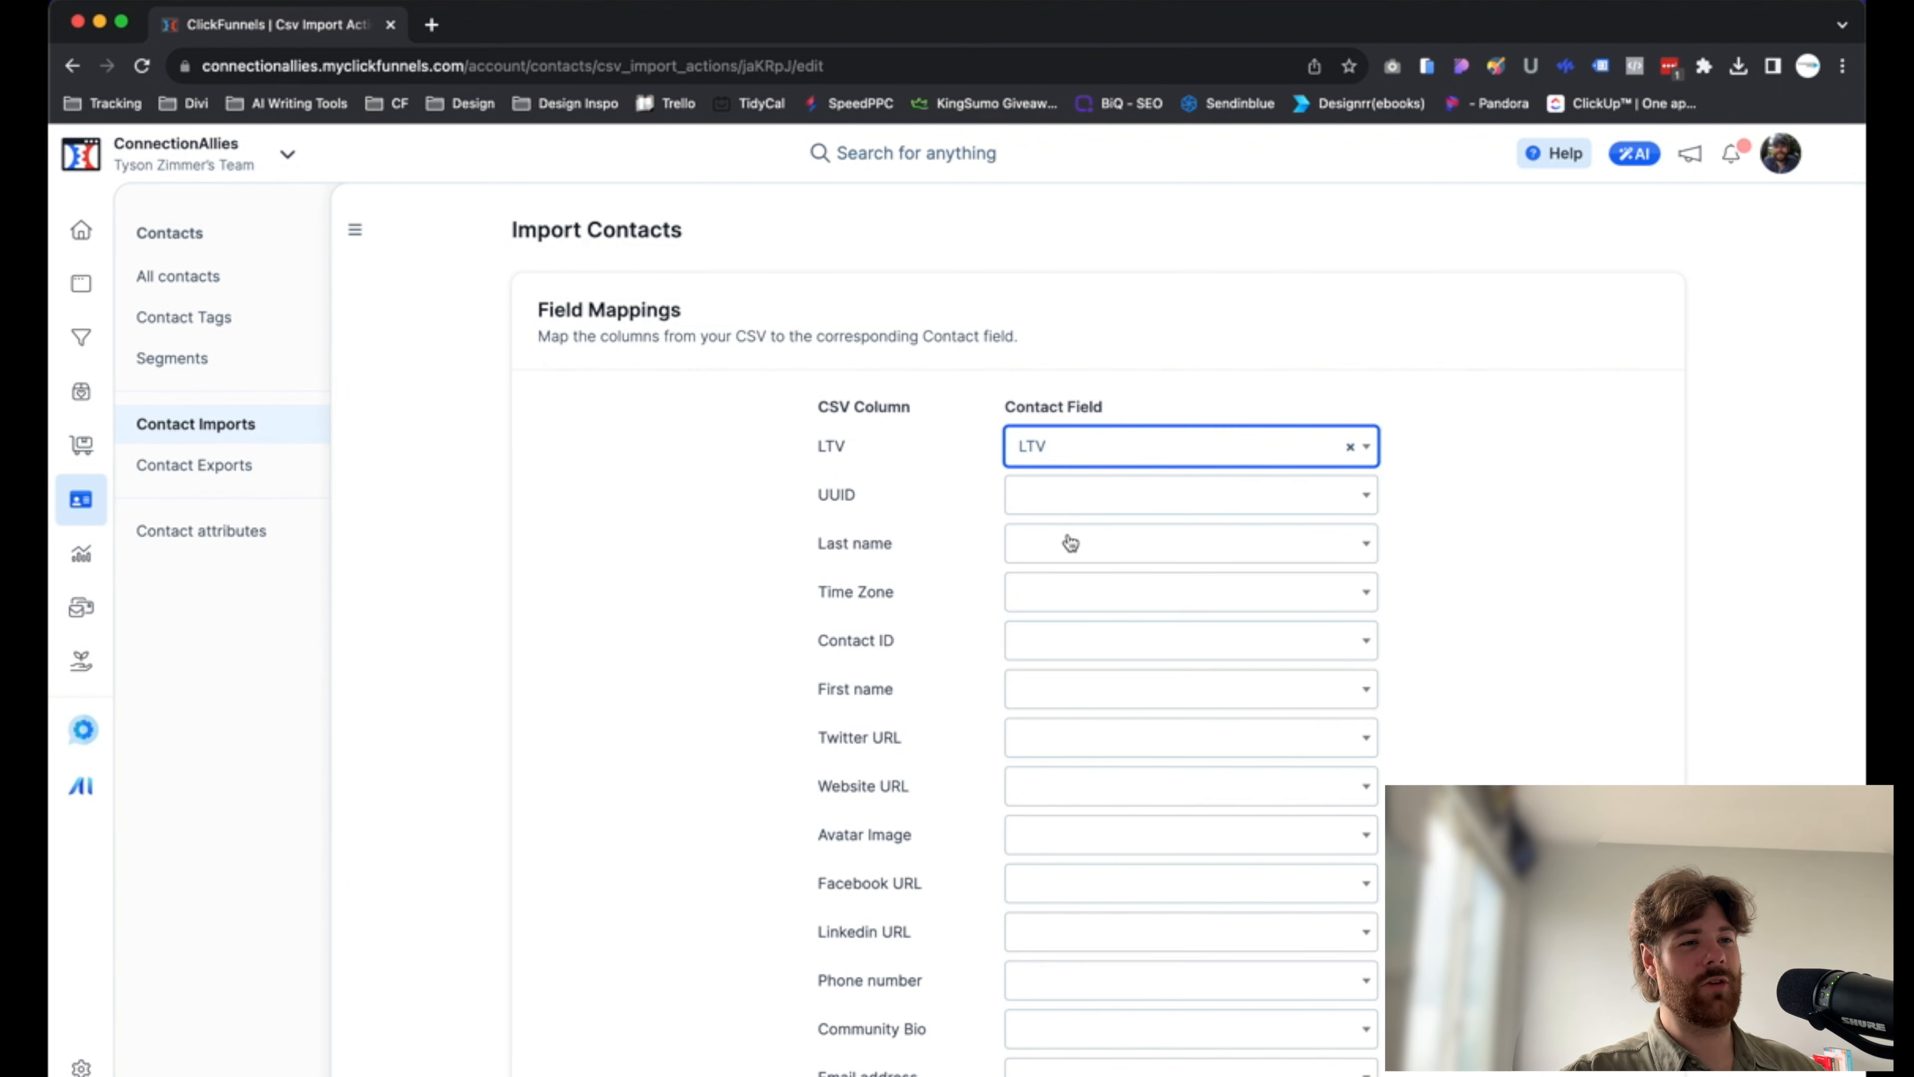
Map the Last name, Time Zone and First name columns to the contact fields of the same names
scroll(1066, 543, "down", 1)
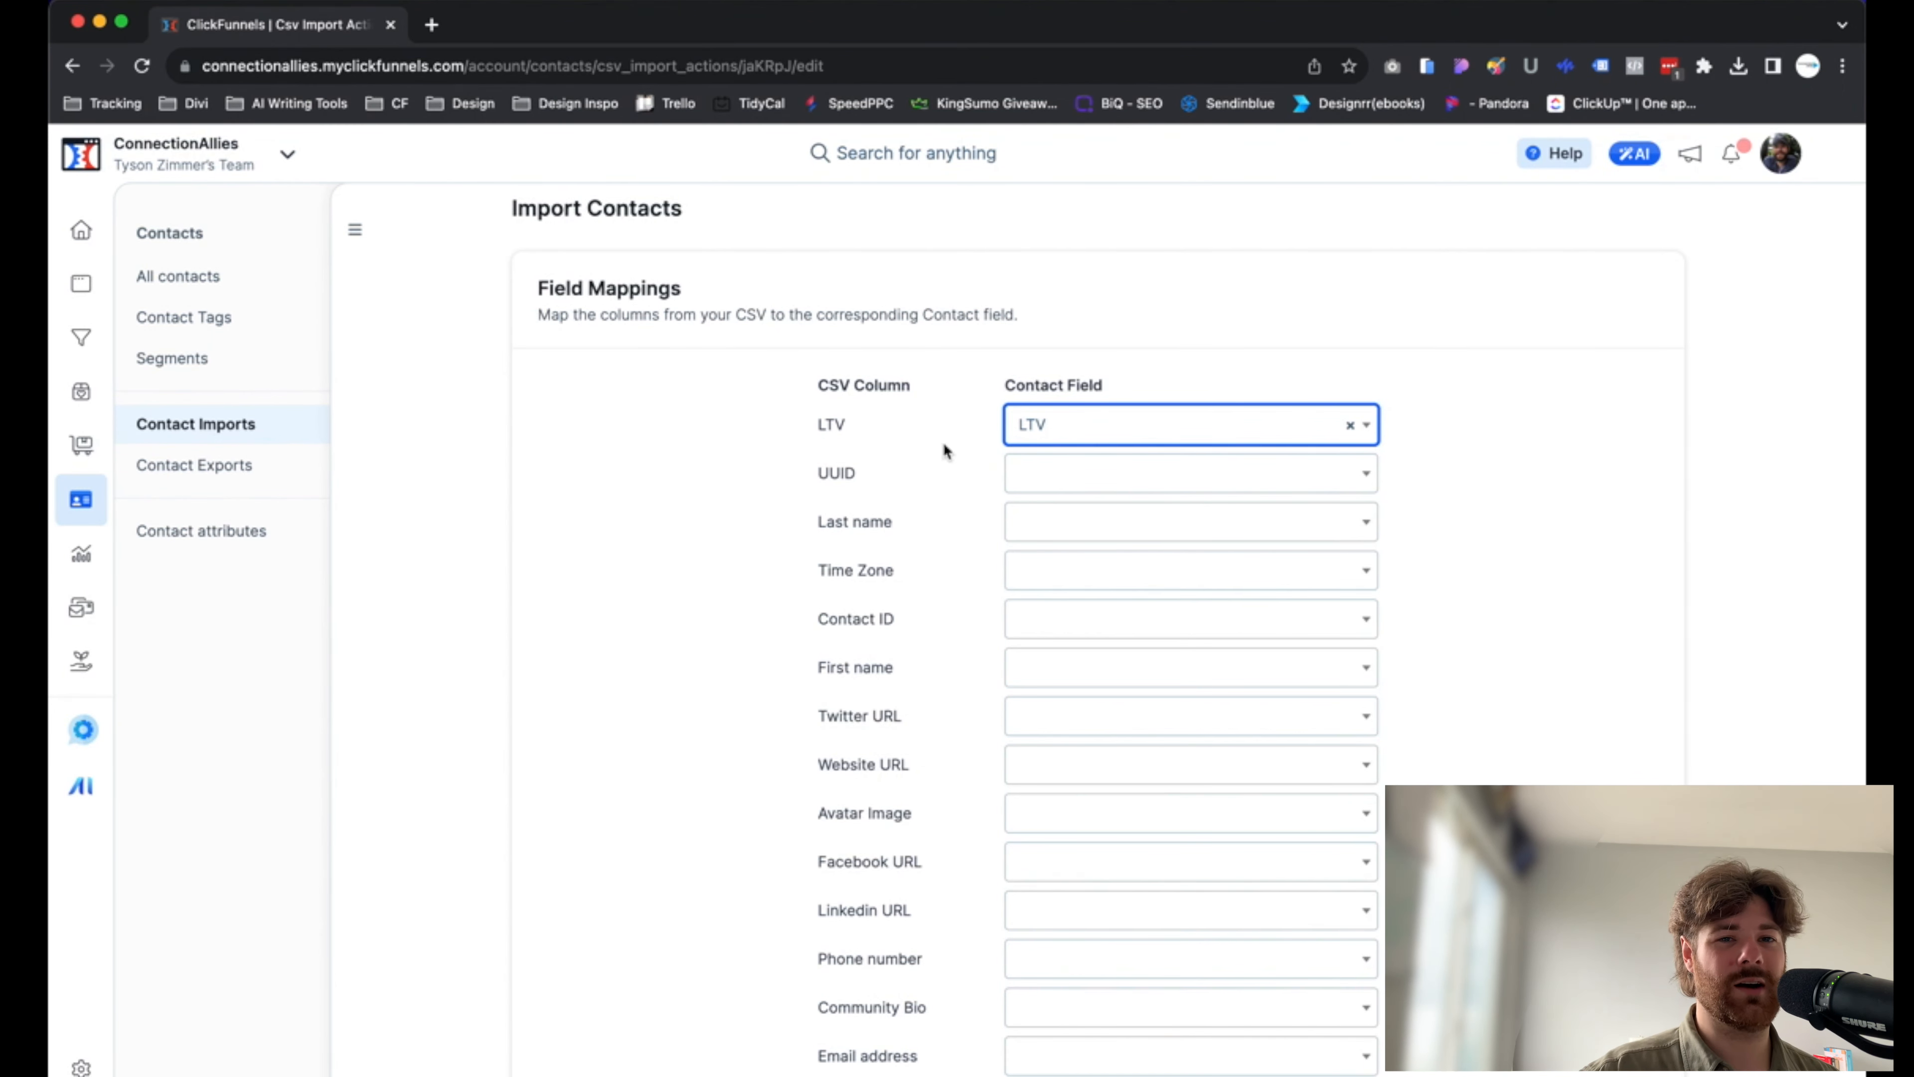
left_click(1138, 530)
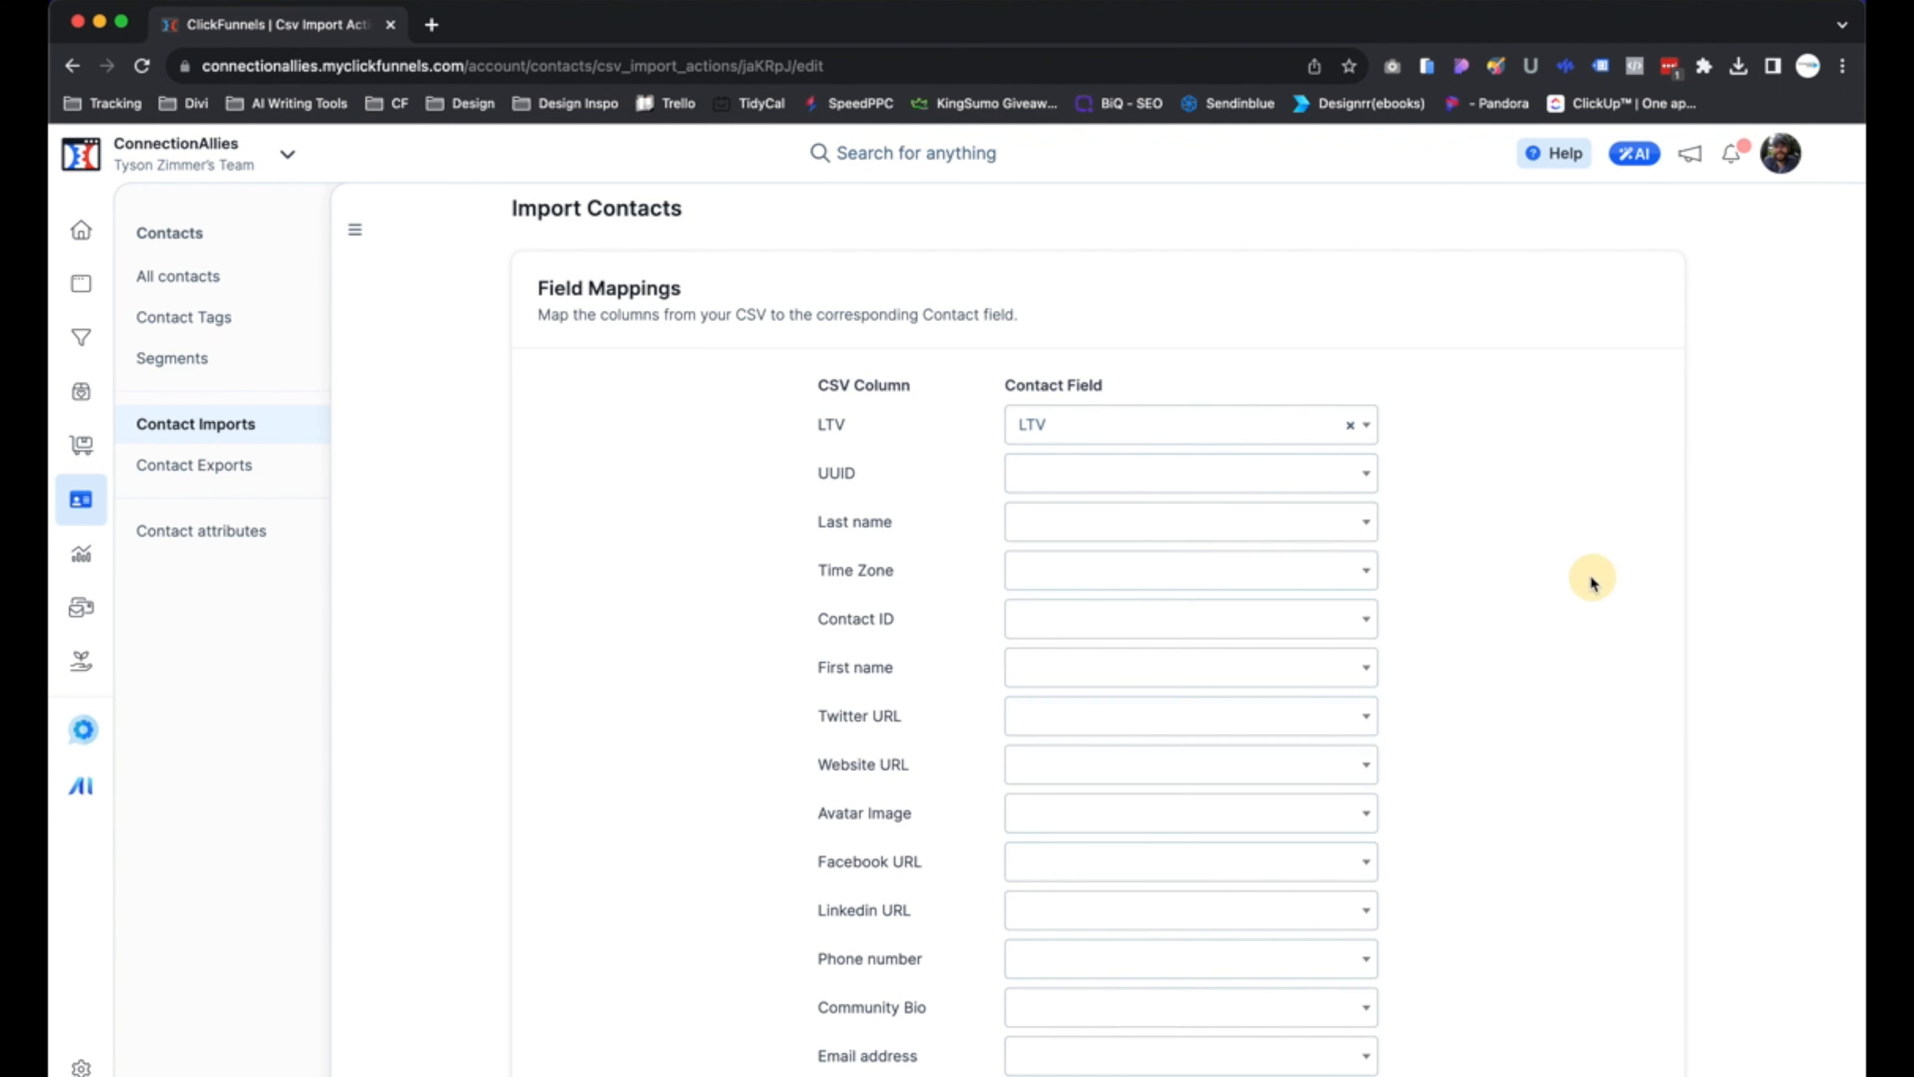
left_click(1349, 425)
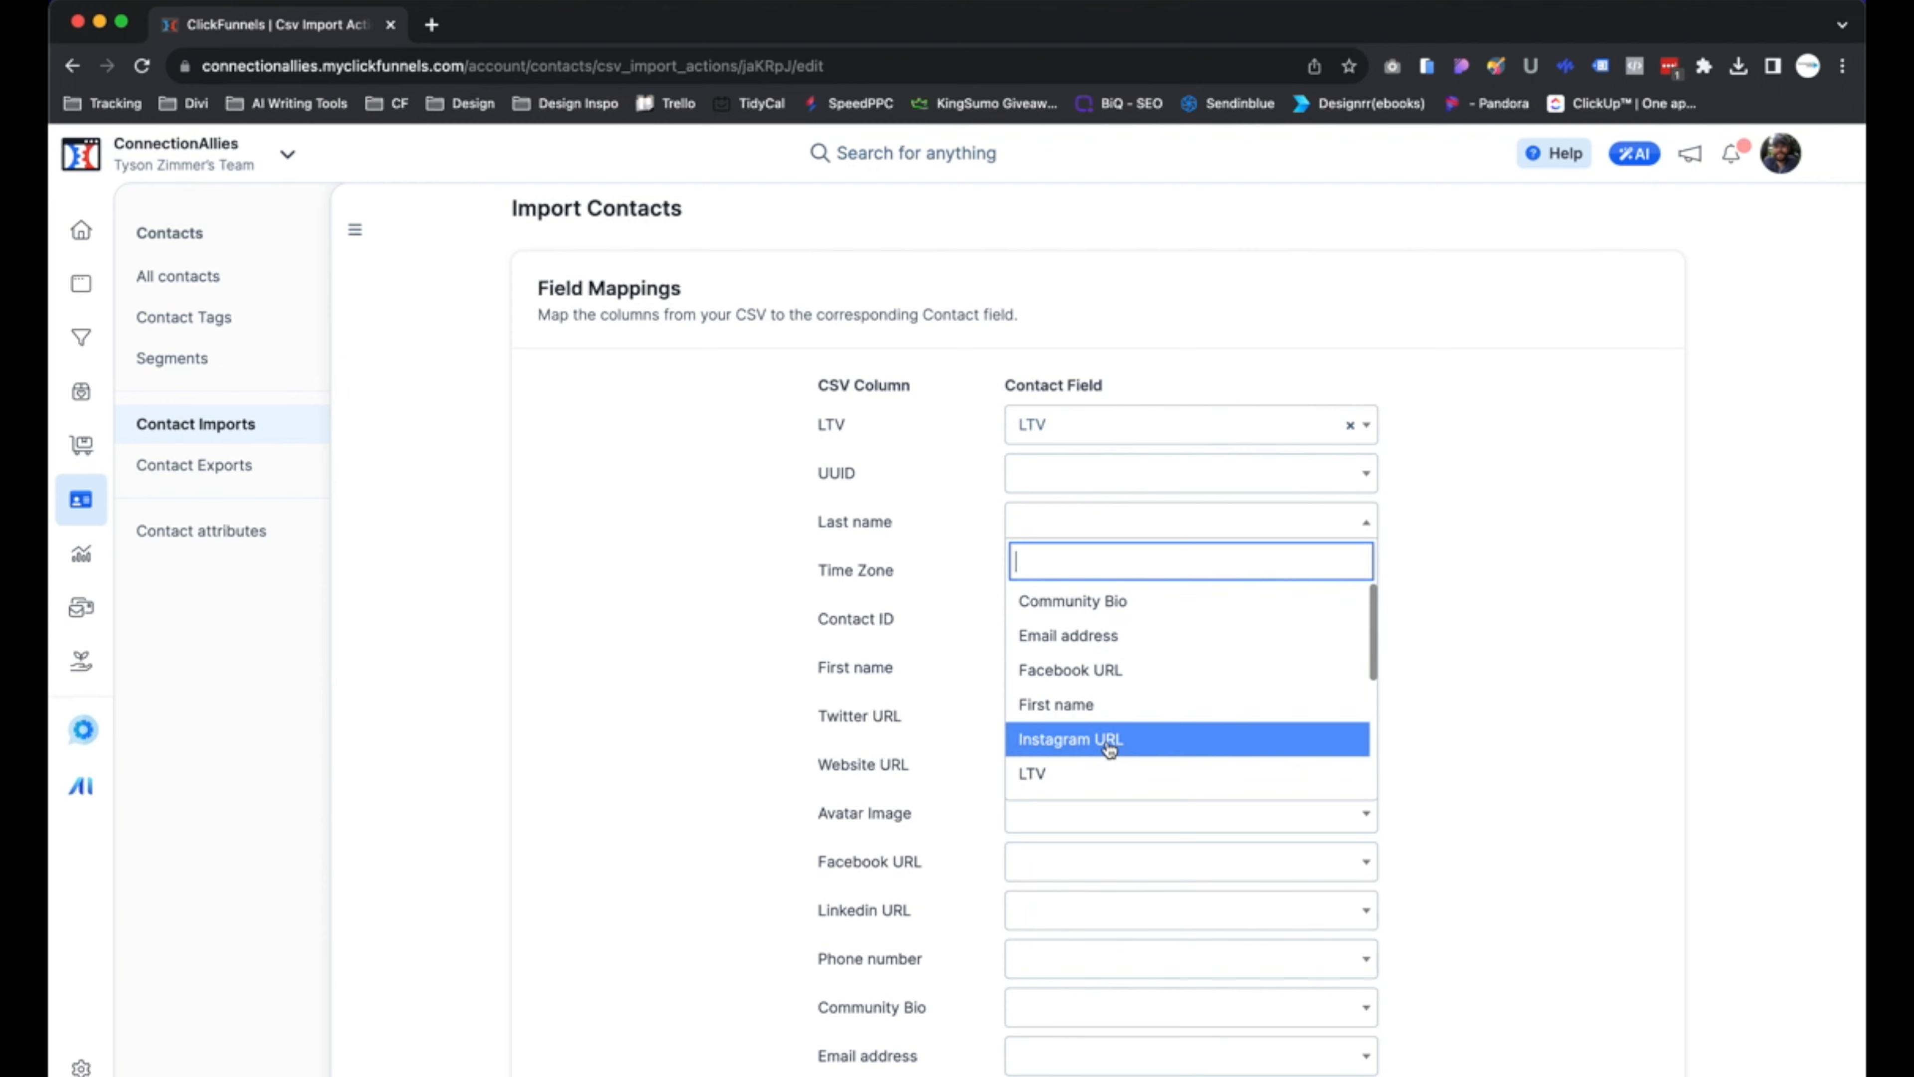
scroll(1089, 693, "up", 1)
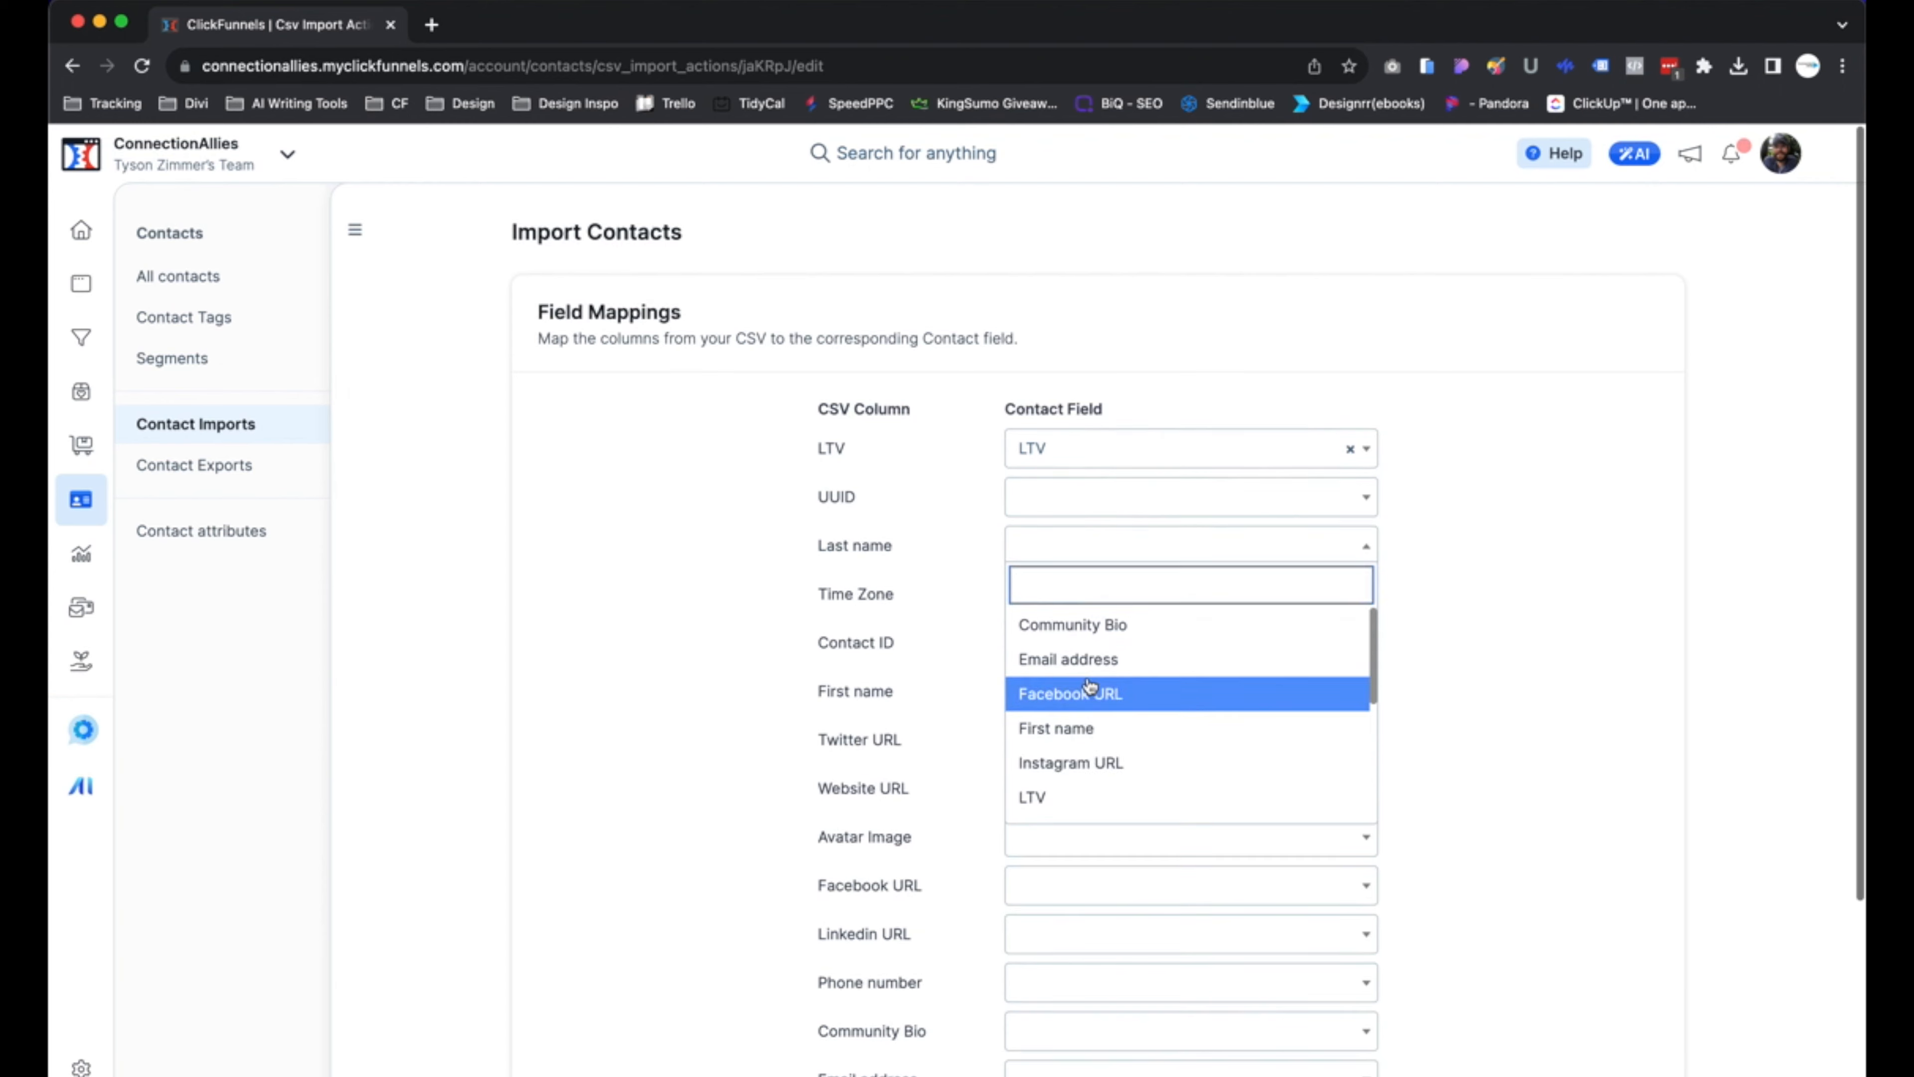
scroll(1089, 678, "down", 5)
left_click(1088, 422)
left_click(1085, 349)
left_click(1071, 422)
left_click(1061, 392)
left_click(865, 467)
left_click(1070, 440)
key("Return")
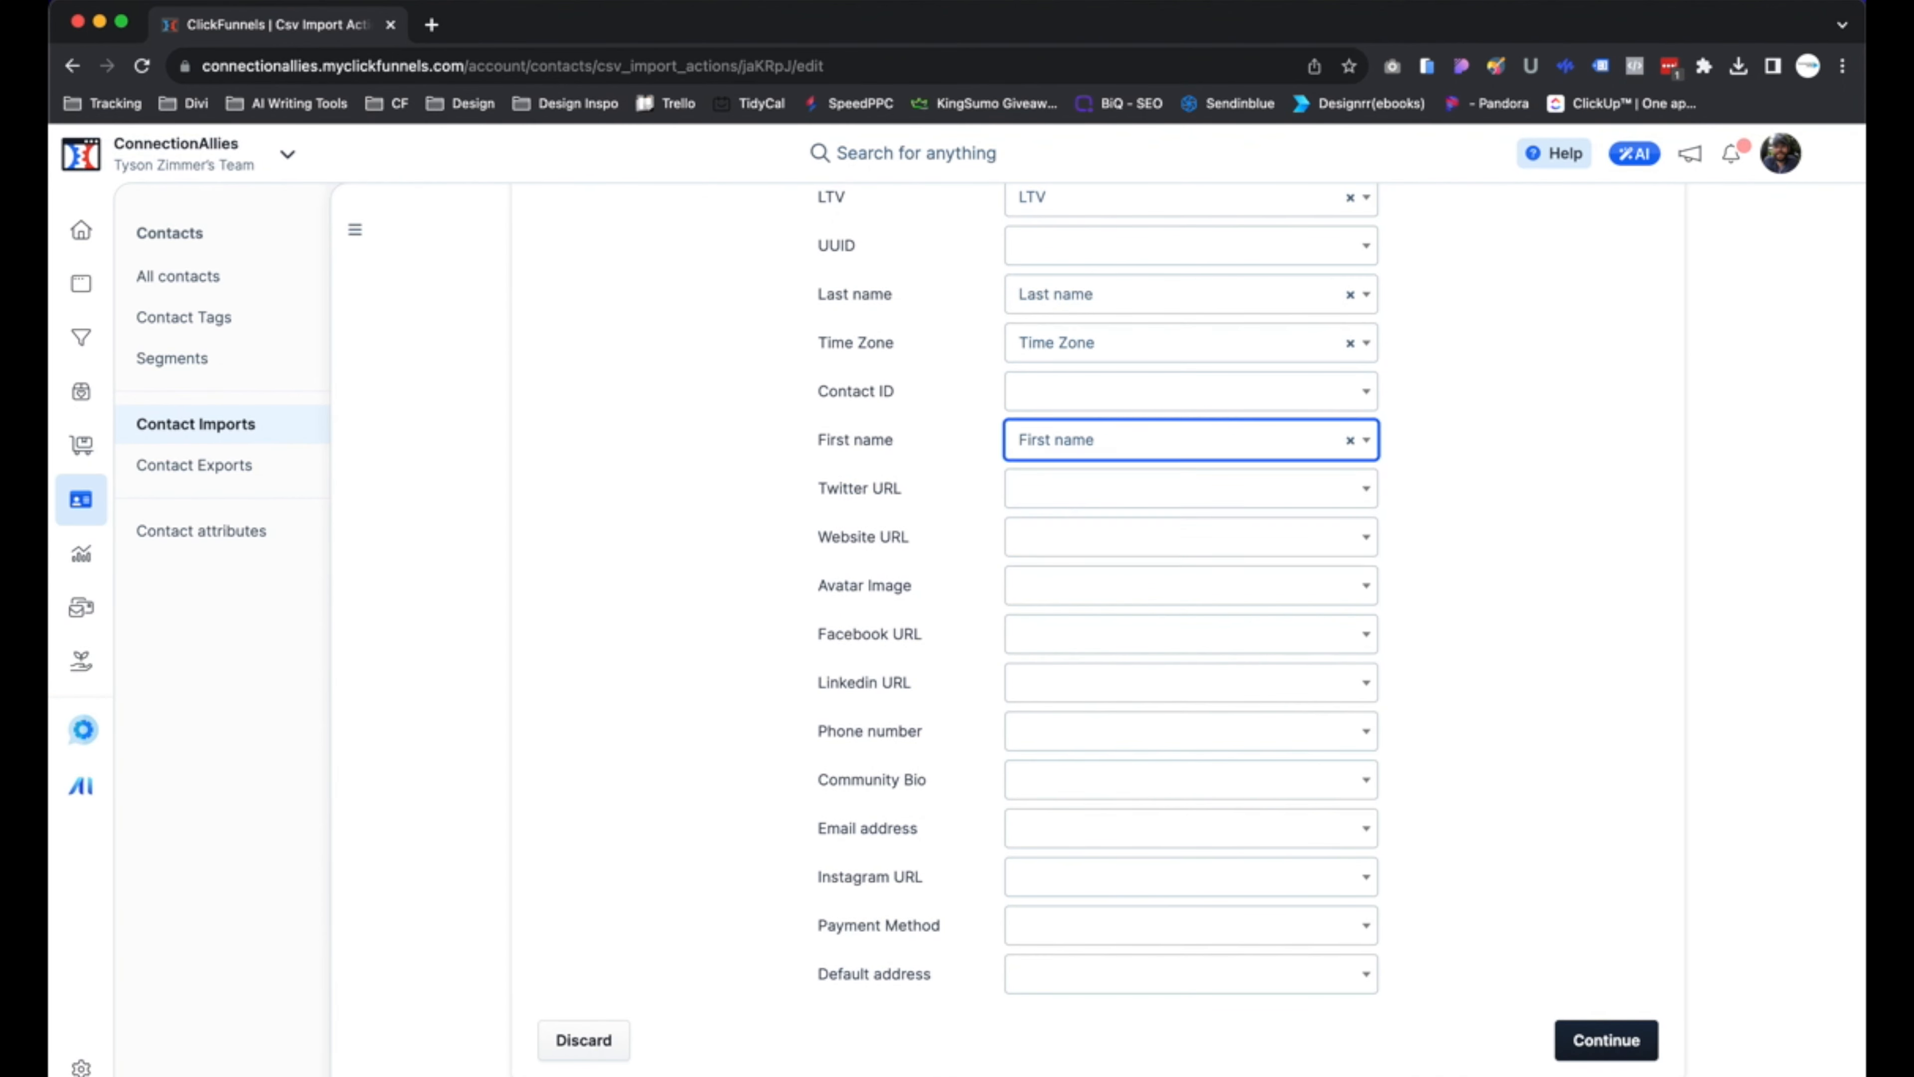
Map the Twitter URL, Website URL and Facebook URL columns to their matching contact fields, leaving Avatar Image unmapped
left_click(1070, 489)
left_click(1069, 538)
key("Return")
left_click(1064, 586)
left_click(1064, 634)
type("a")
left_click(1070, 749)
Map the Linkedin URL, Phone number, Community Bio, Email address and Instagram URL columns to their matching contact fields
left_click(1078, 682)
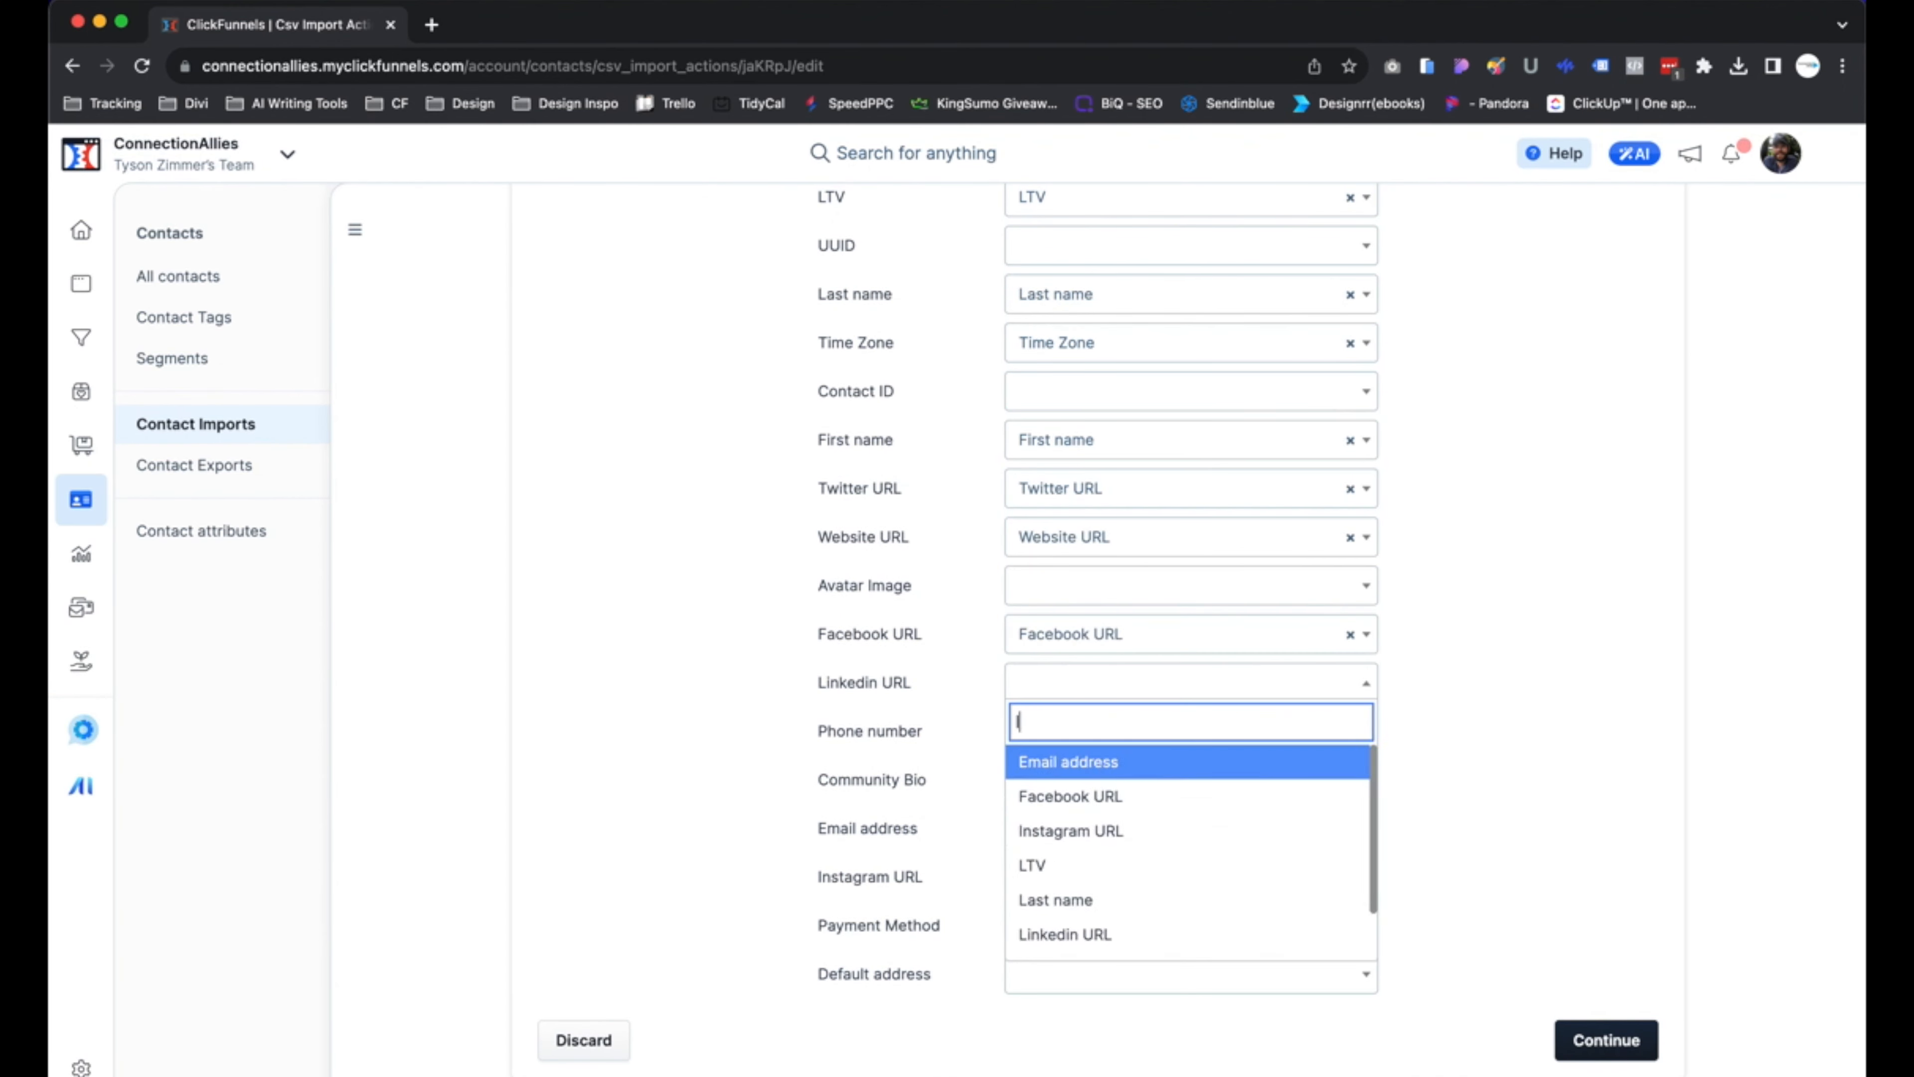
left_click(1070, 932)
left_click(1085, 731)
type("p")
key("Return")
left_click(1108, 779)
left_click(1123, 829)
left_click(1072, 880)
type("inkedin URL")
key("Return")
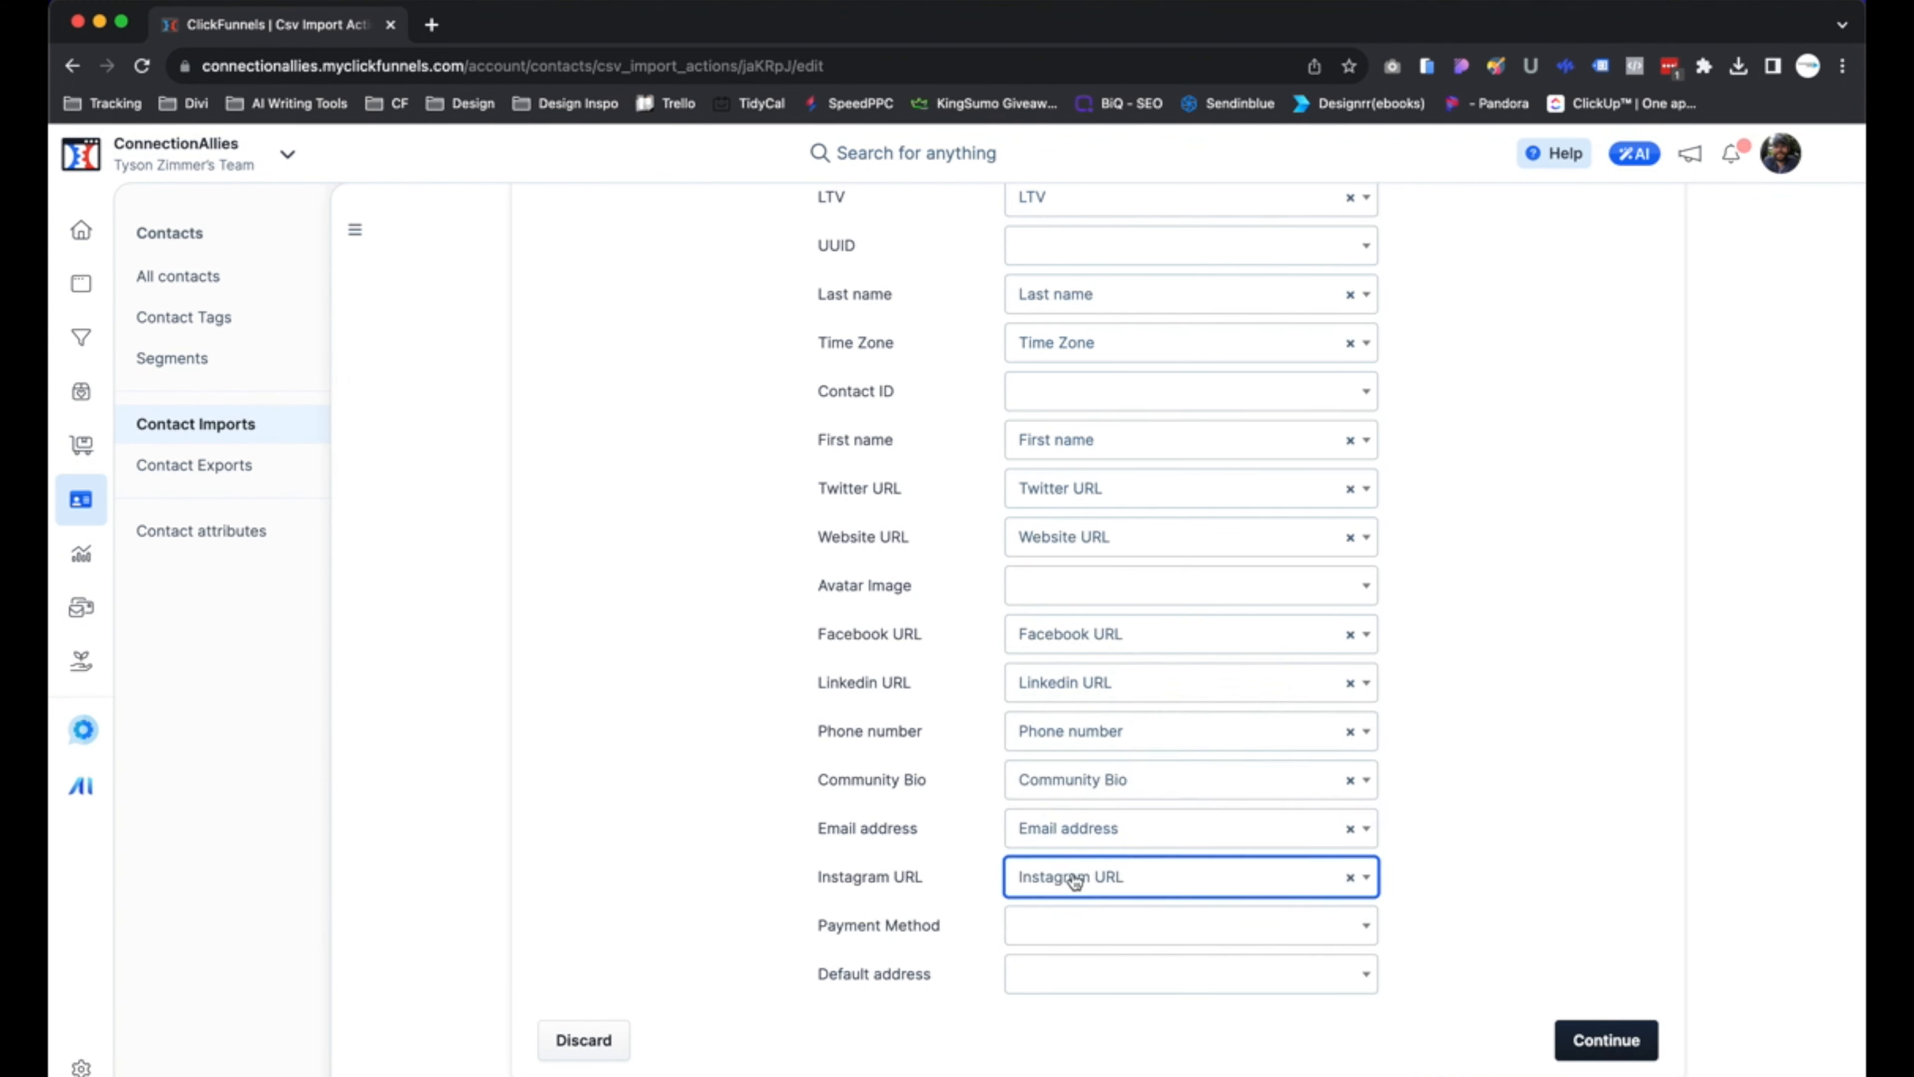
left_click(1066, 926)
left_click(1056, 971)
key("Return")
left_click(1348, 975)
scroll(1125, 892, "down", 3)
left_click(1612, 799)
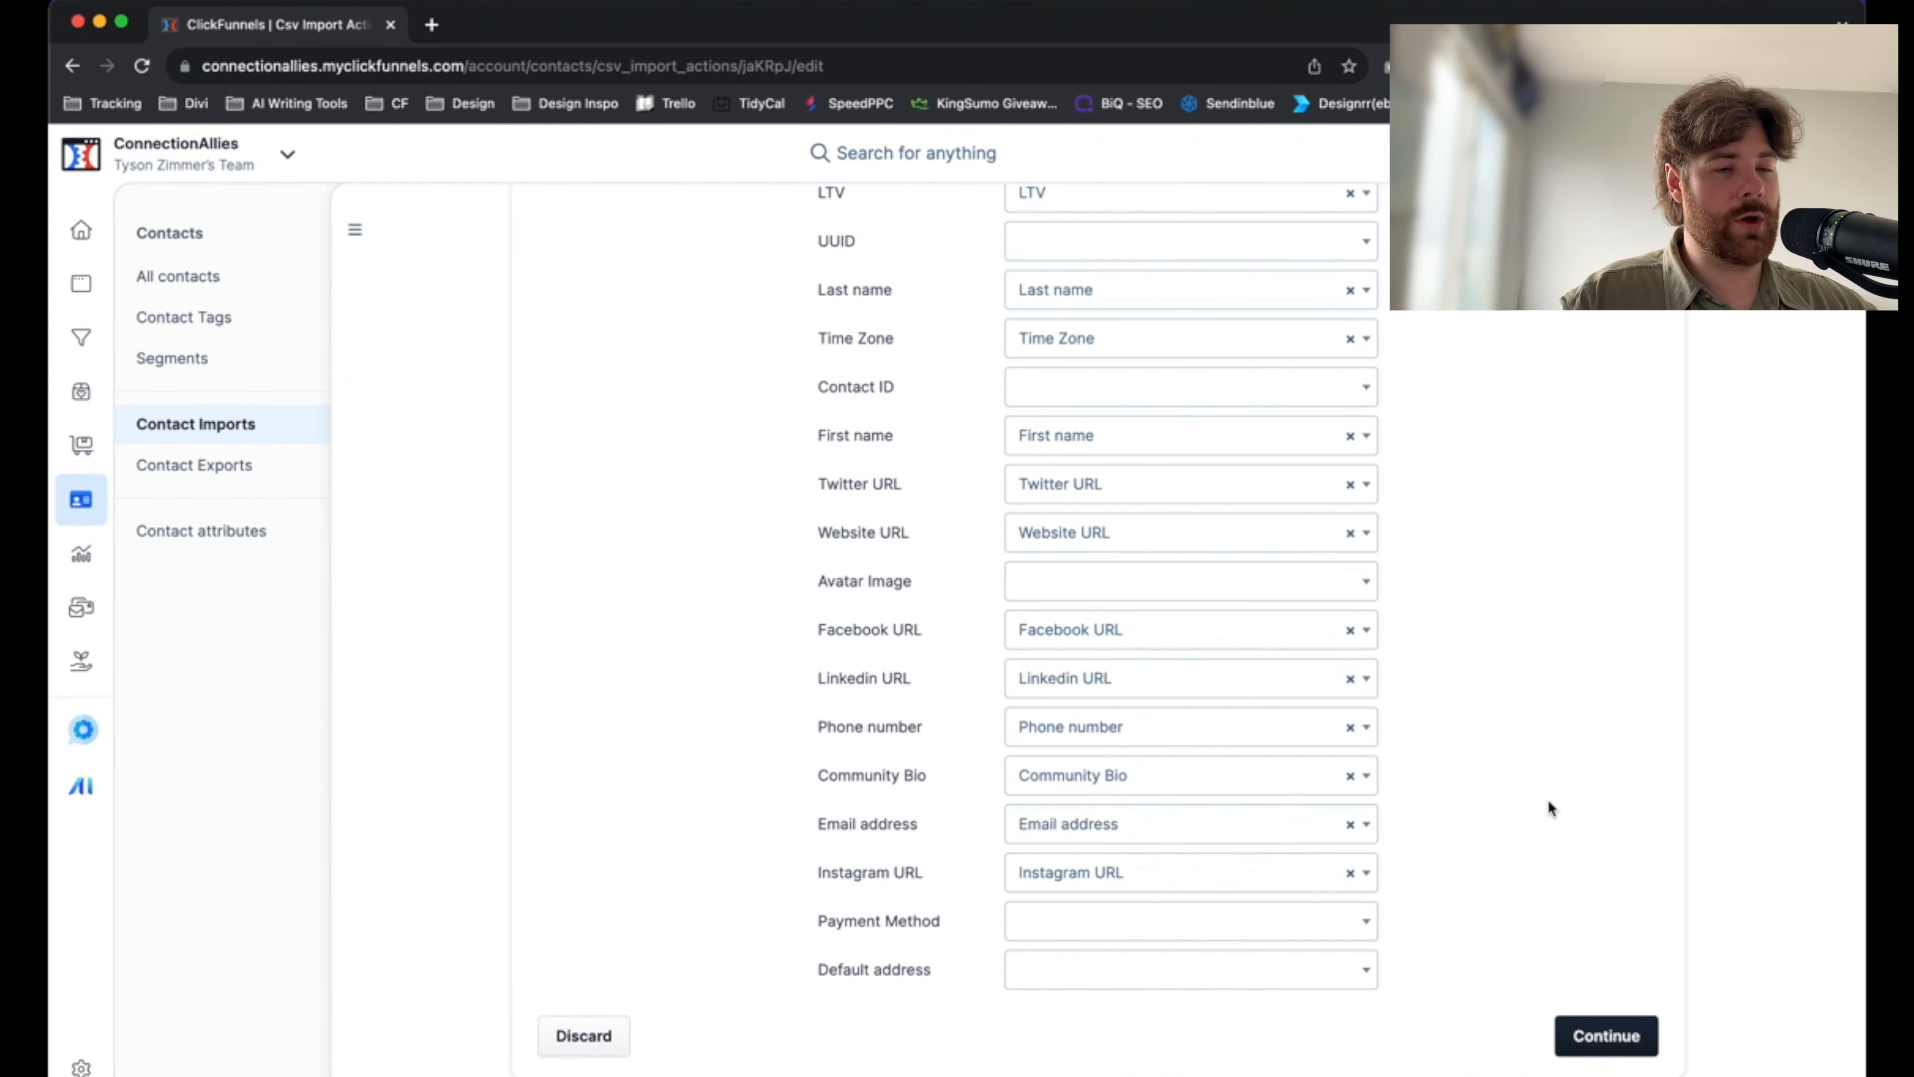
Check the completed field mappings and continue to the import preview
scroll(1545, 791, "up", 4)
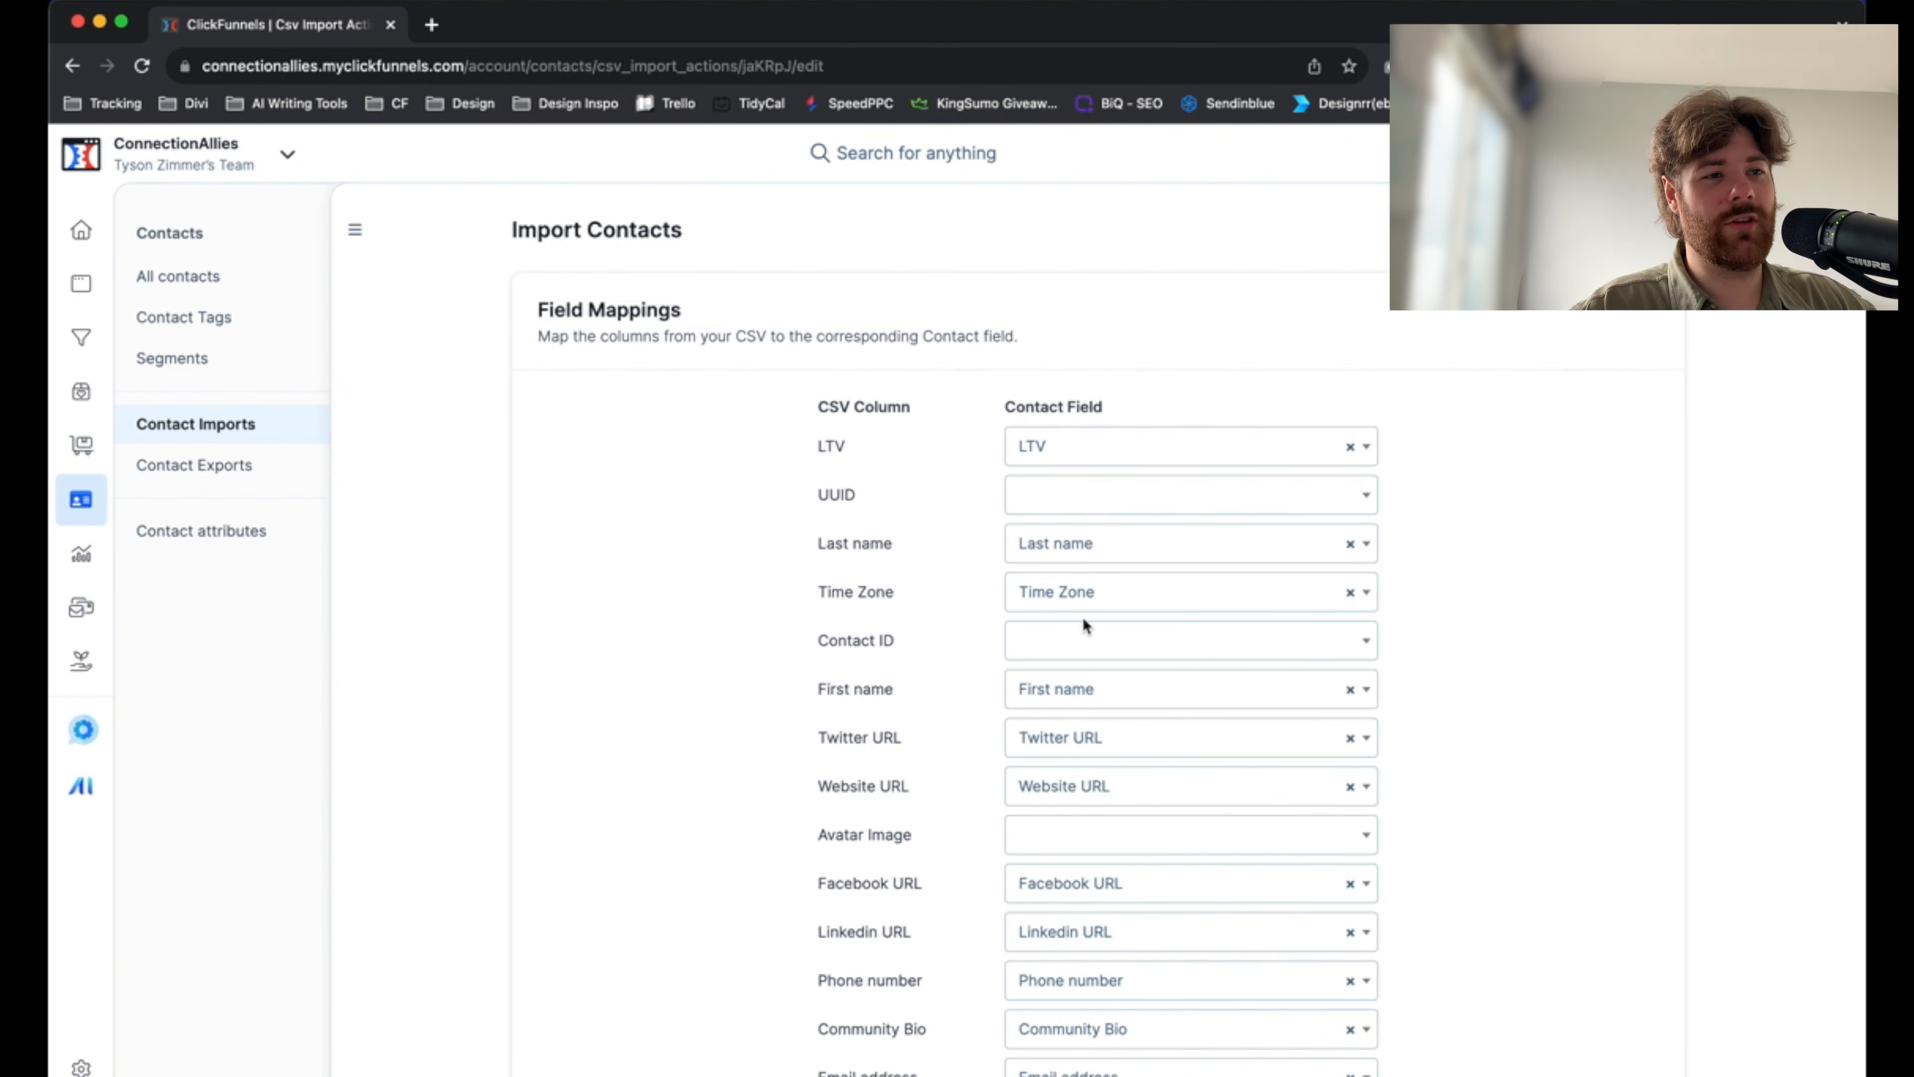
scroll(1543, 570, "down", 4)
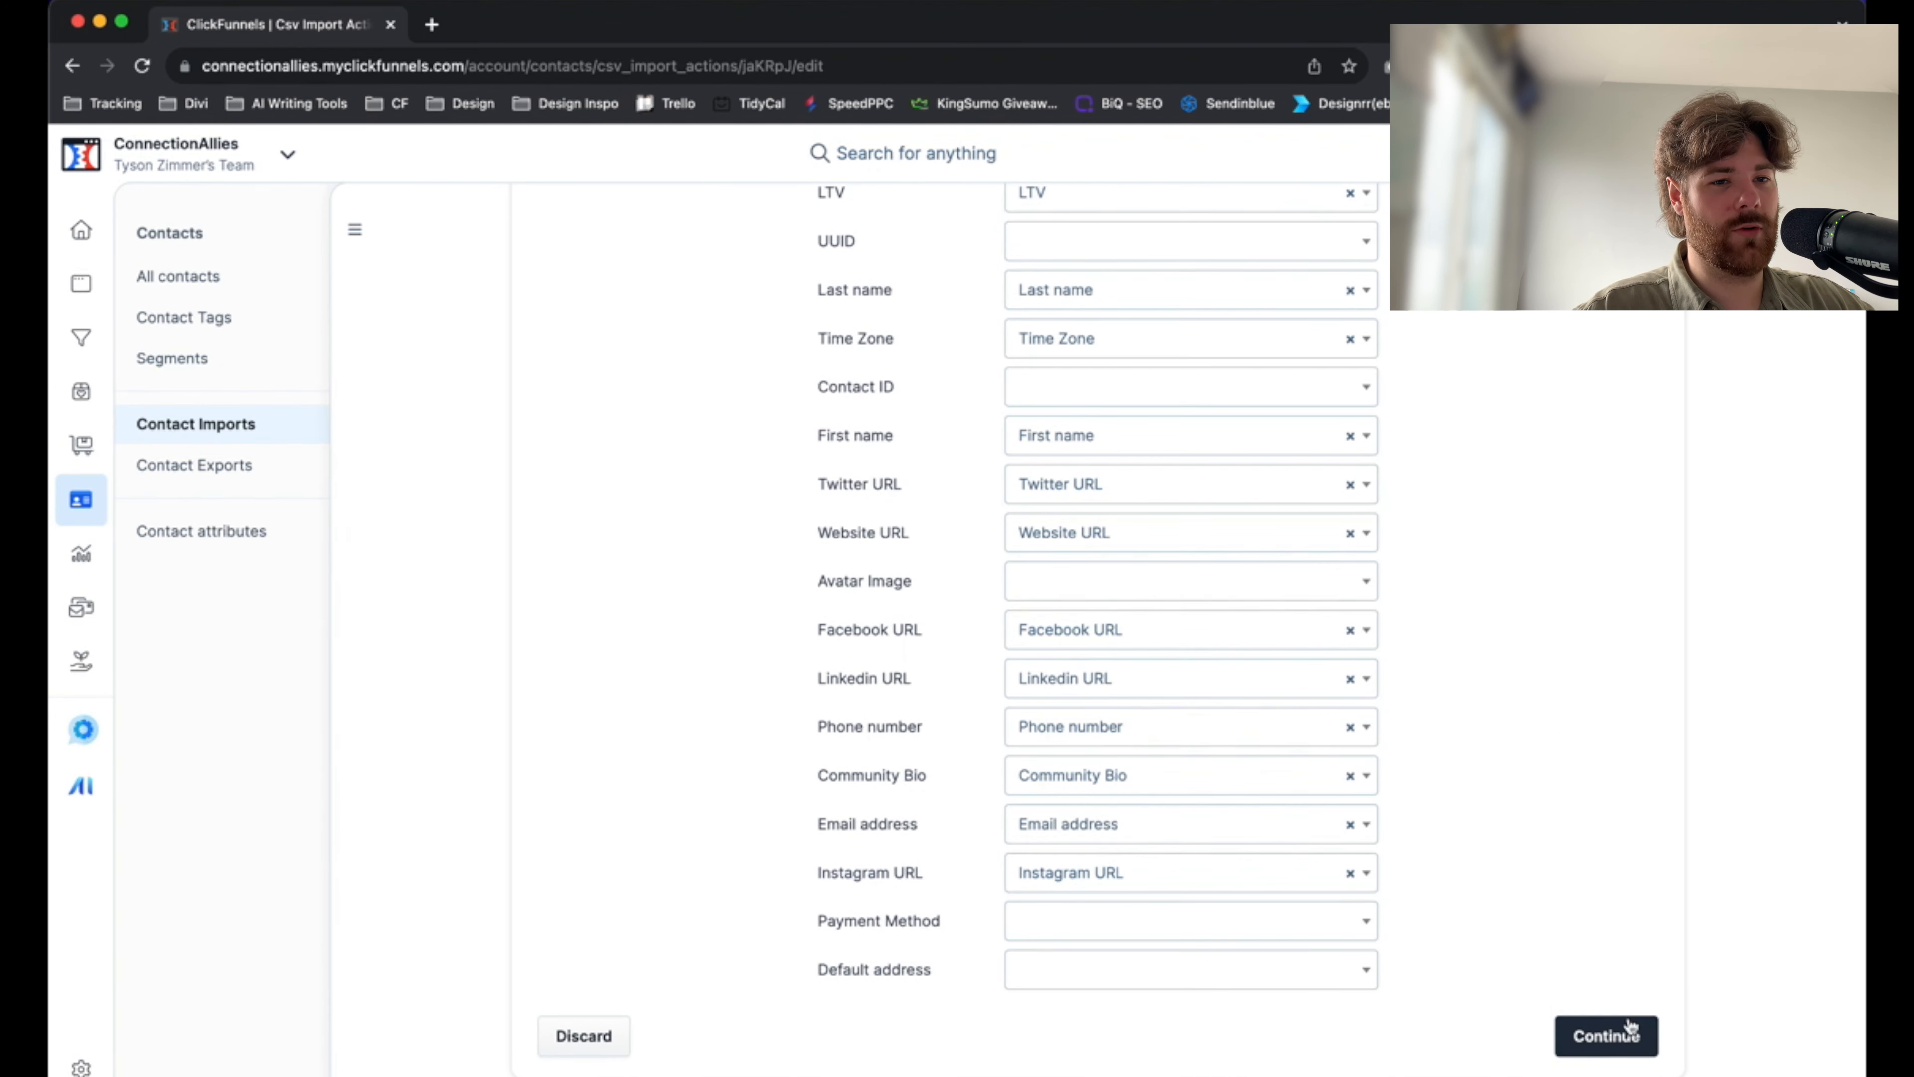
left_click(1647, 1042)
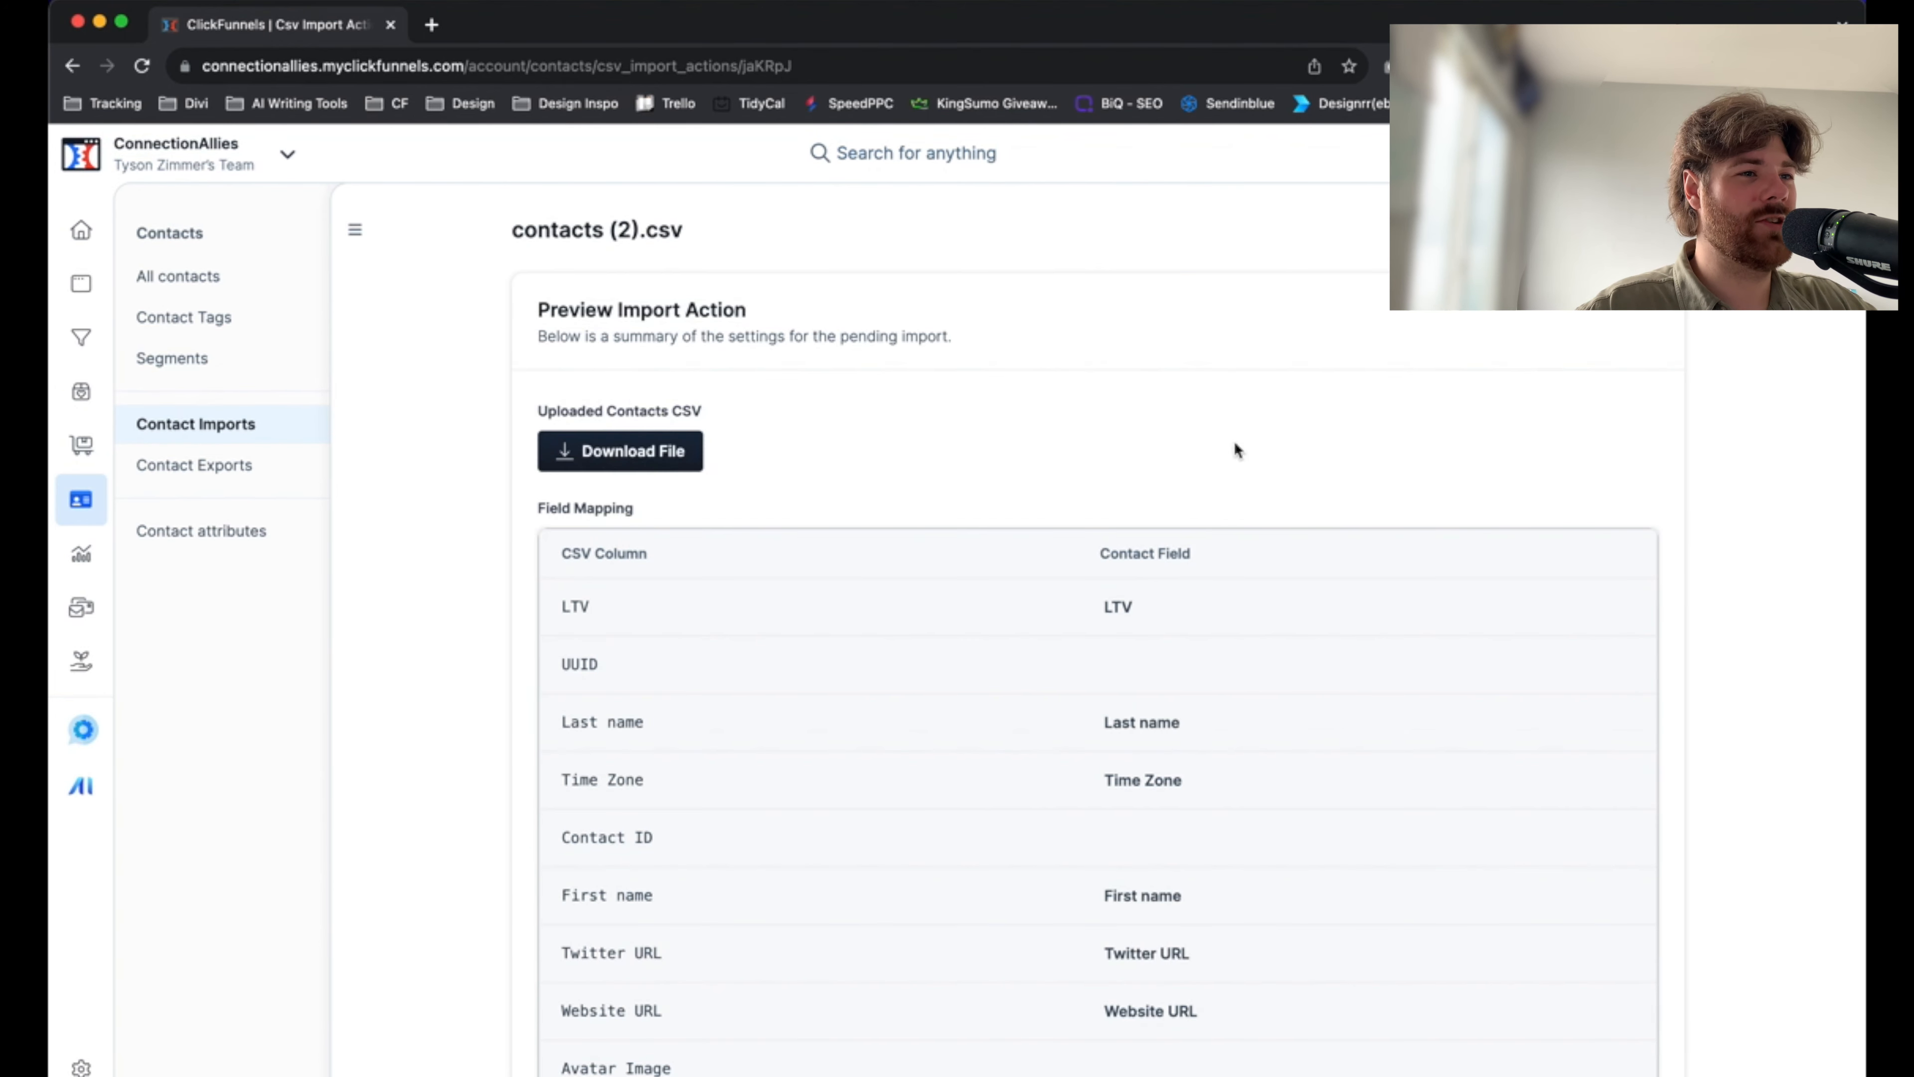
Confirm that each contact is over 18 and has given marketing permission, and enable overwriting existing contacts with matching email
scroll(893, 468, "down", 5)
scroll(935, 551, "down", 7)
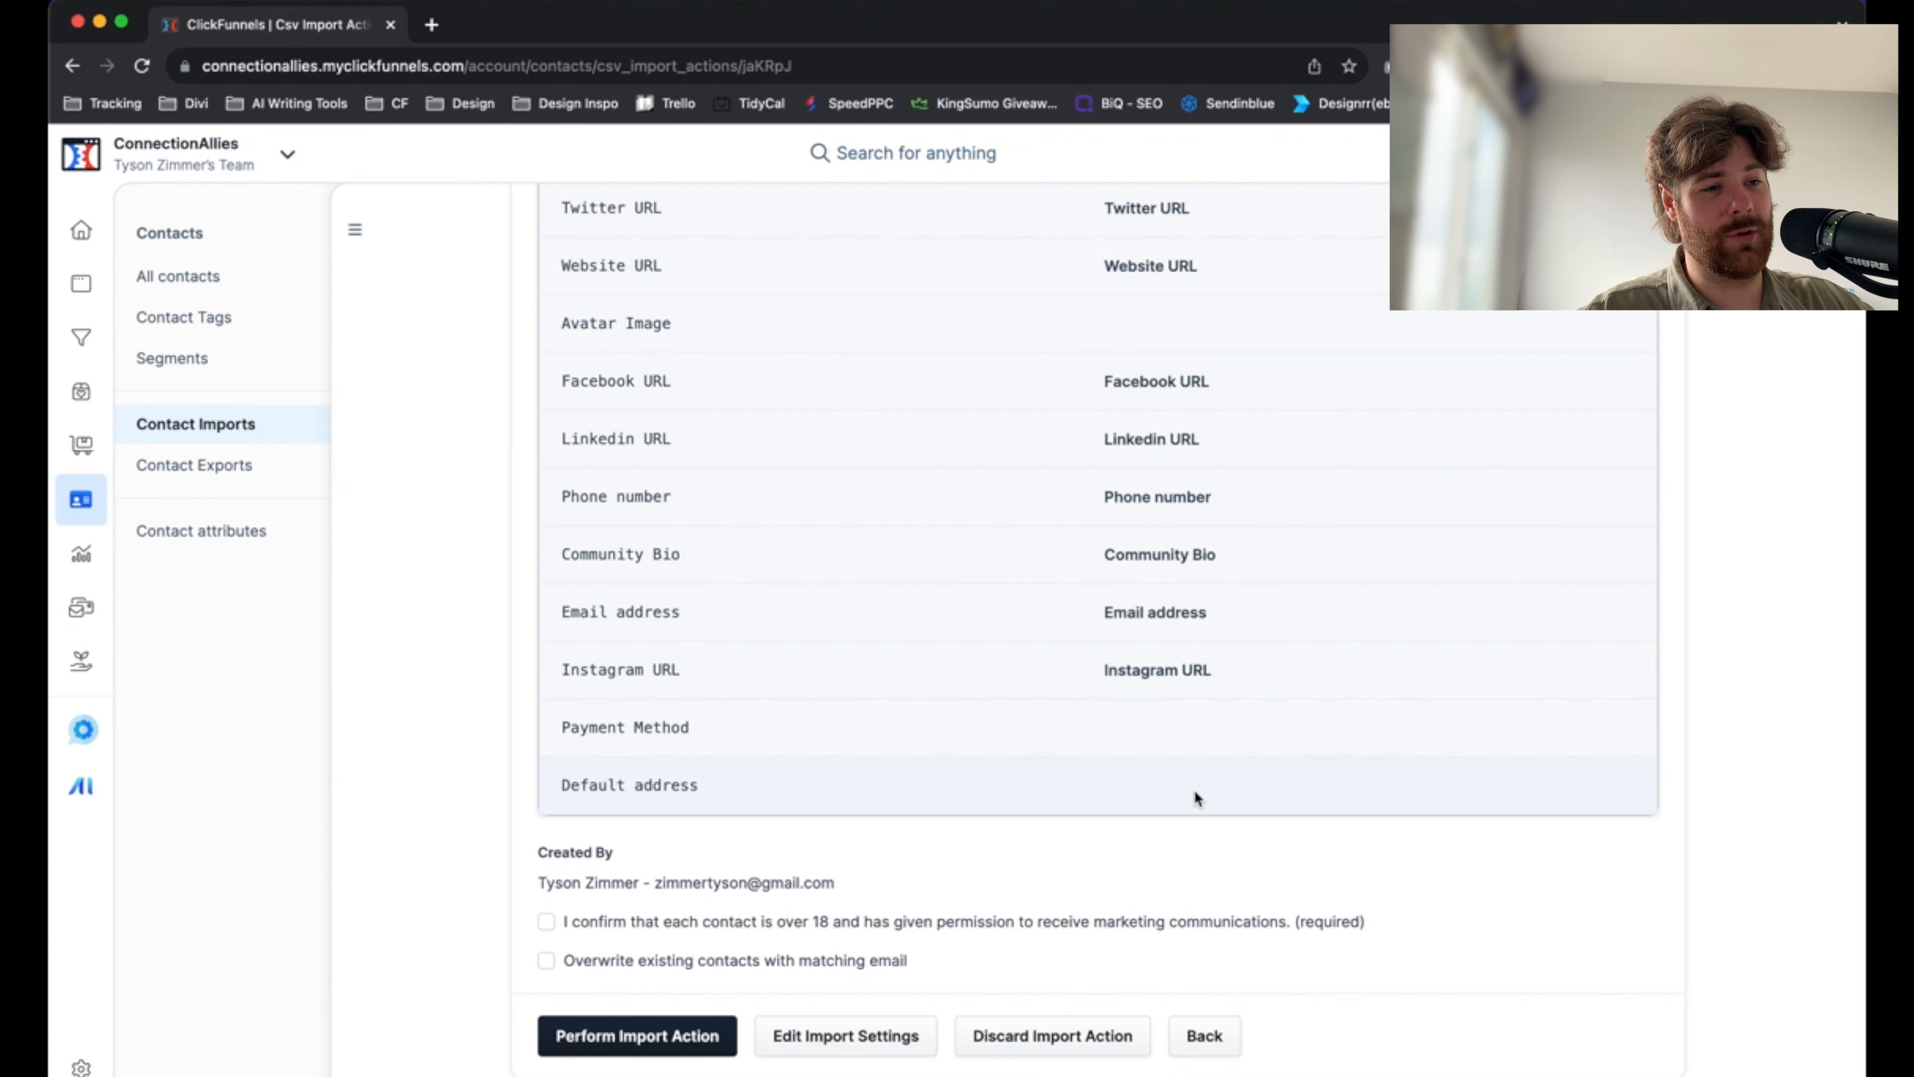
scroll(1193, 794, "up", 10)
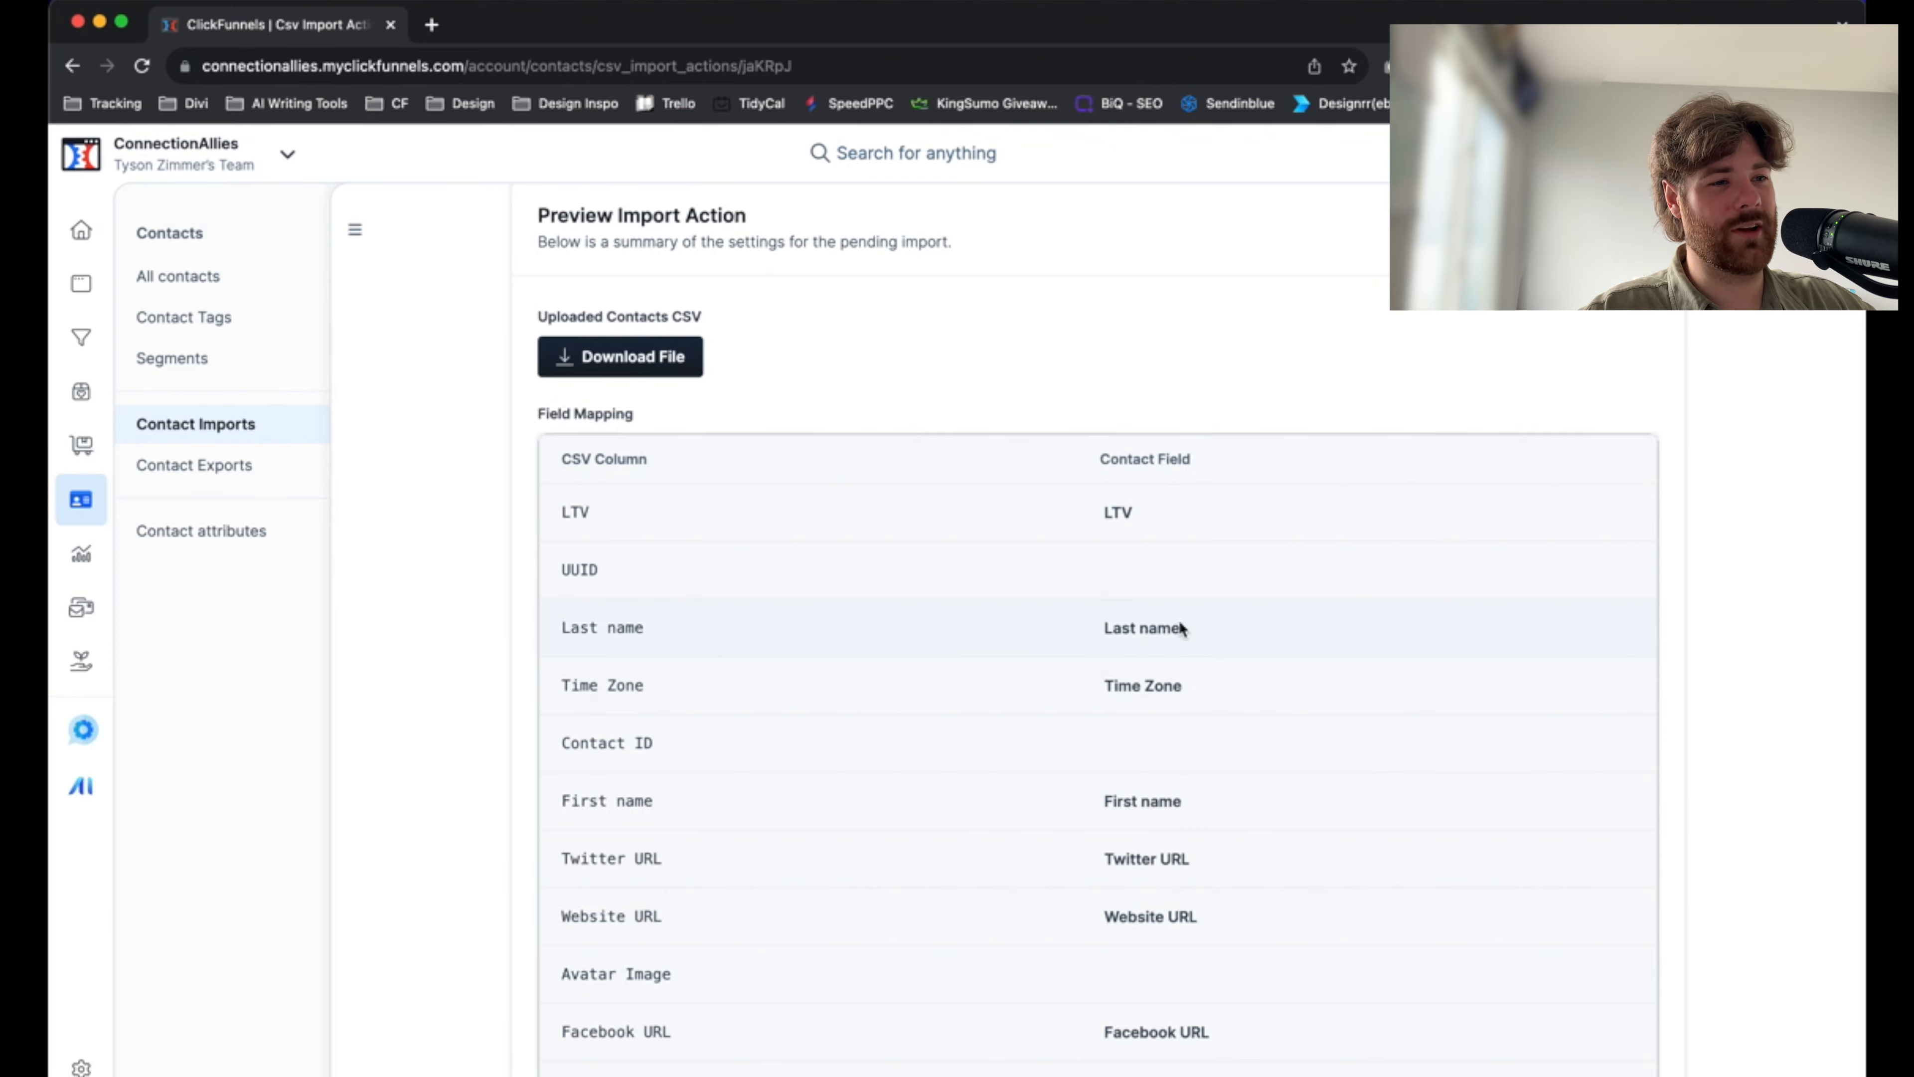
scroll(1179, 627, "down", 10)
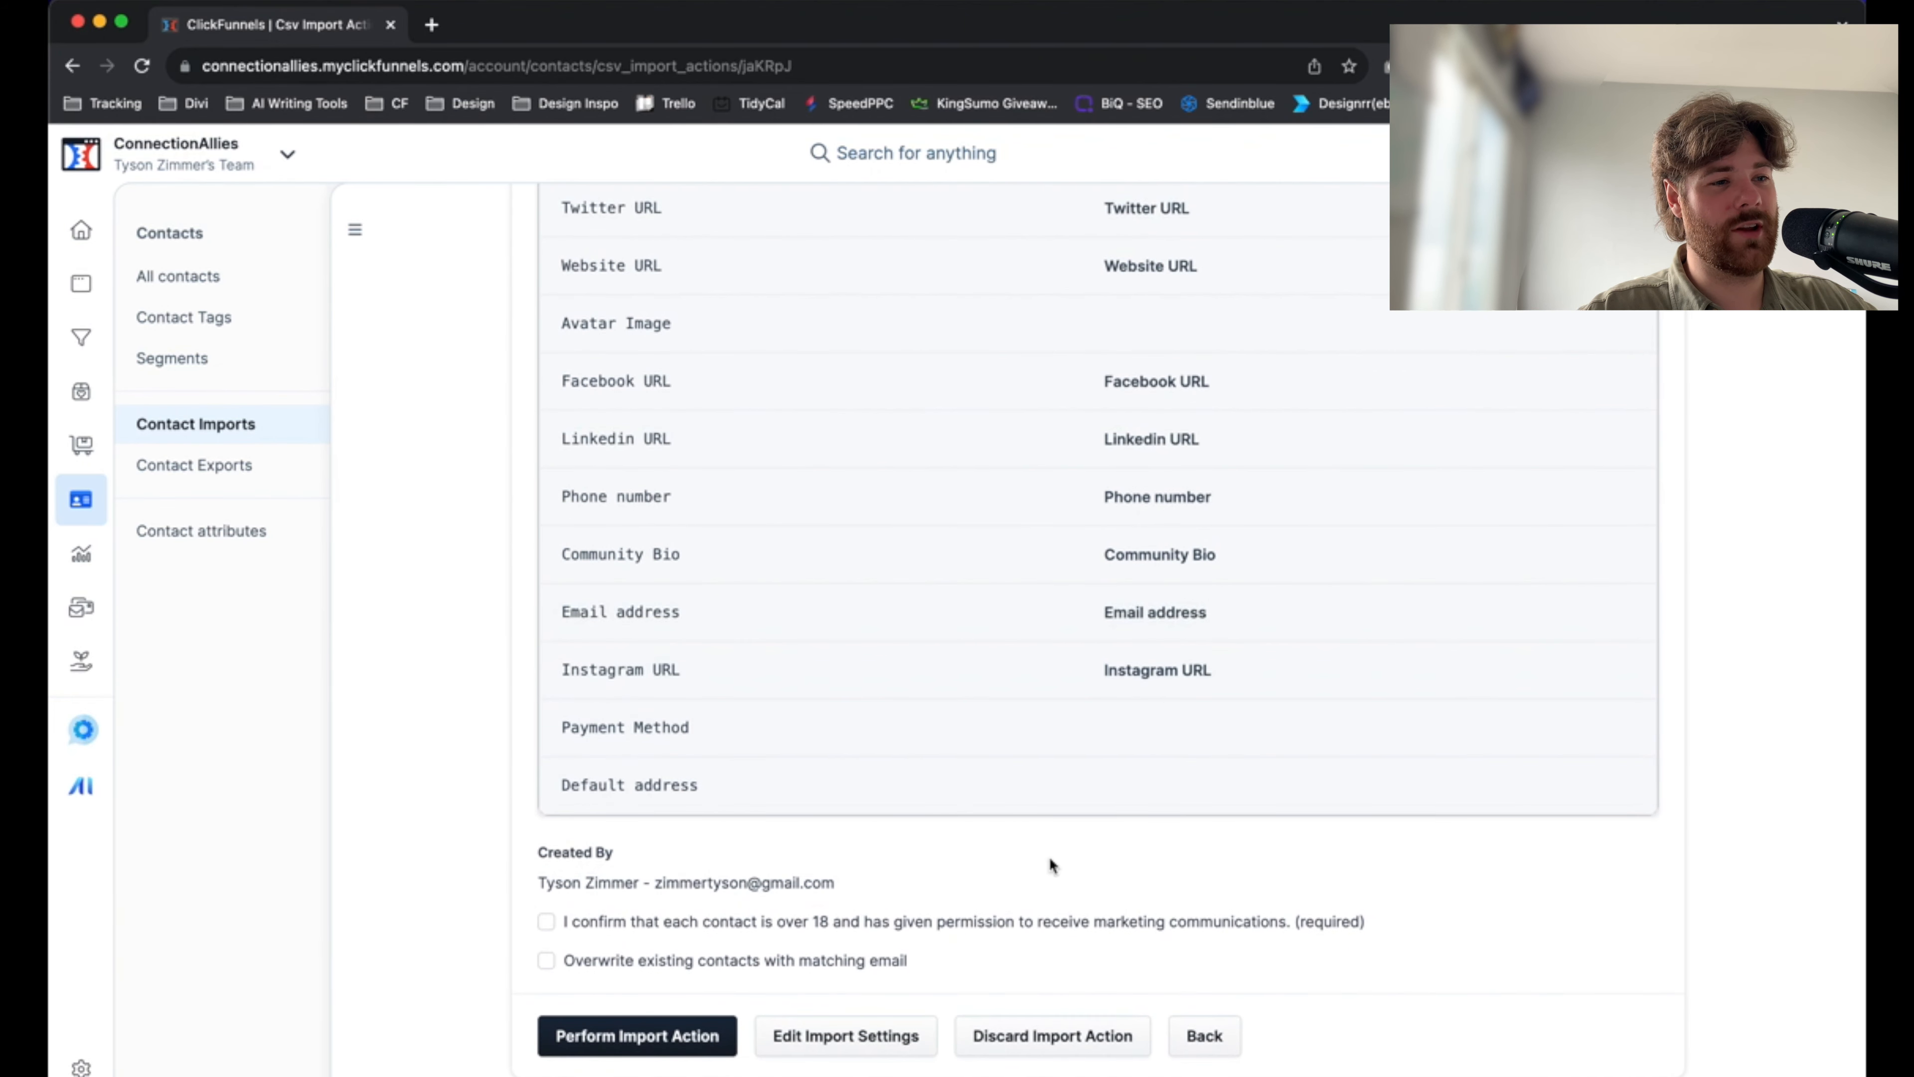
left_click(546, 920)
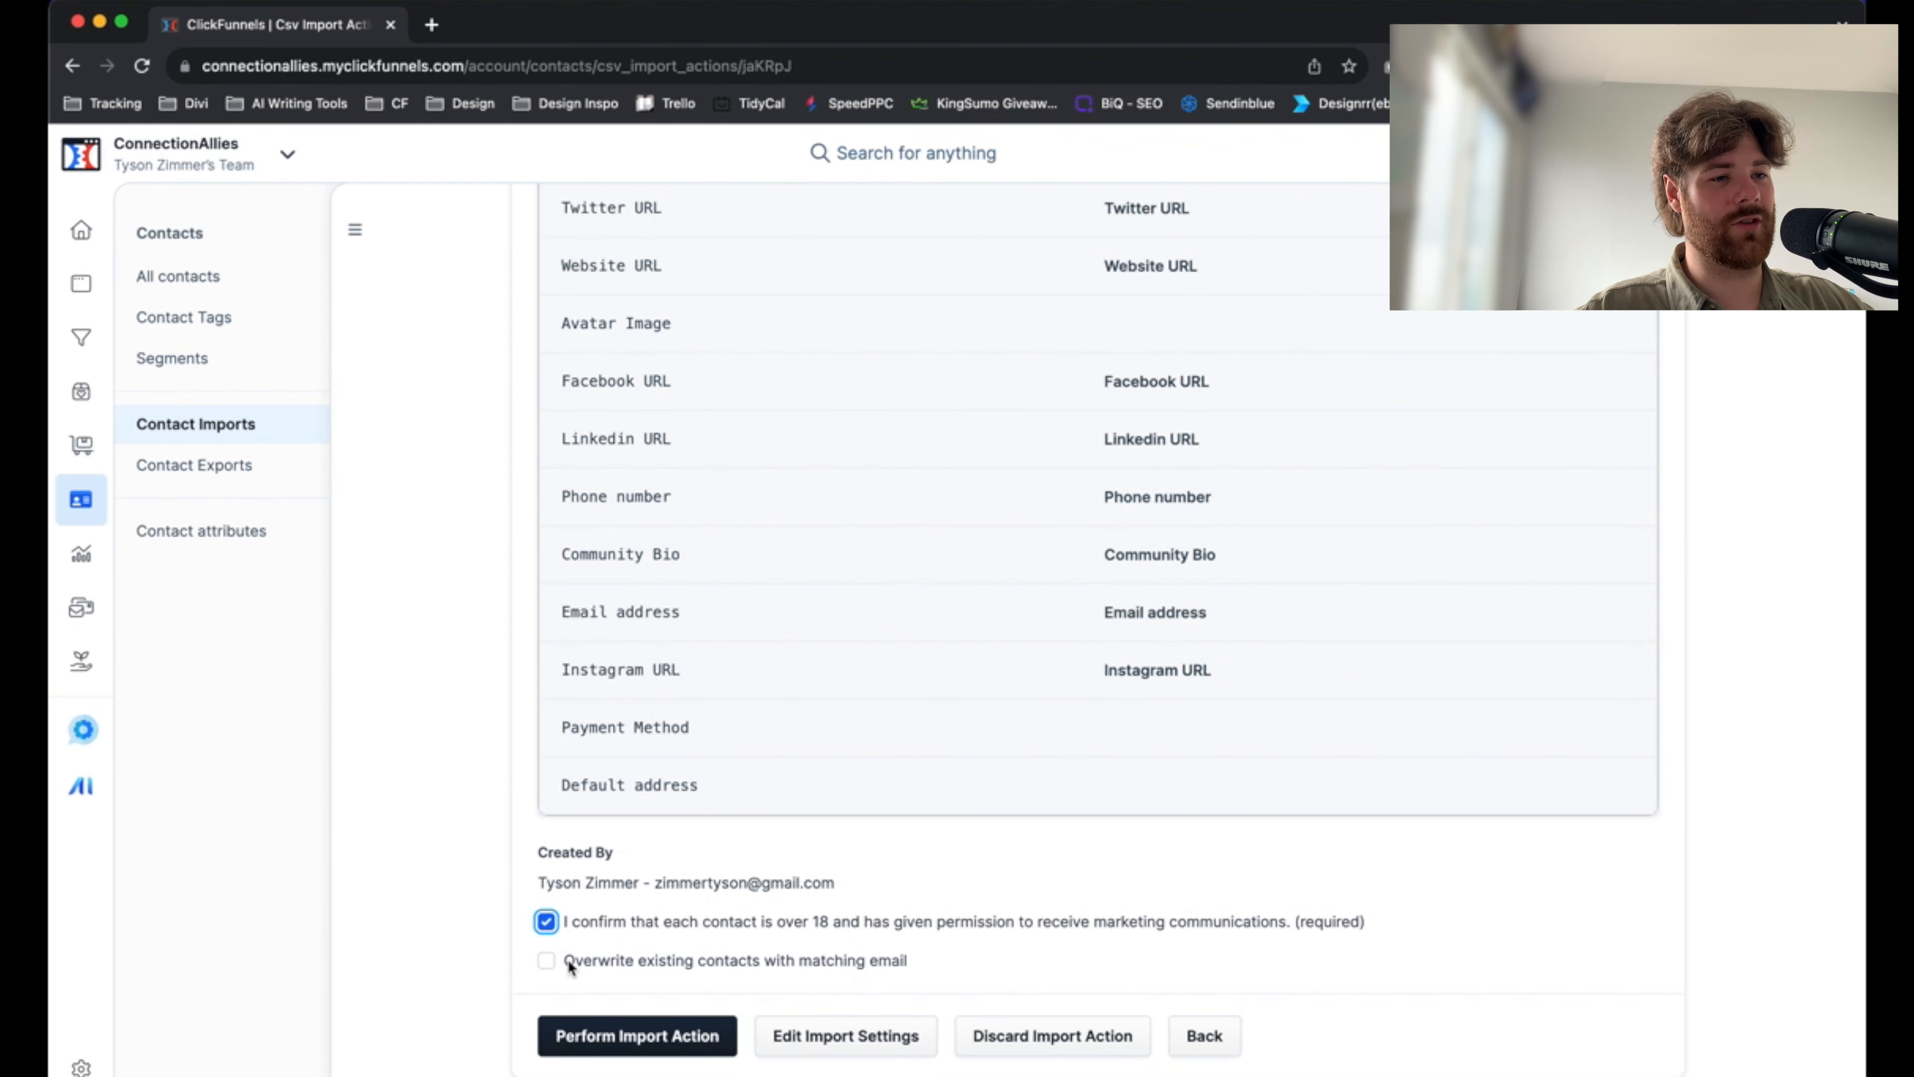
double_click(536, 965)
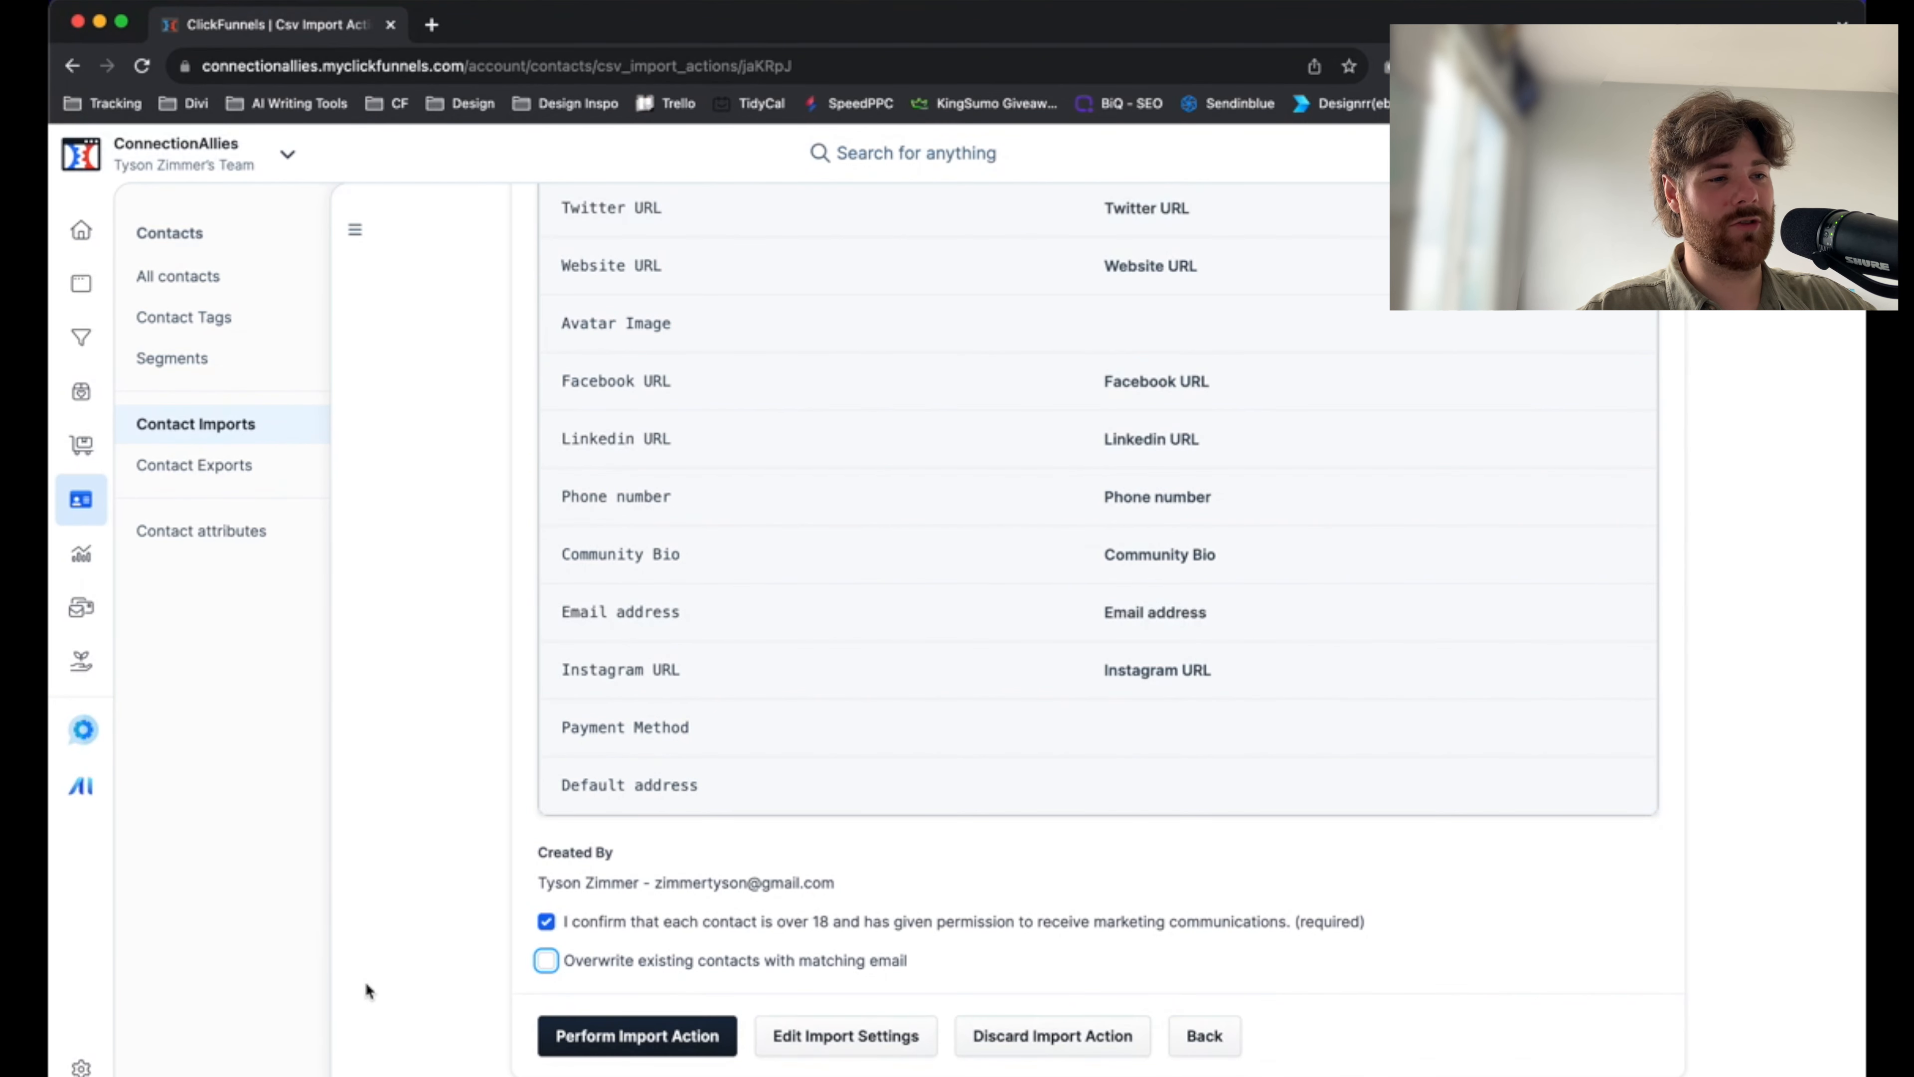
left_click(531, 966)
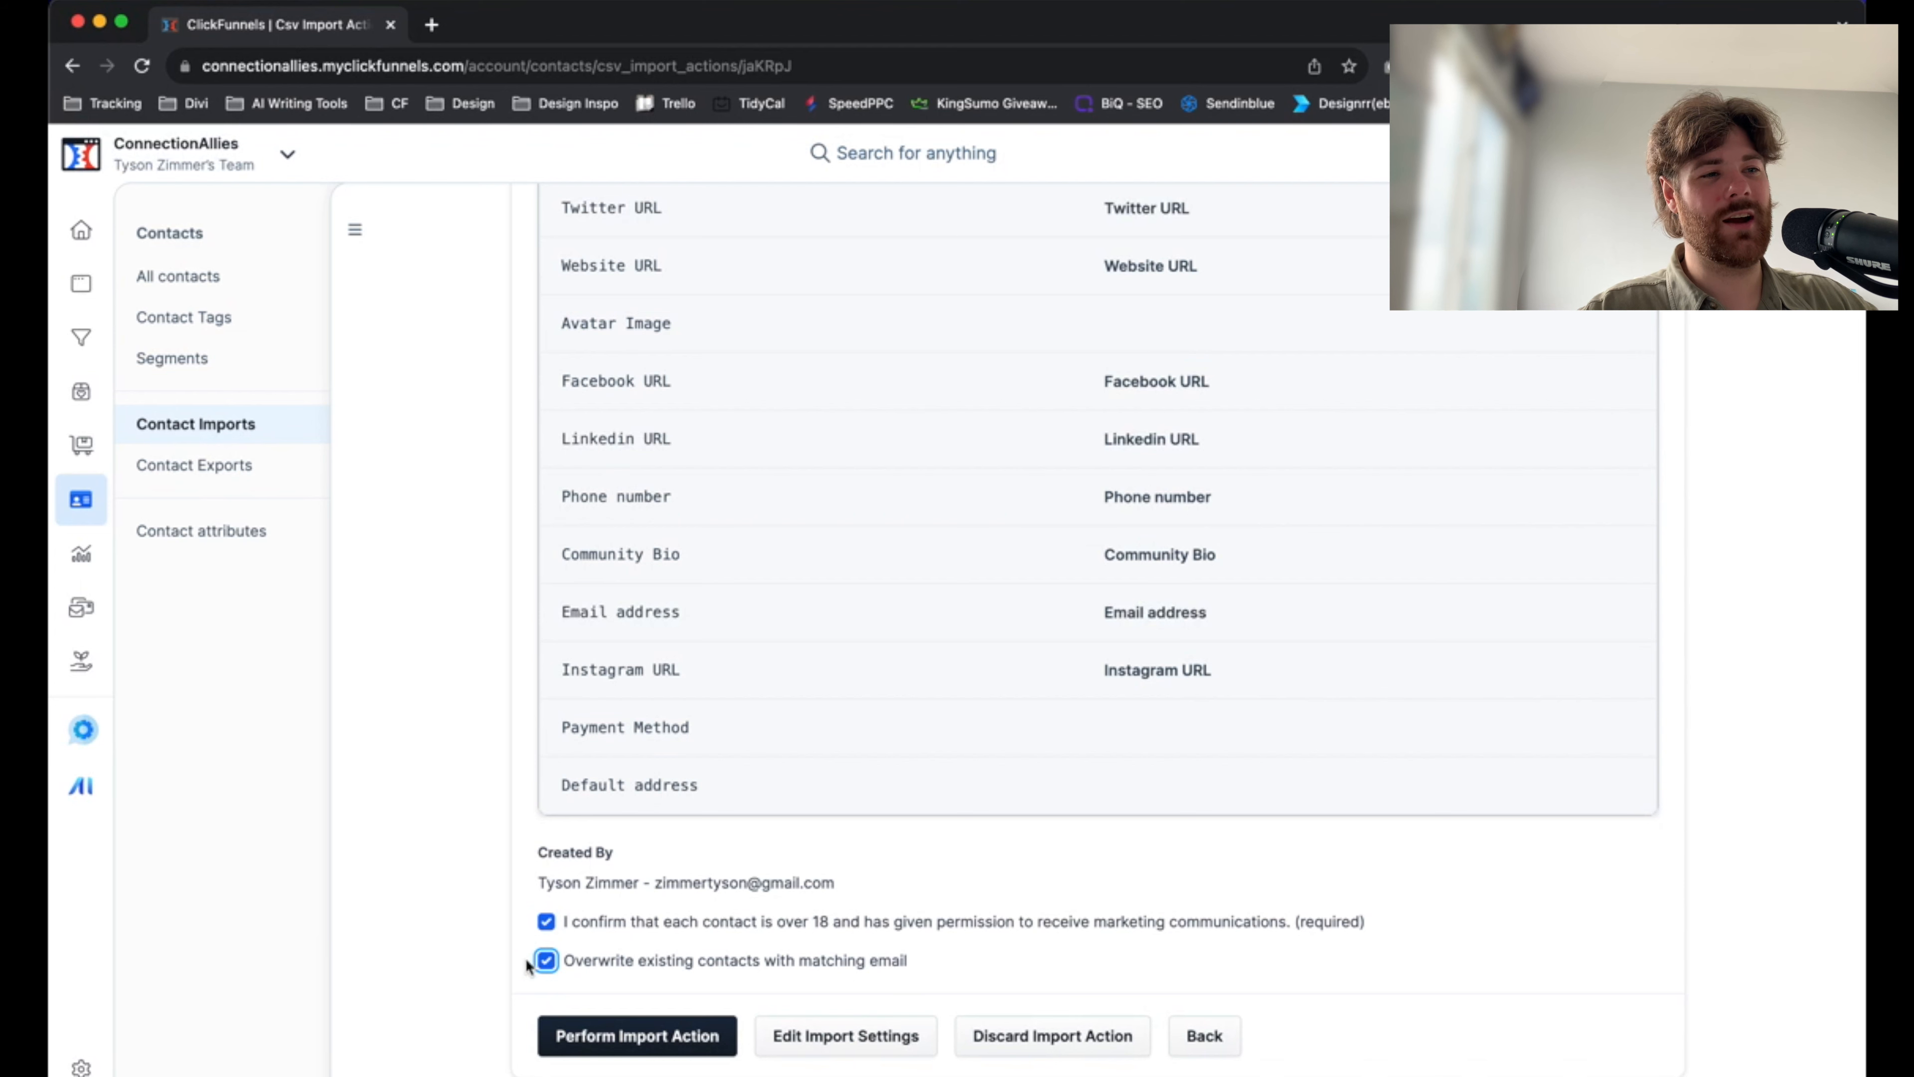
left_click(474, 896)
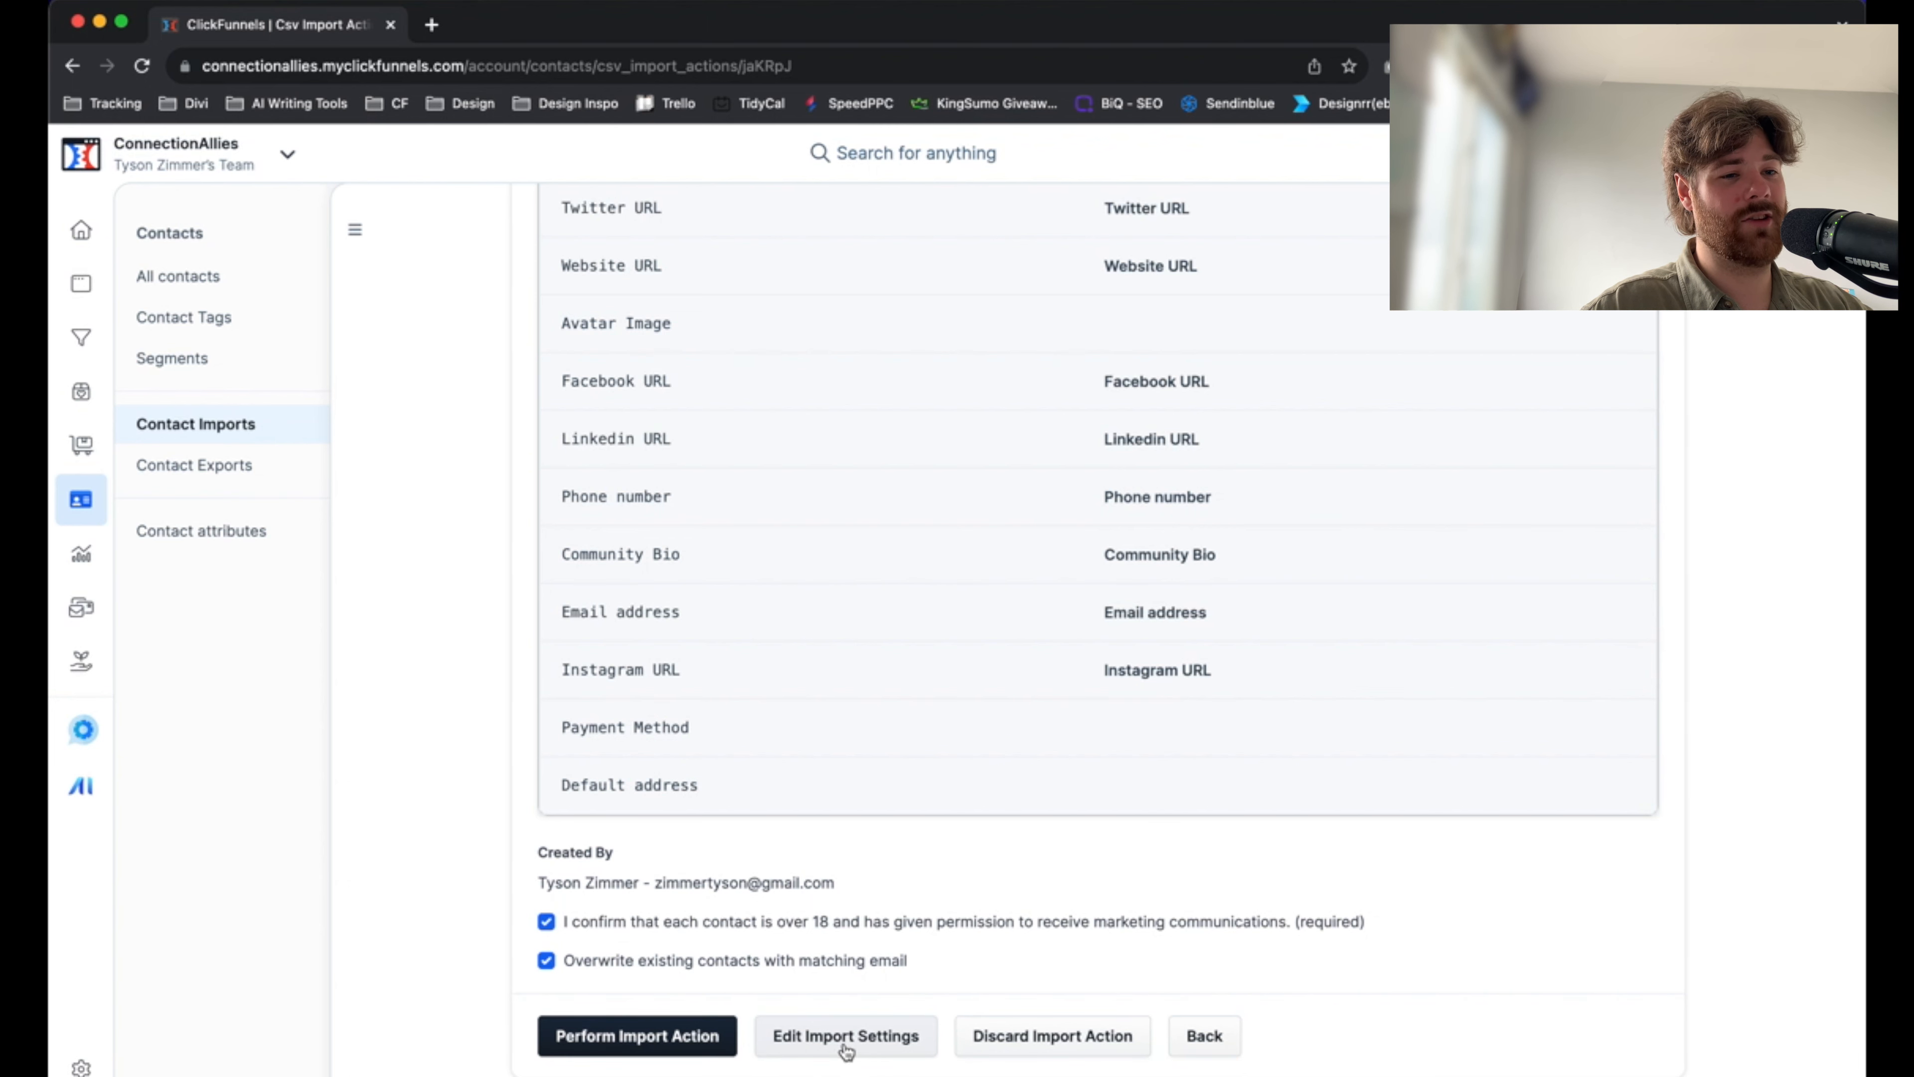
Perform the contact import and review its results and field mapping summary
left_click(601, 1046)
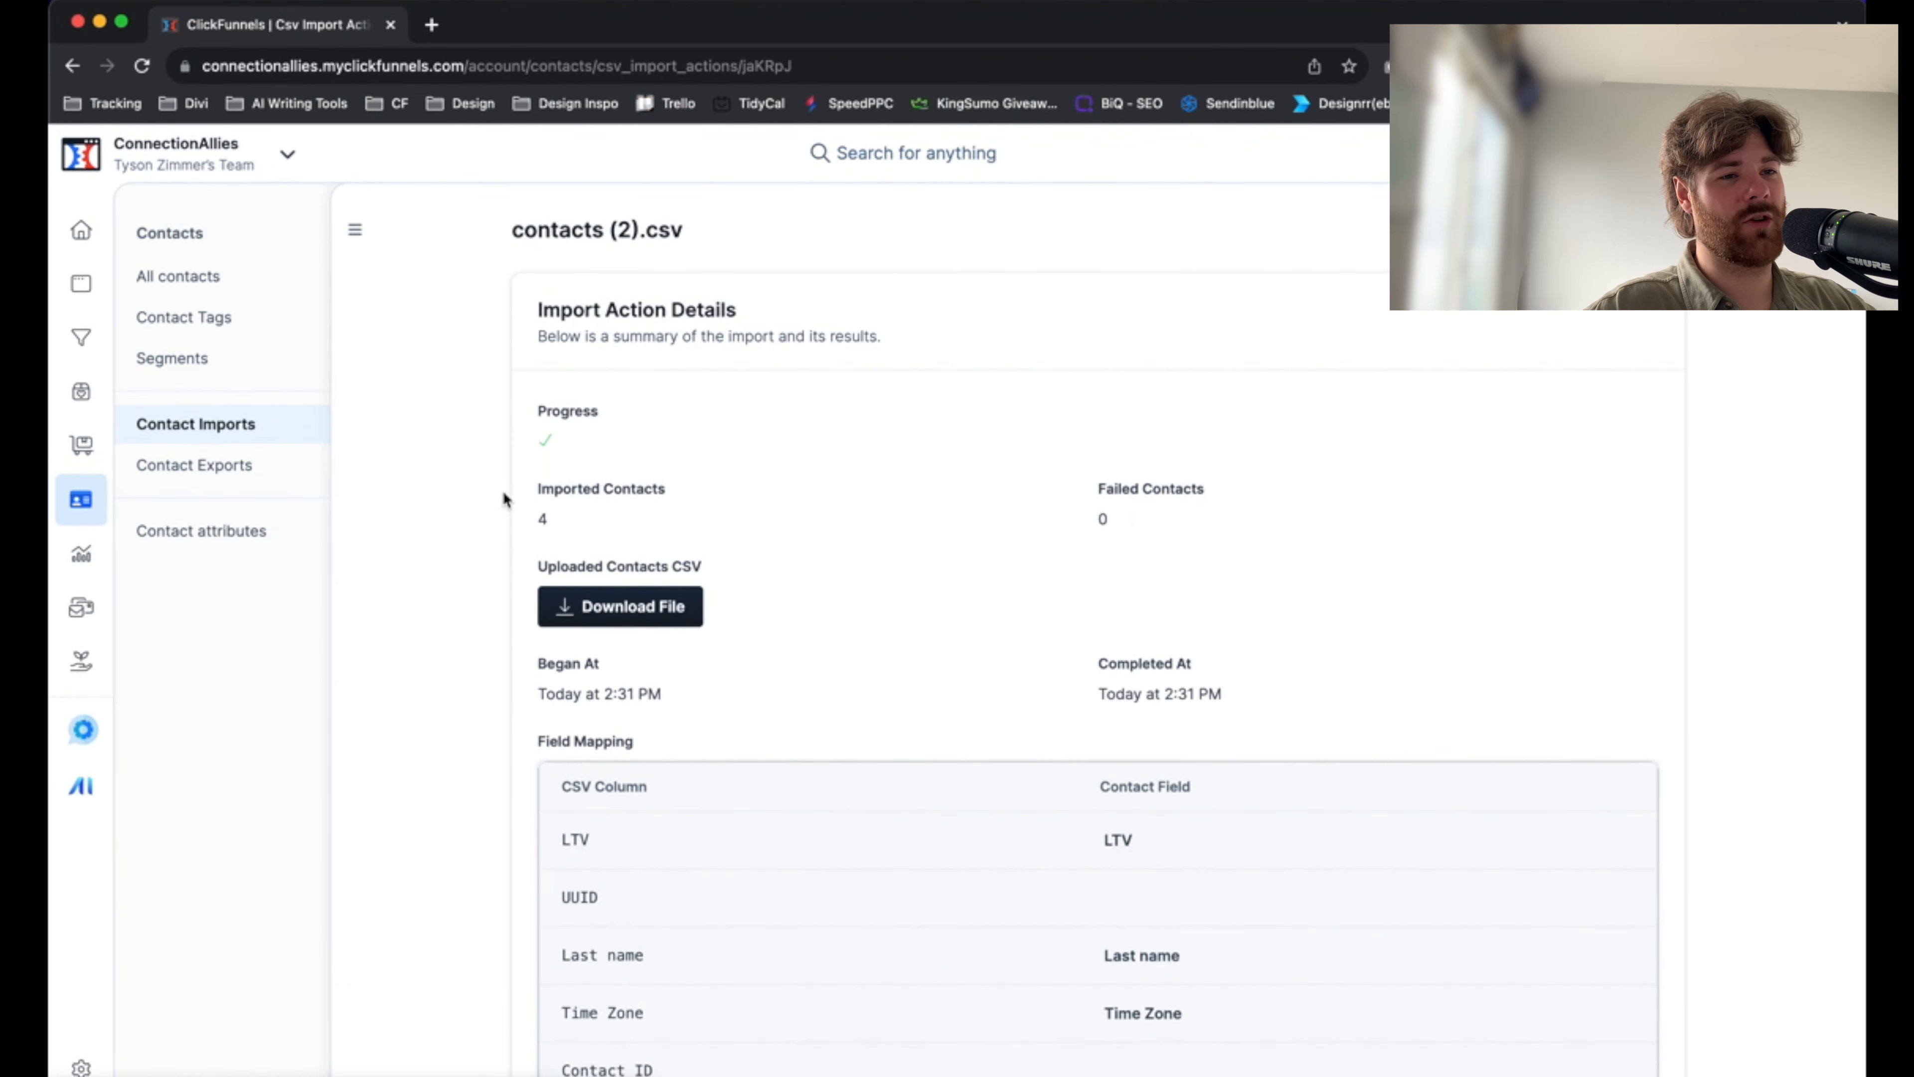
scroll(1614, 497, "down", 1)
scroll(769, 494, "down", 9)
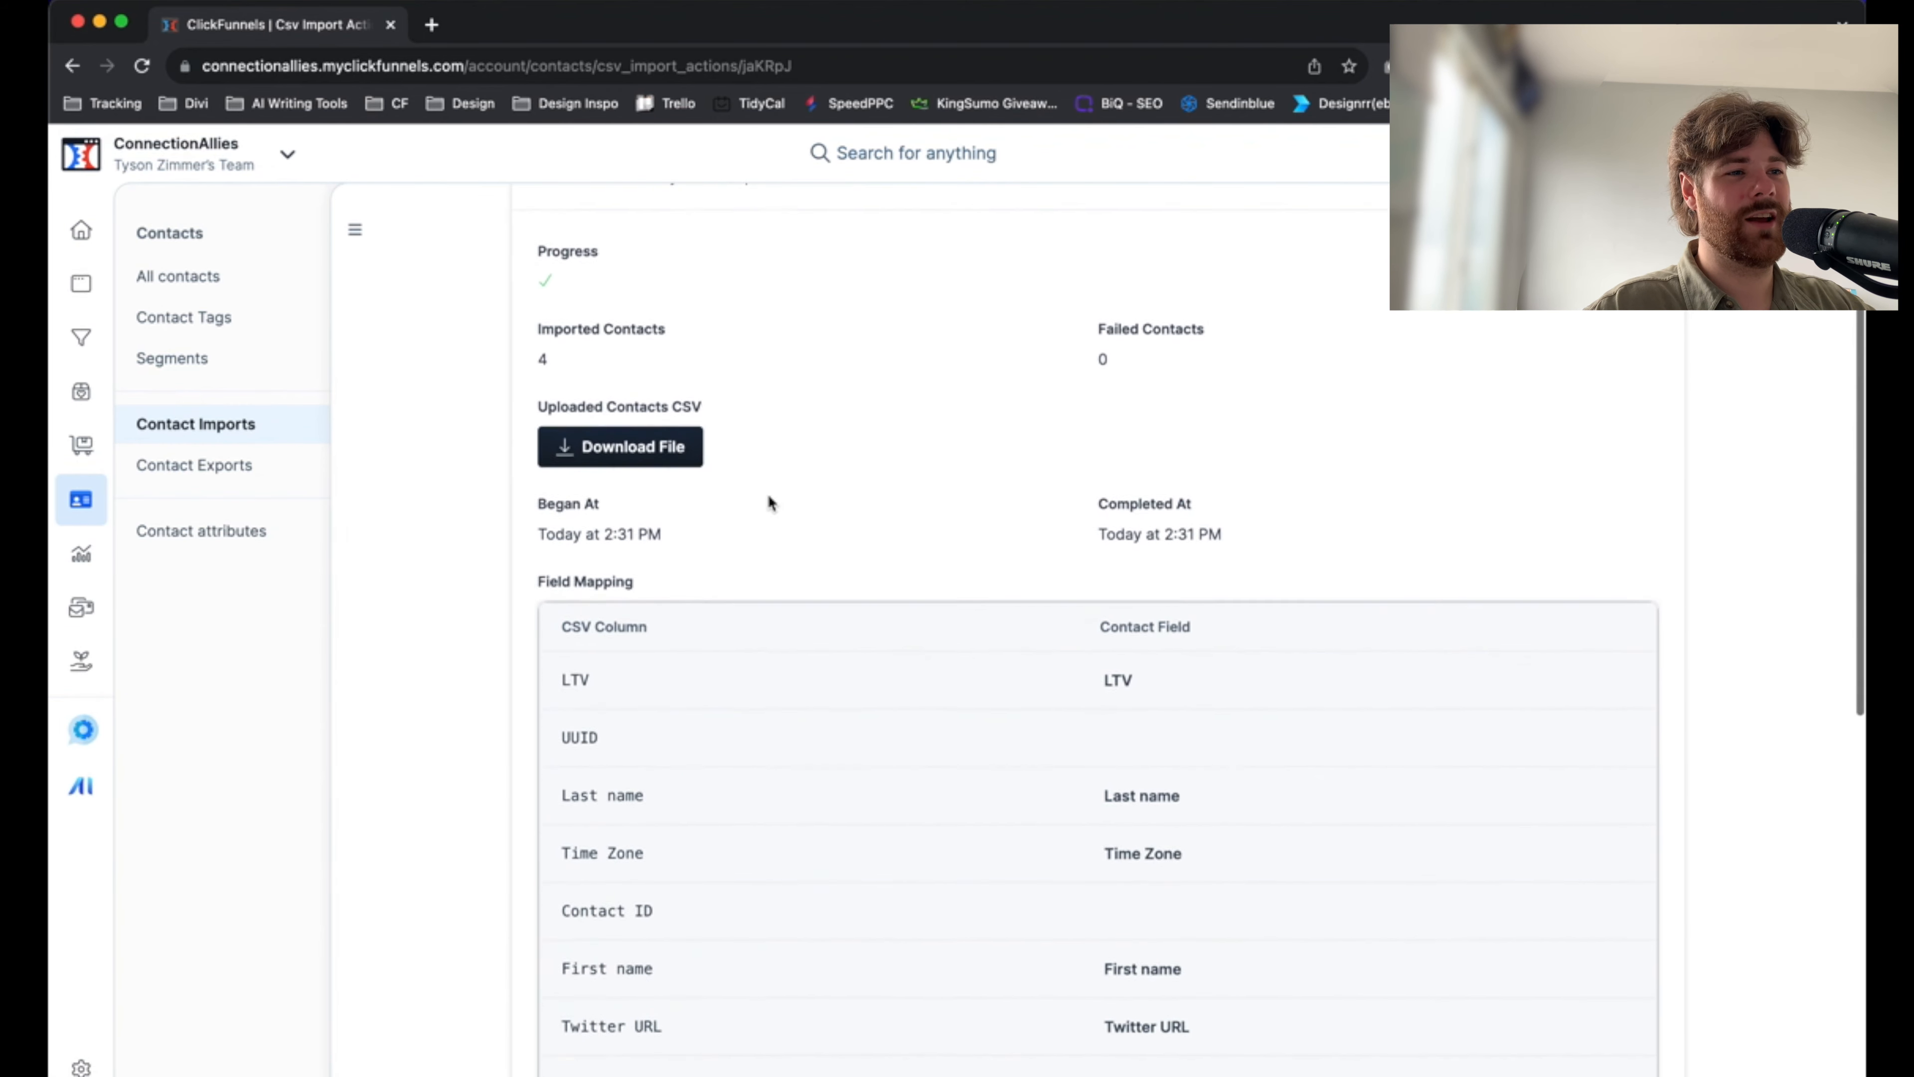
scroll(768, 494, "down", 3)
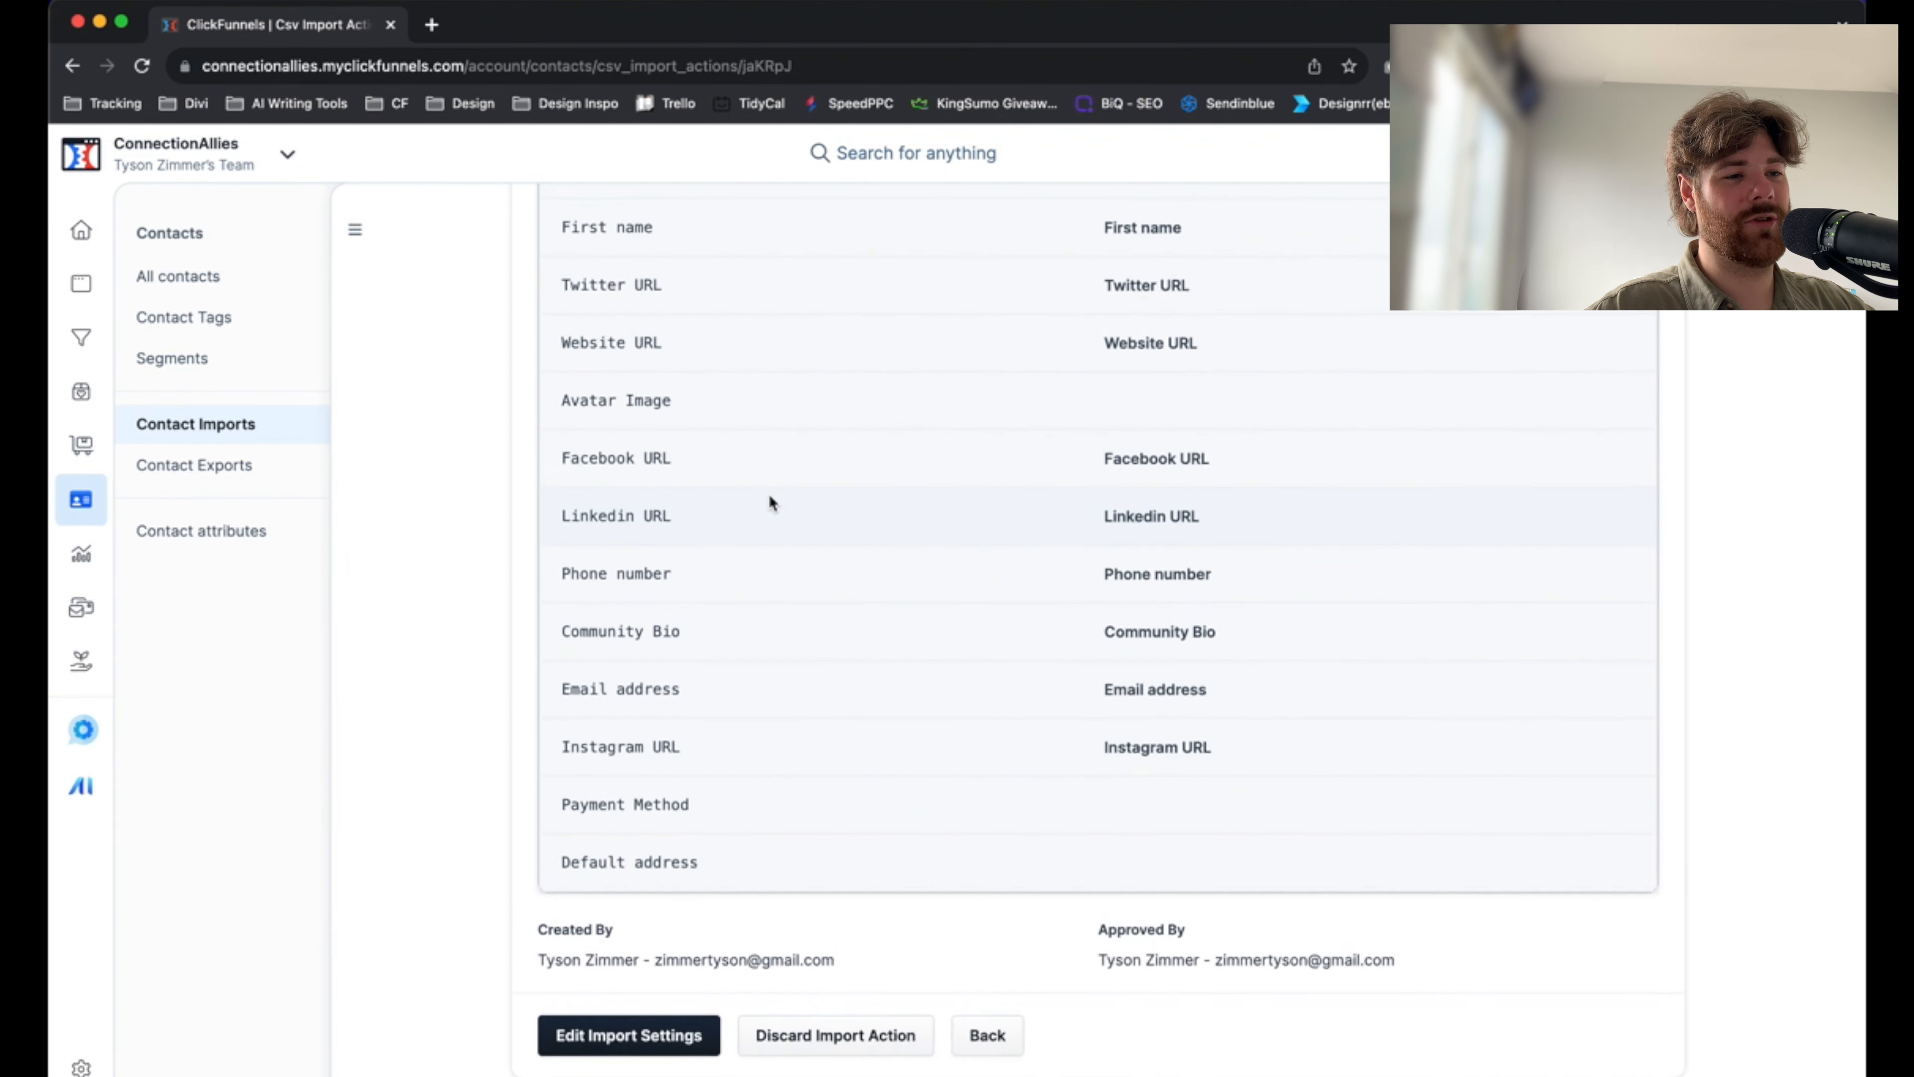
Open the contact imports list and review the details and field mapping summary of the contacts (2).csv import
scroll(788, 639, "up", 12)
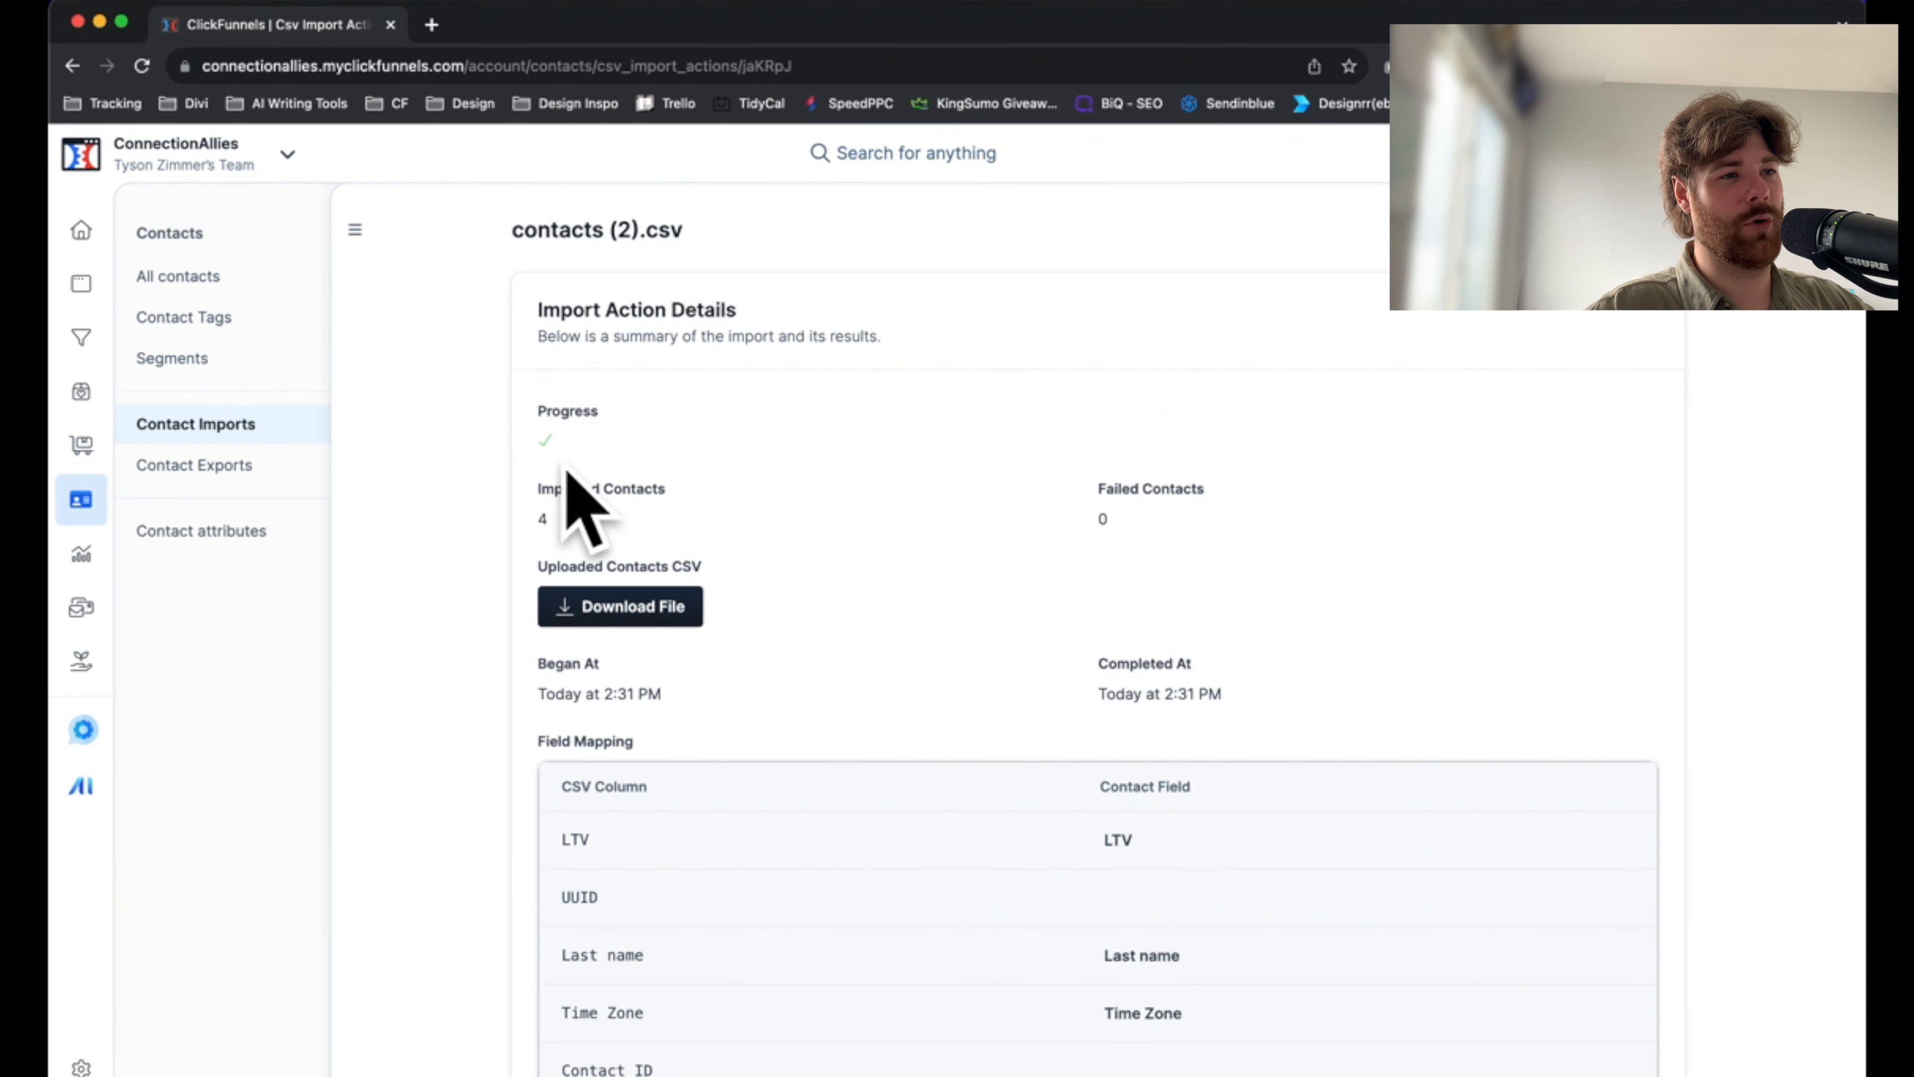
left_click(163, 427)
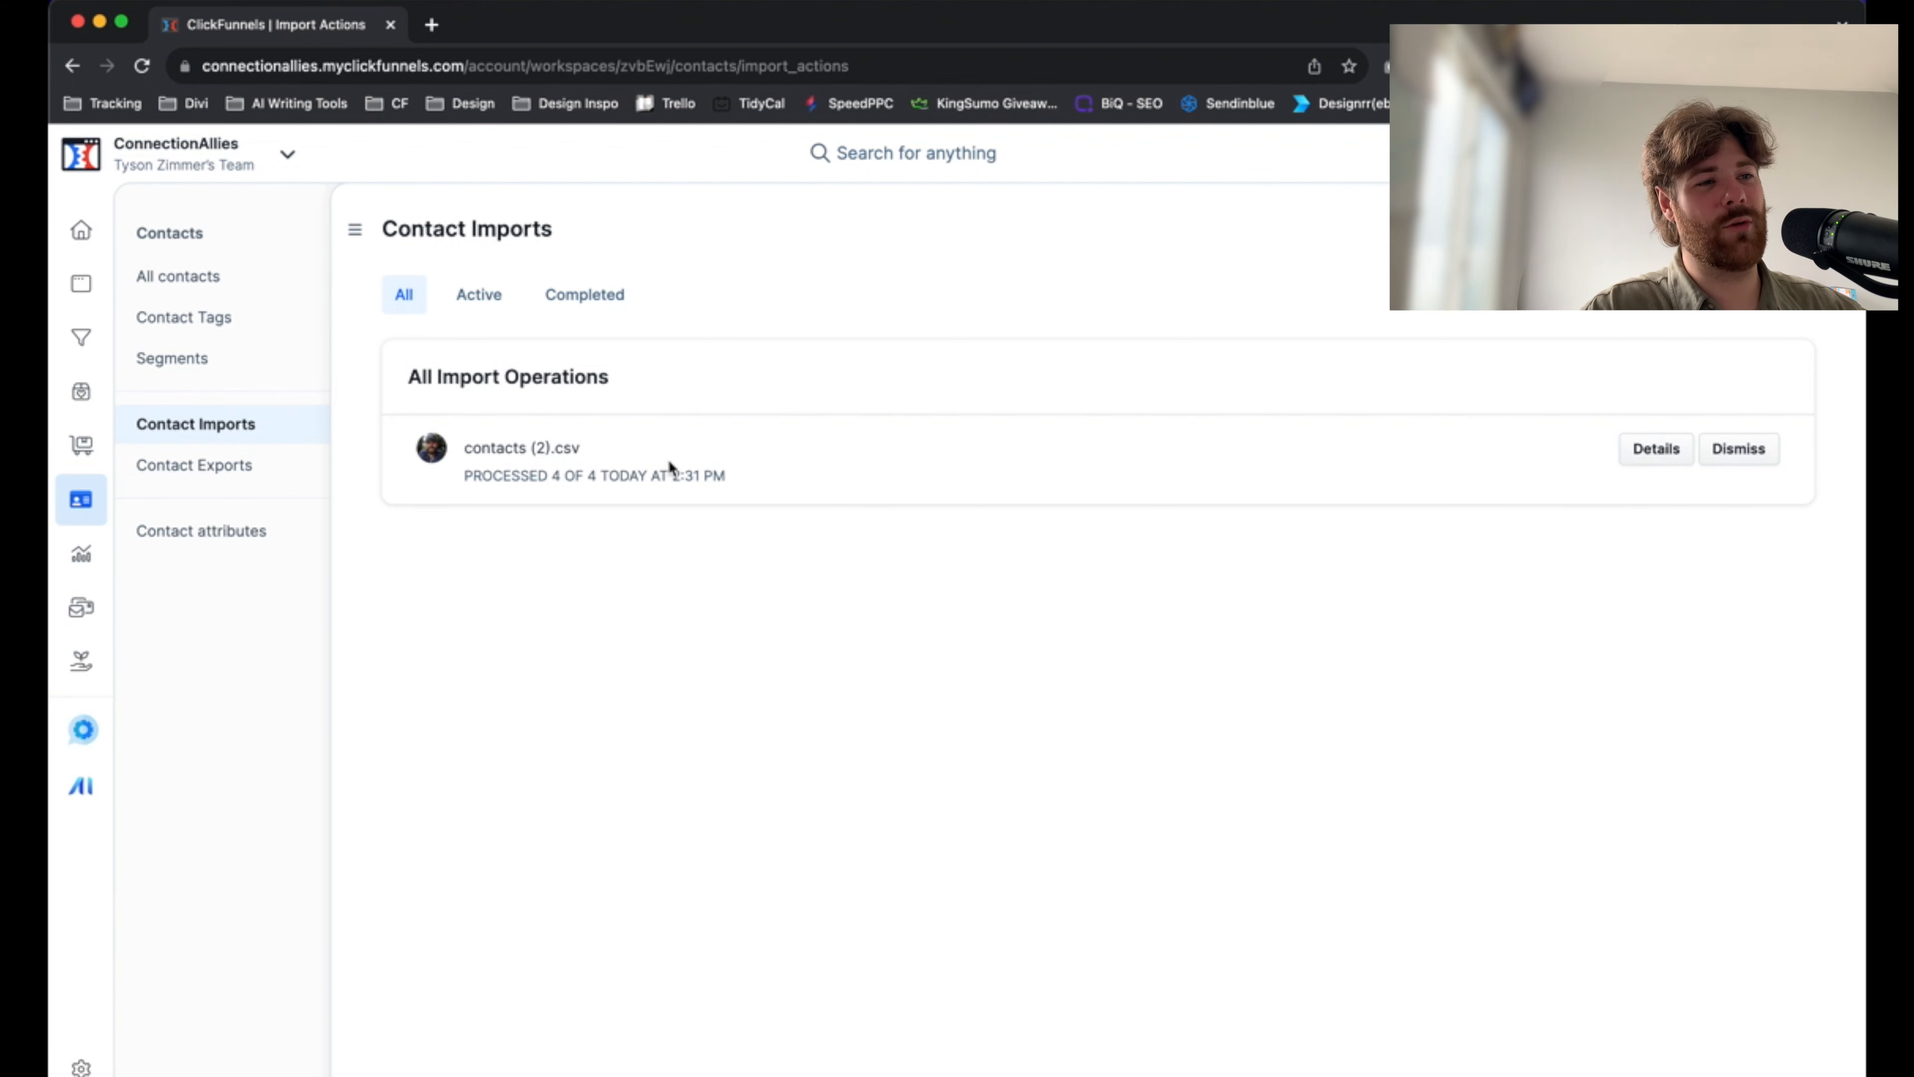
left_click(528, 451)
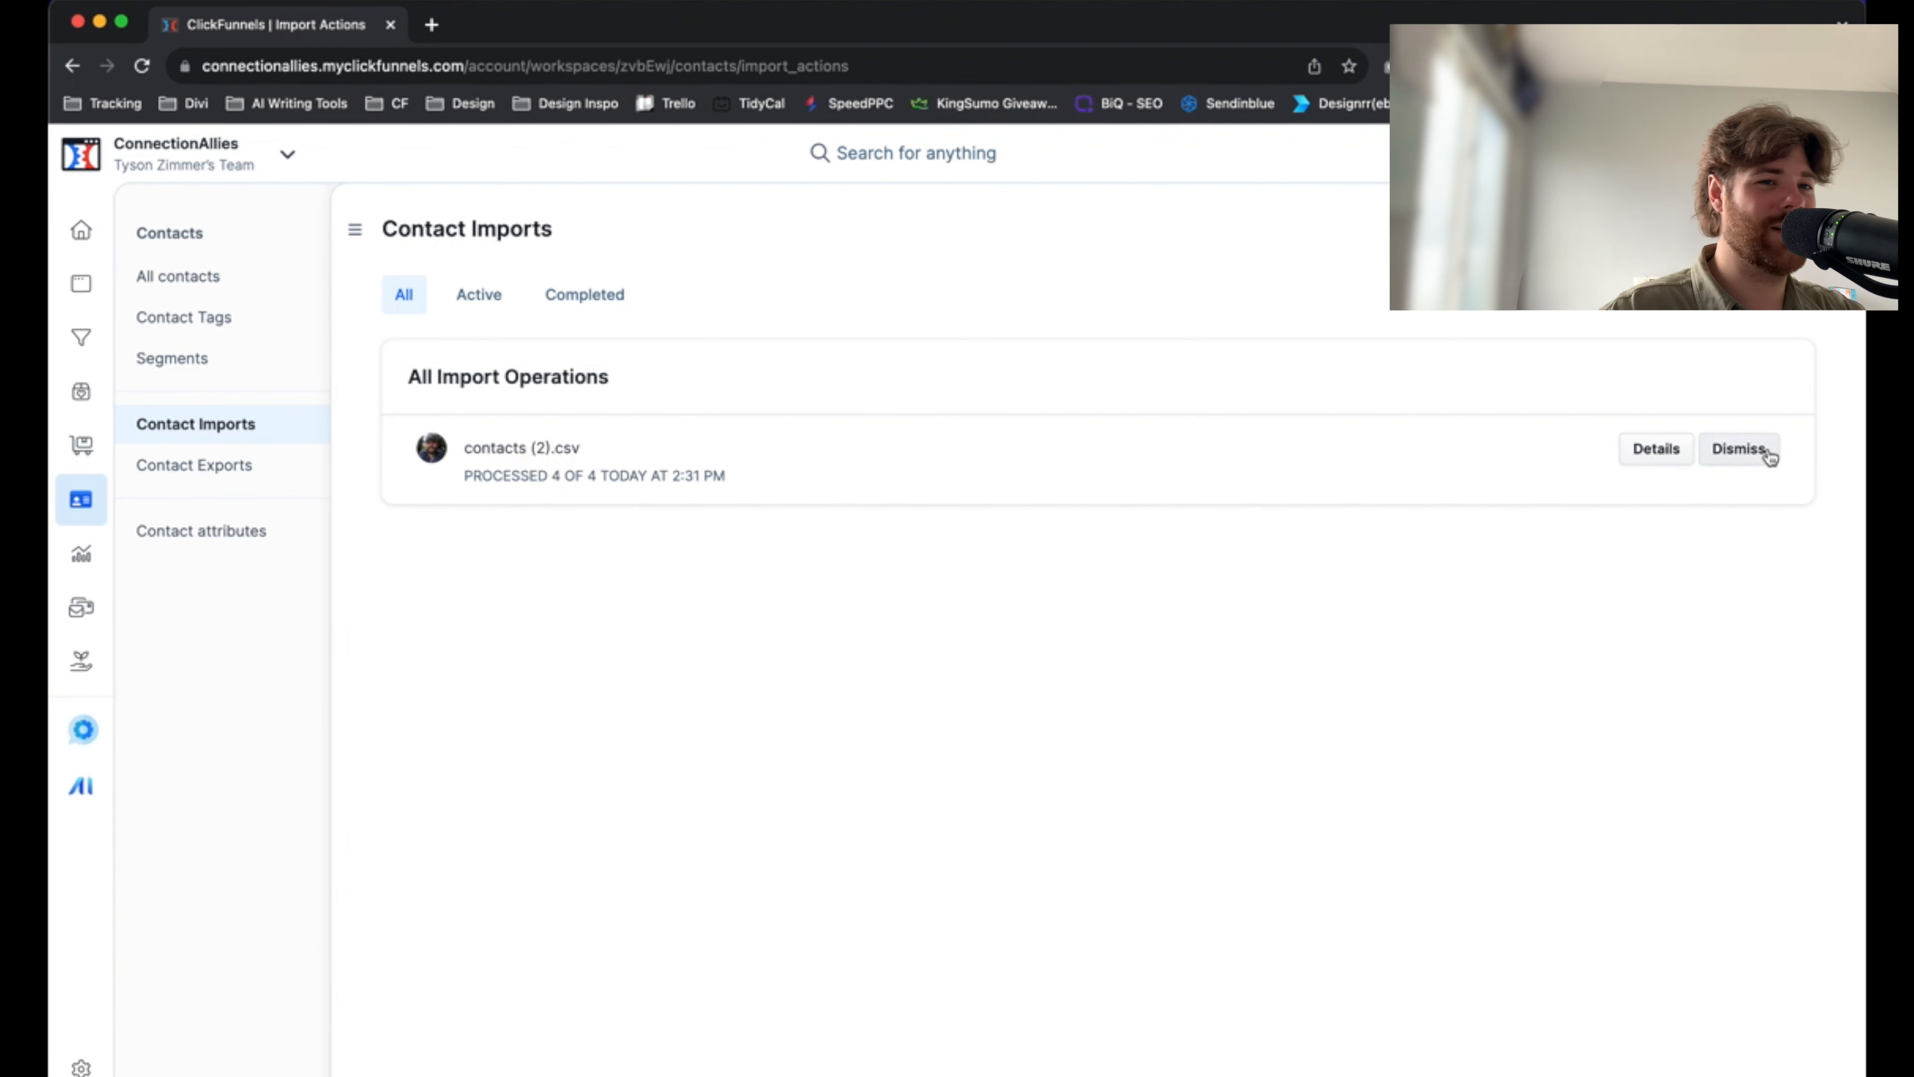
left_click(1650, 450)
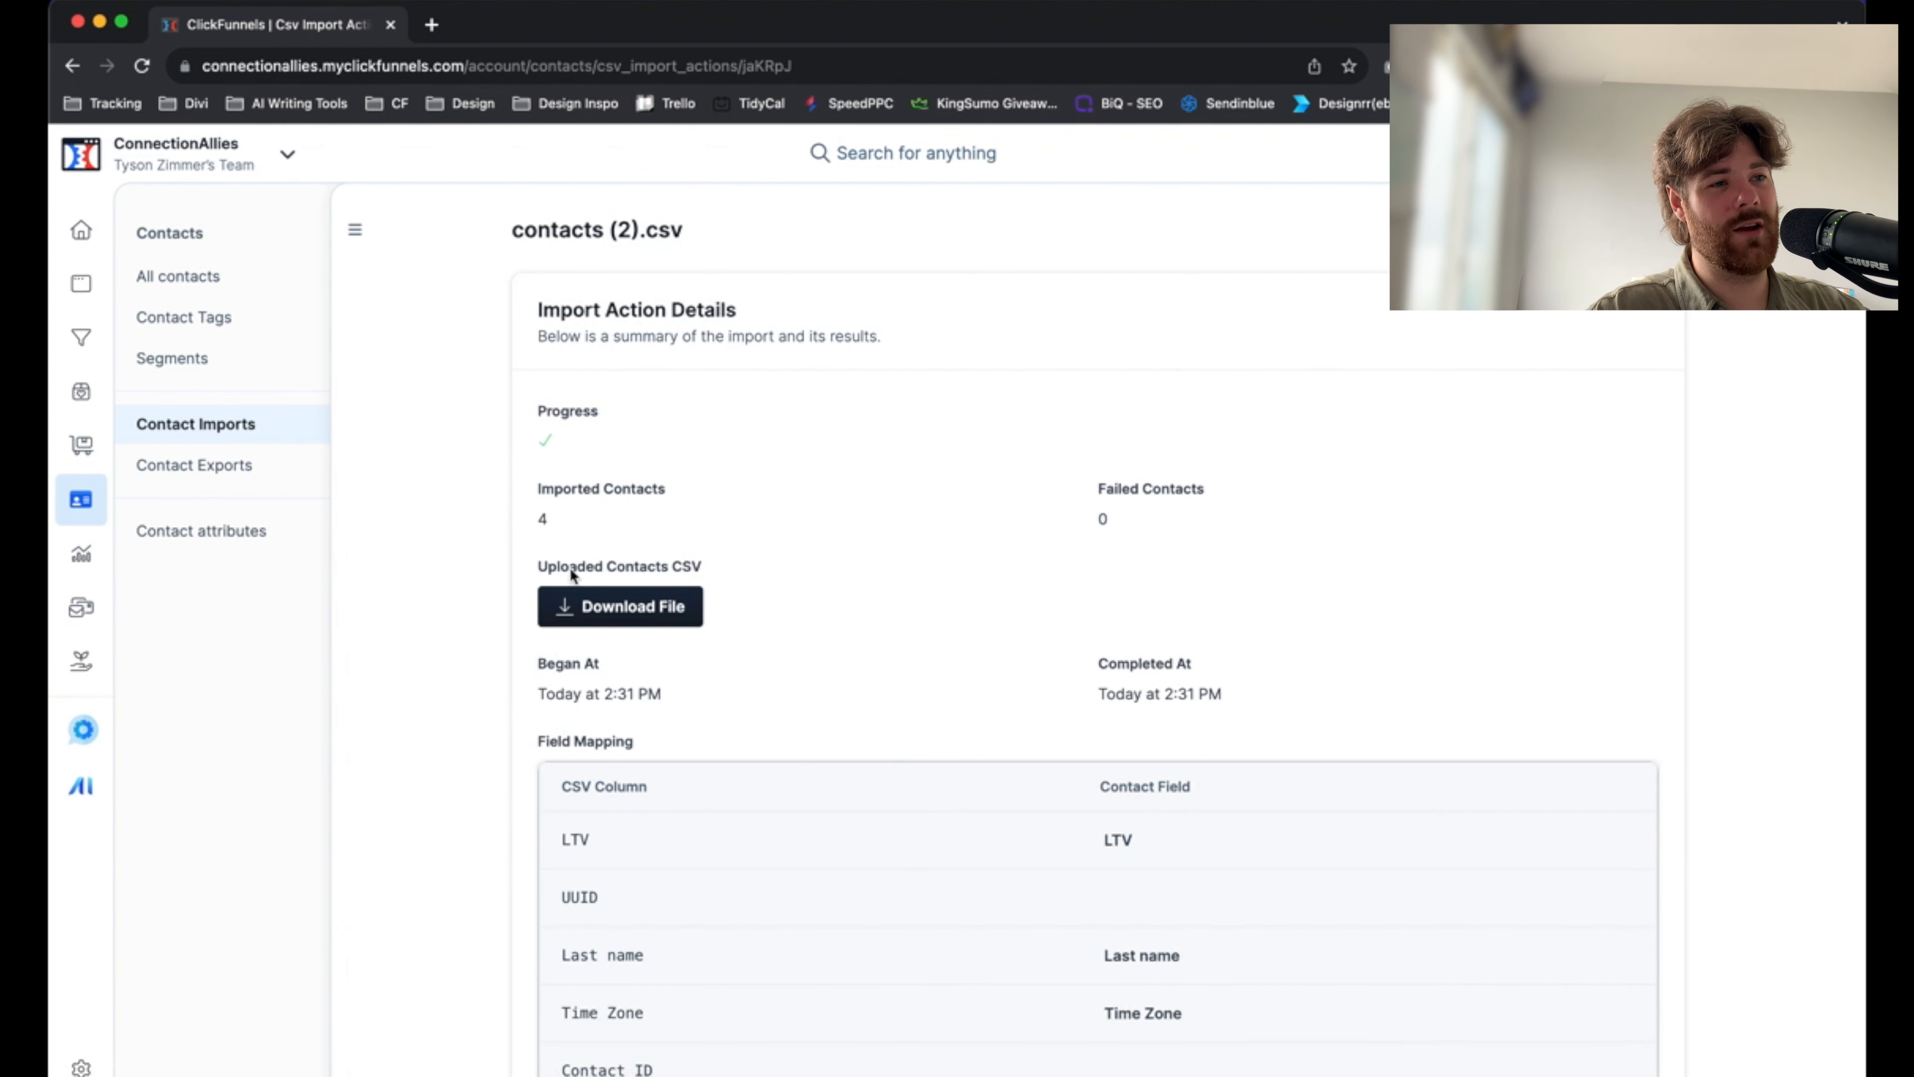
scroll(939, 587, "down", 1)
scroll(940, 587, "down", 4)
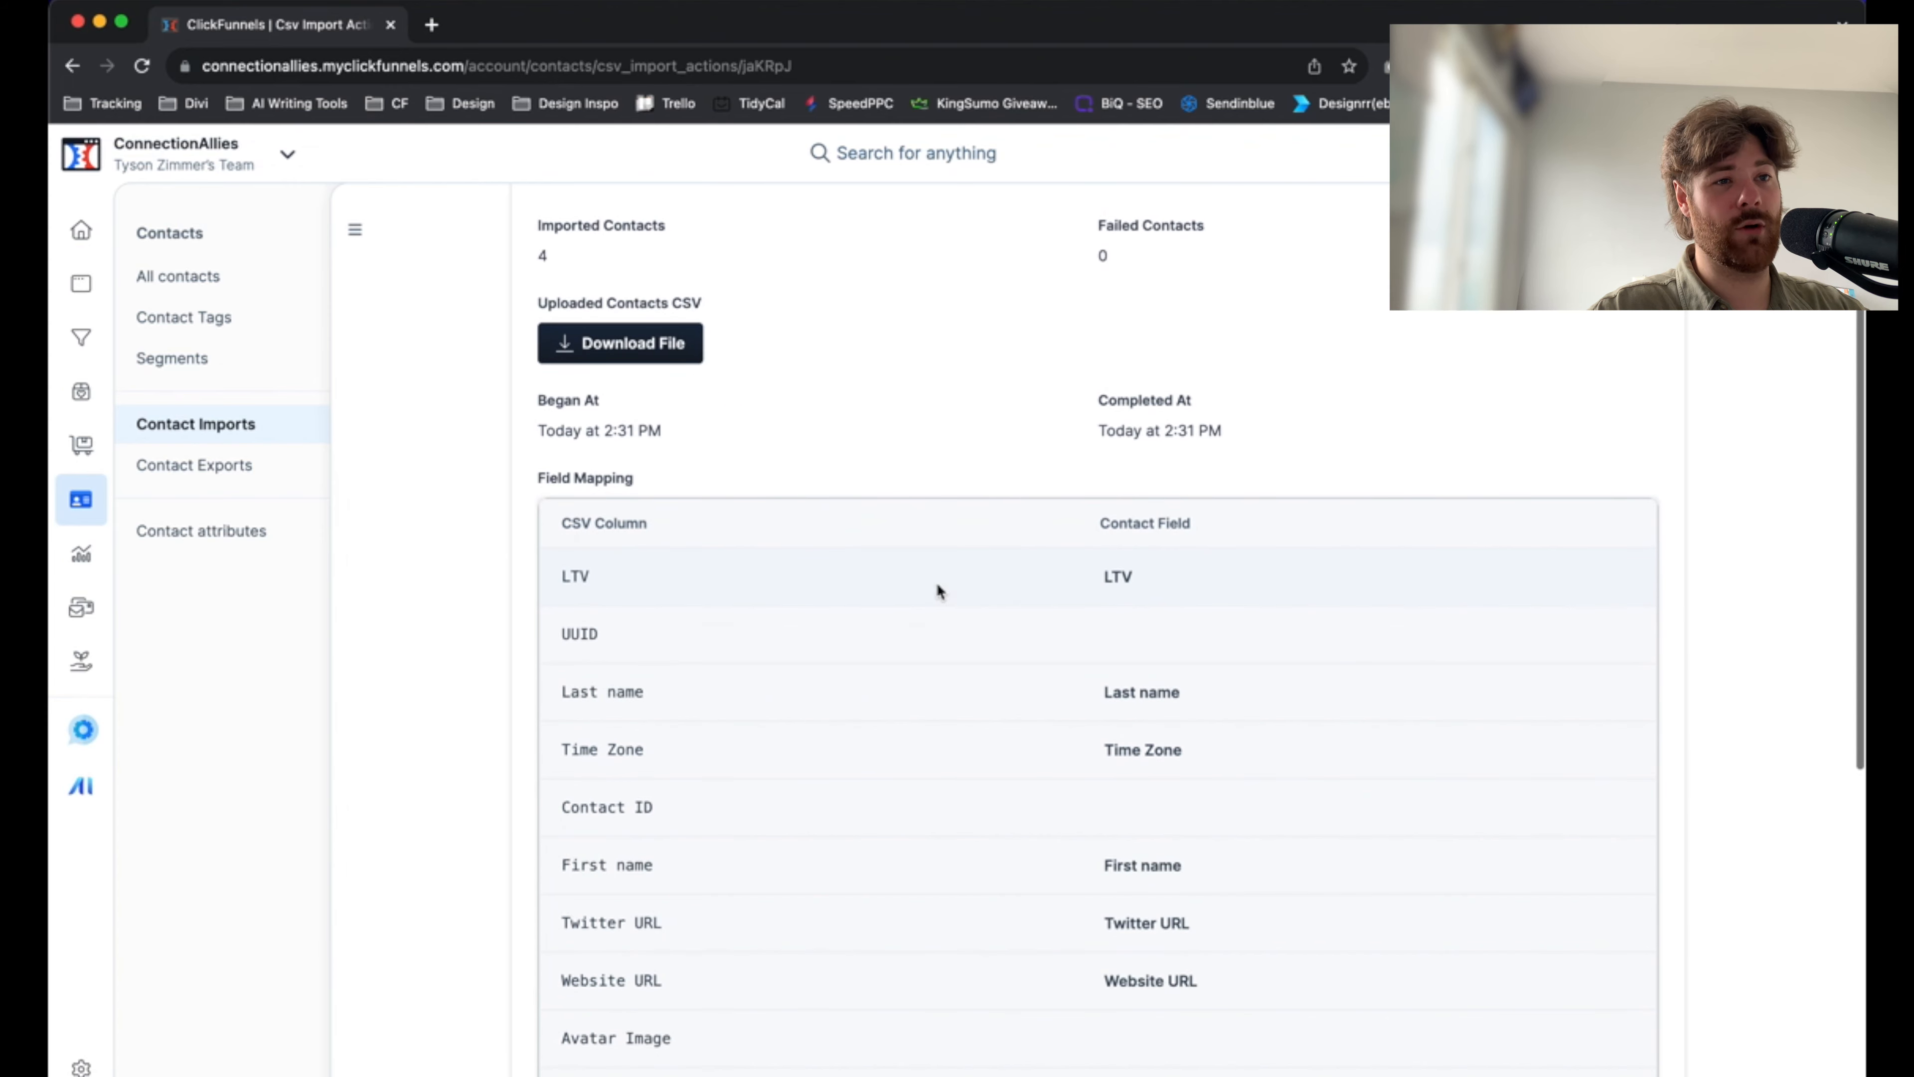
scroll(939, 583, "down", 12)
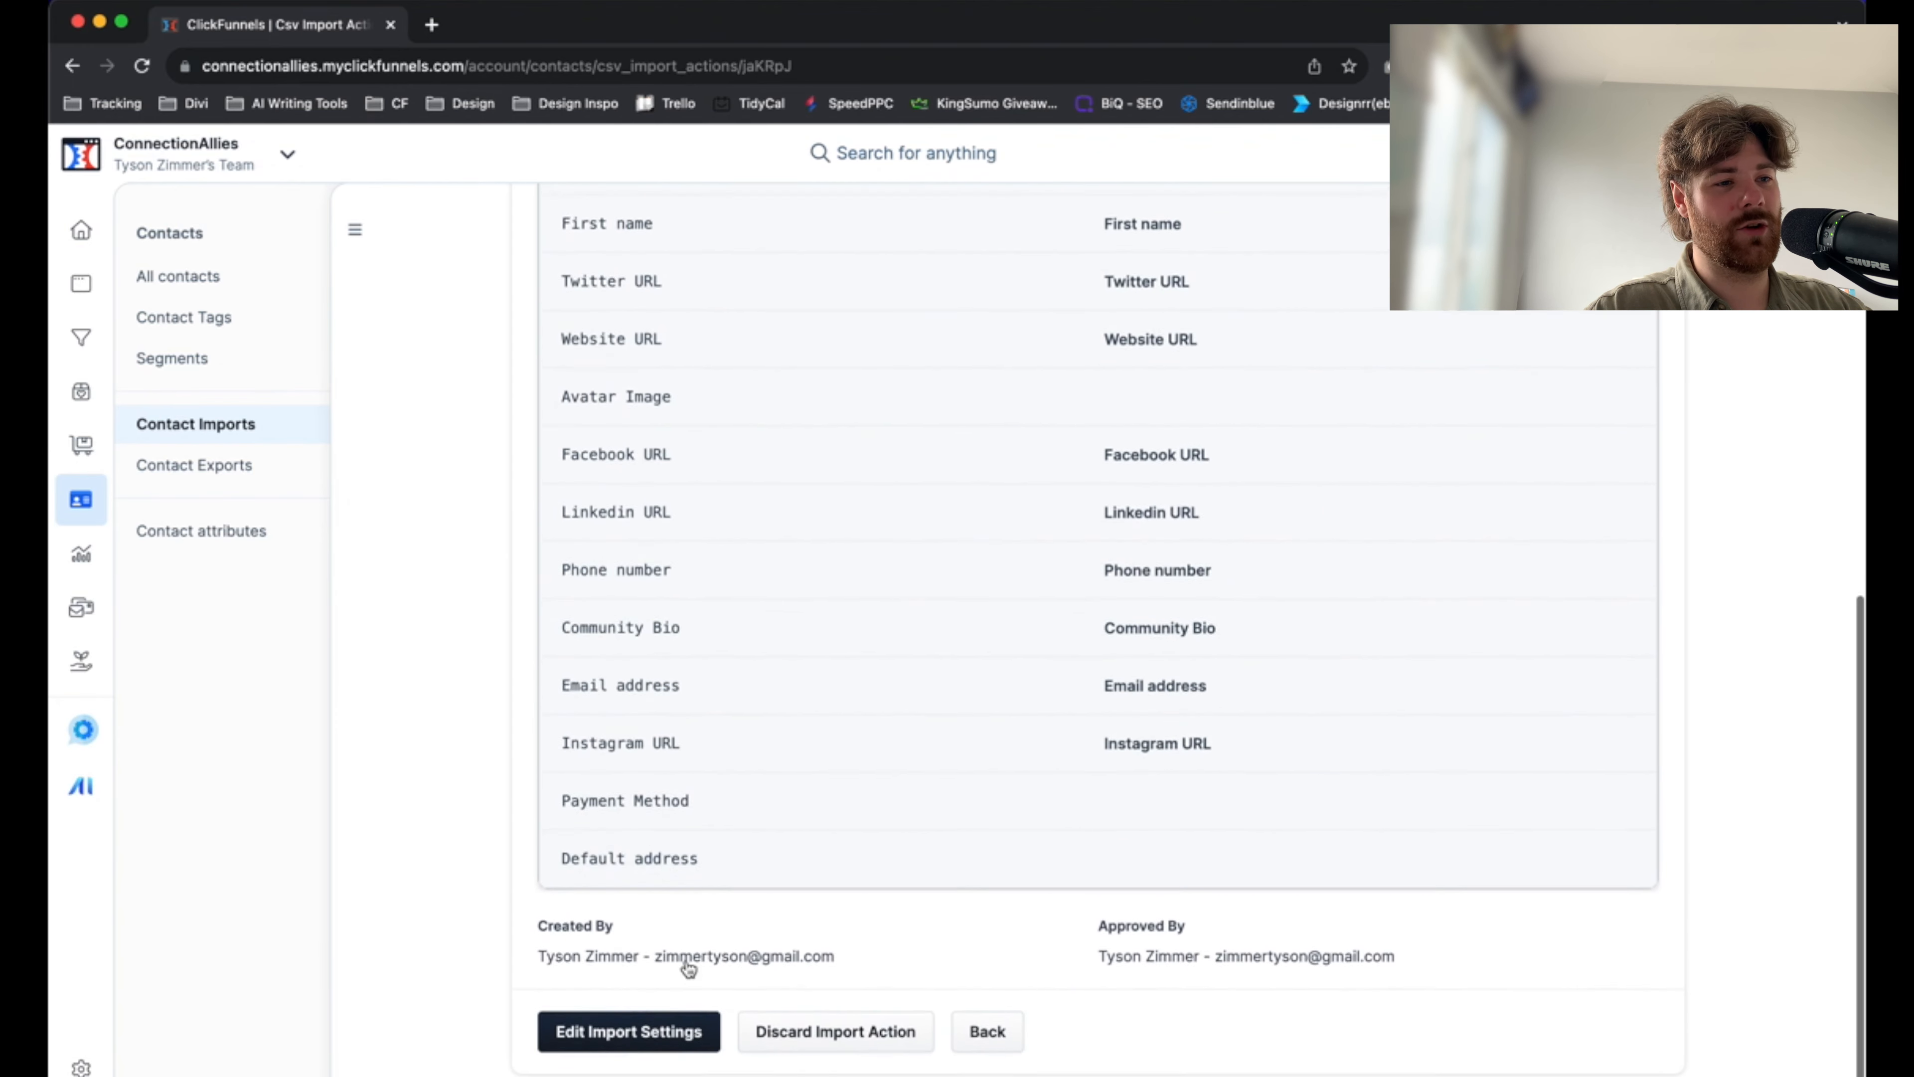
Open the import settings of contacts (2).csv for editing and look through its field mappings
left_click(609, 1053)
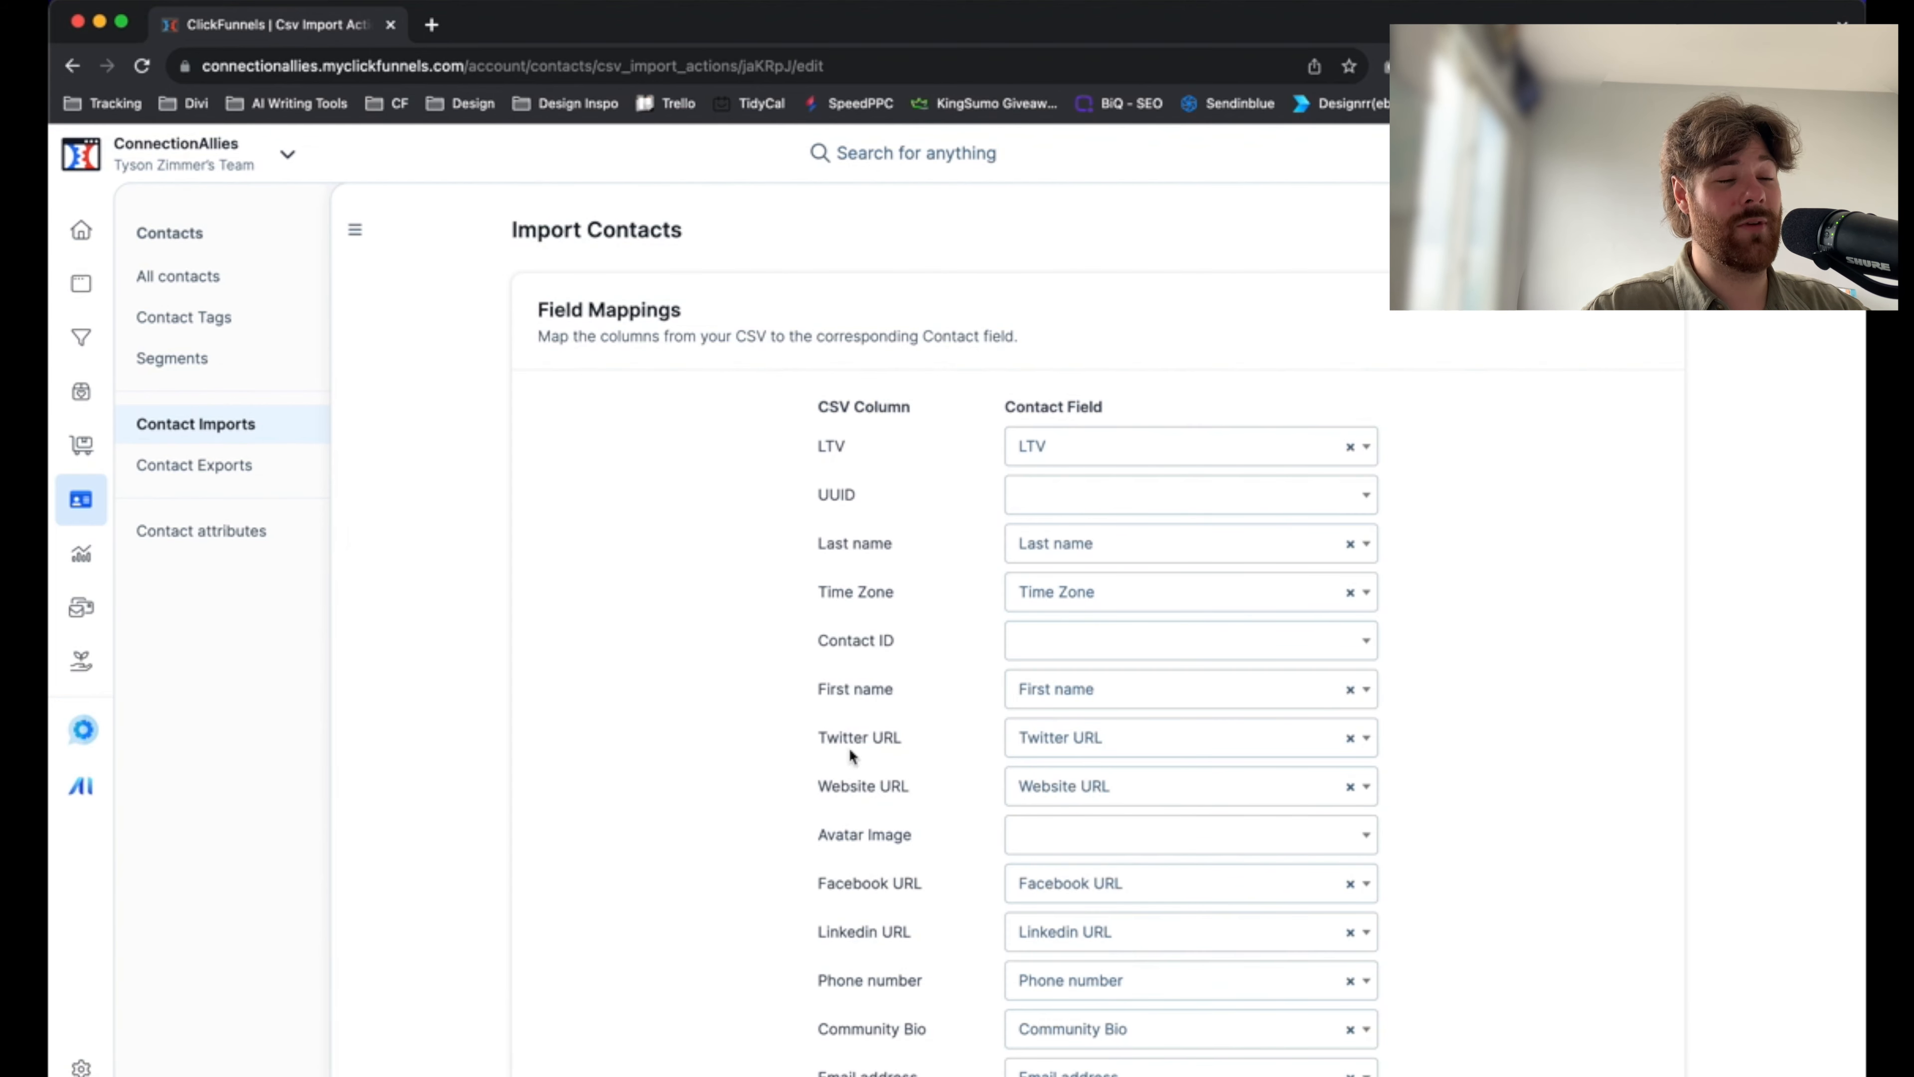
scroll(1033, 748, "down", 4)
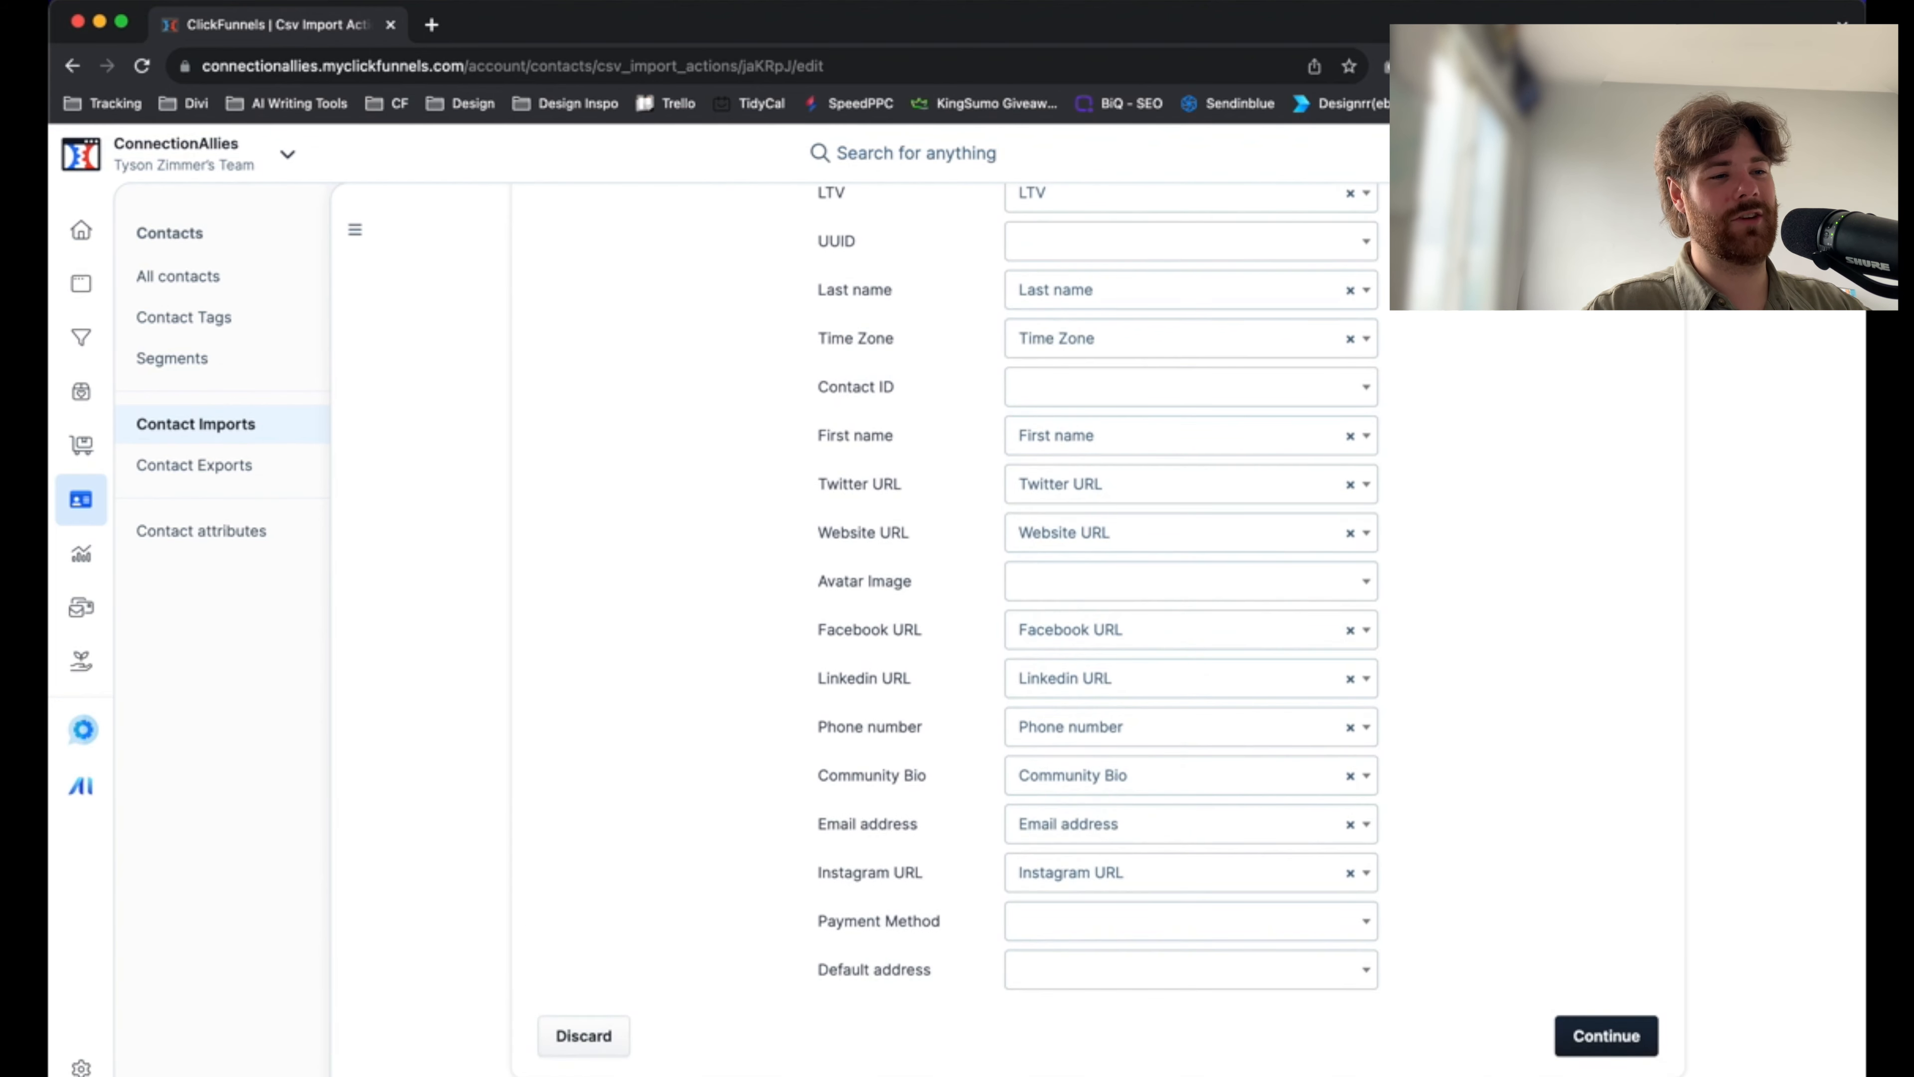
left_click(589, 1040)
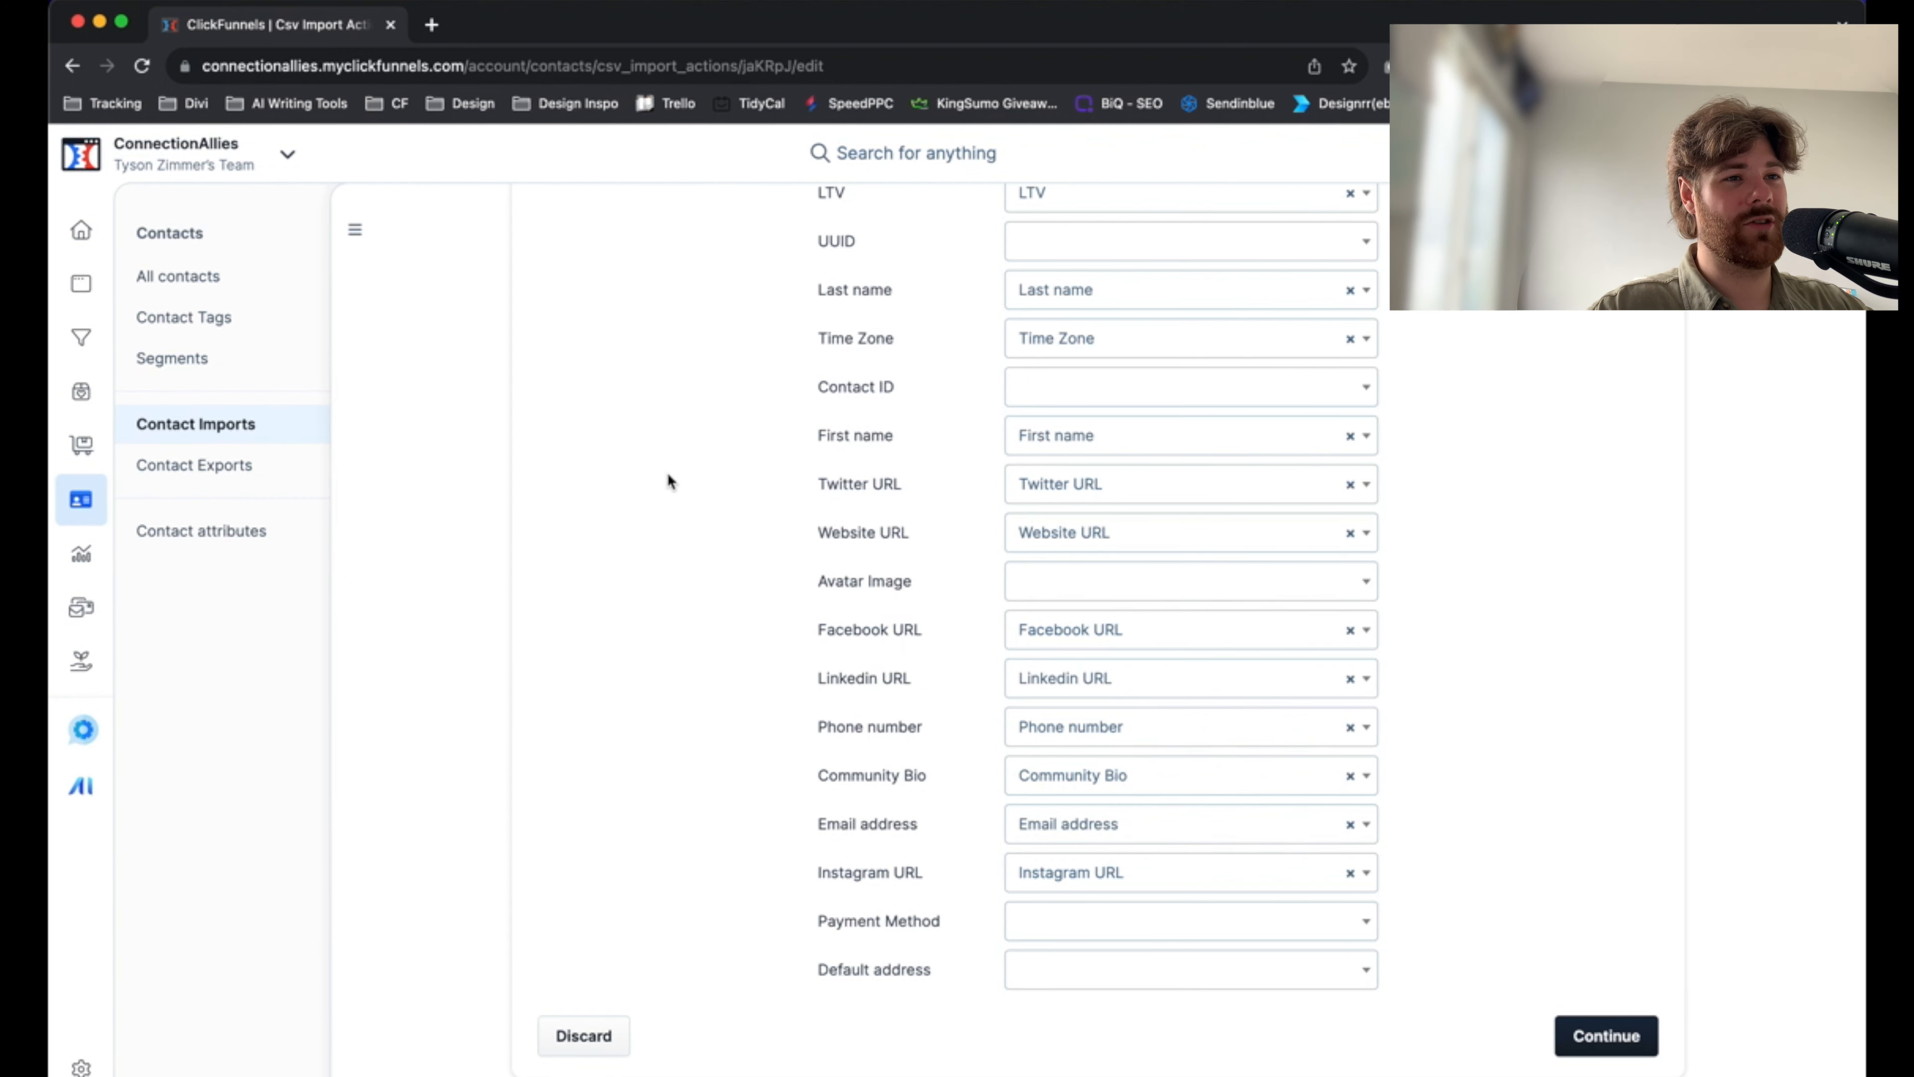
scroll(668, 475, "up", 4)
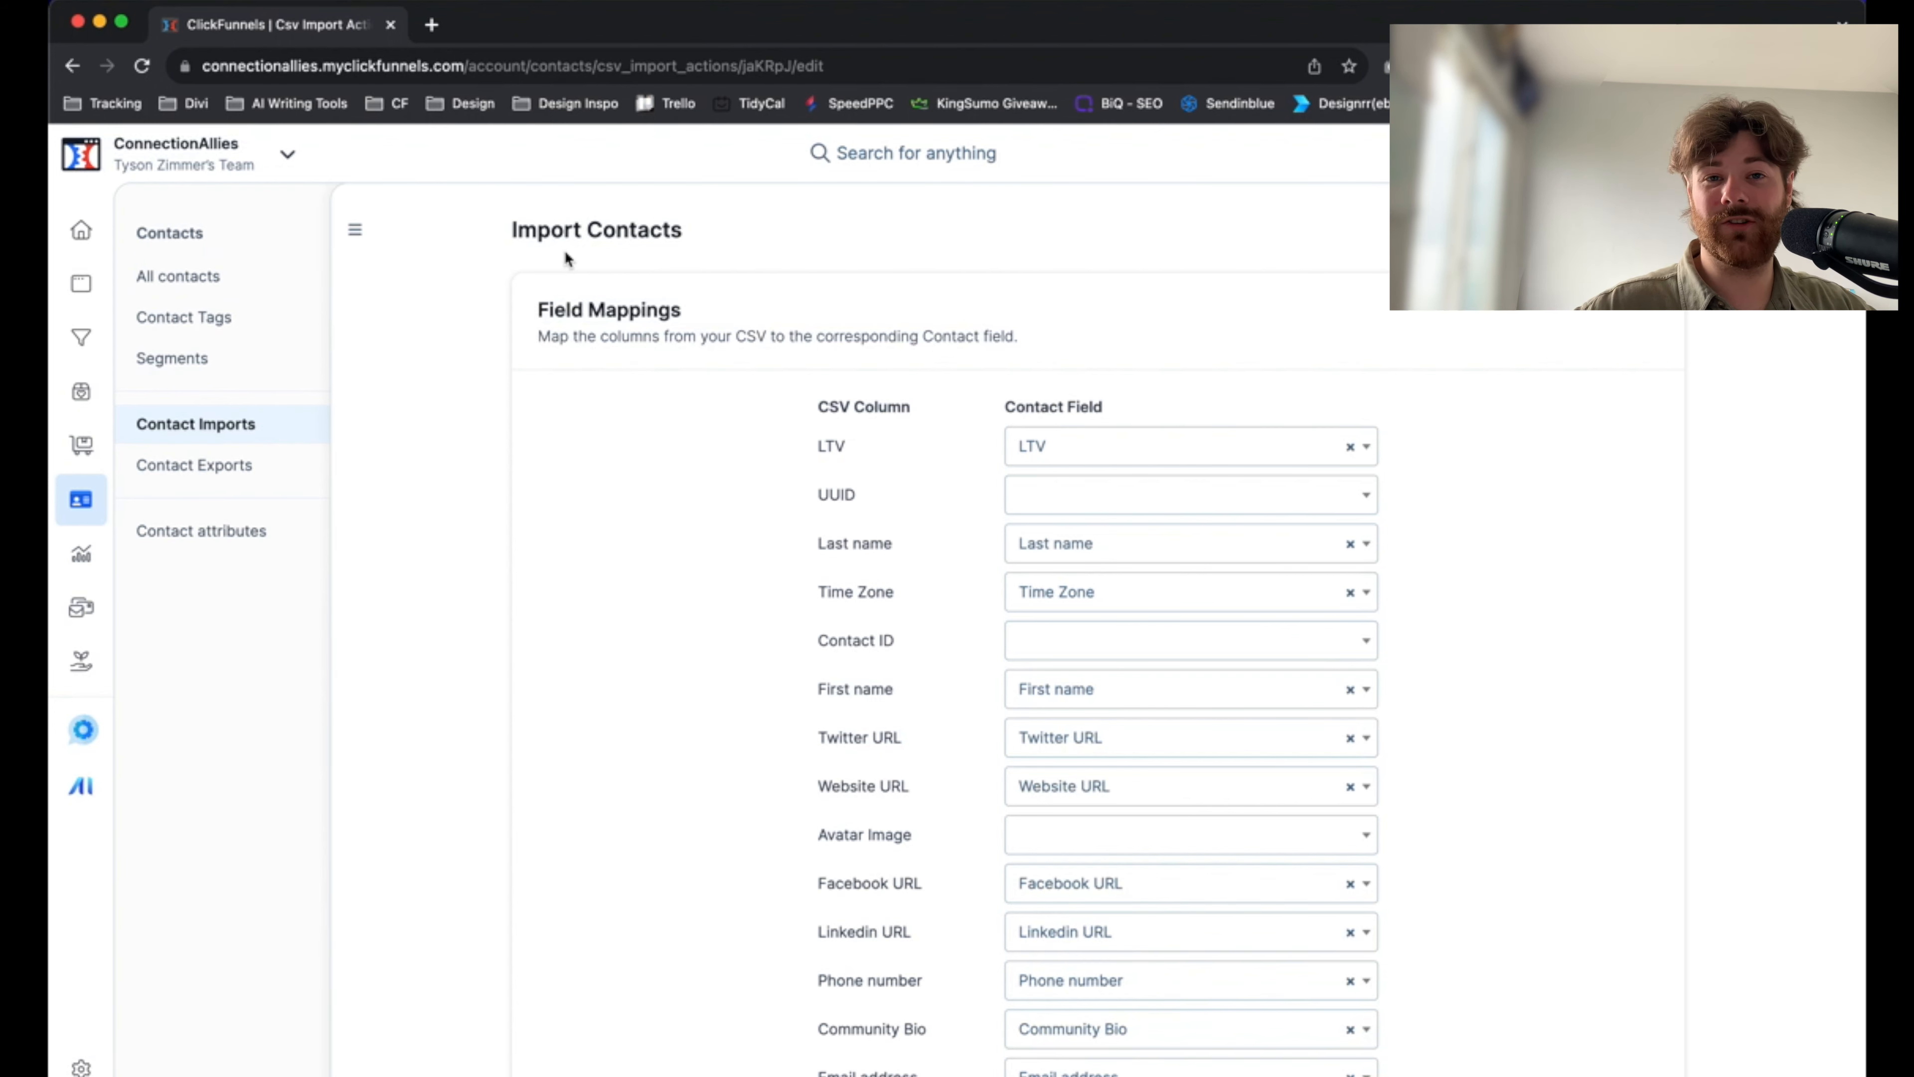
Open the contact tags and list the contacts tagged "Import - 11/03/23 2:27PM PDT"
left_click(199, 324)
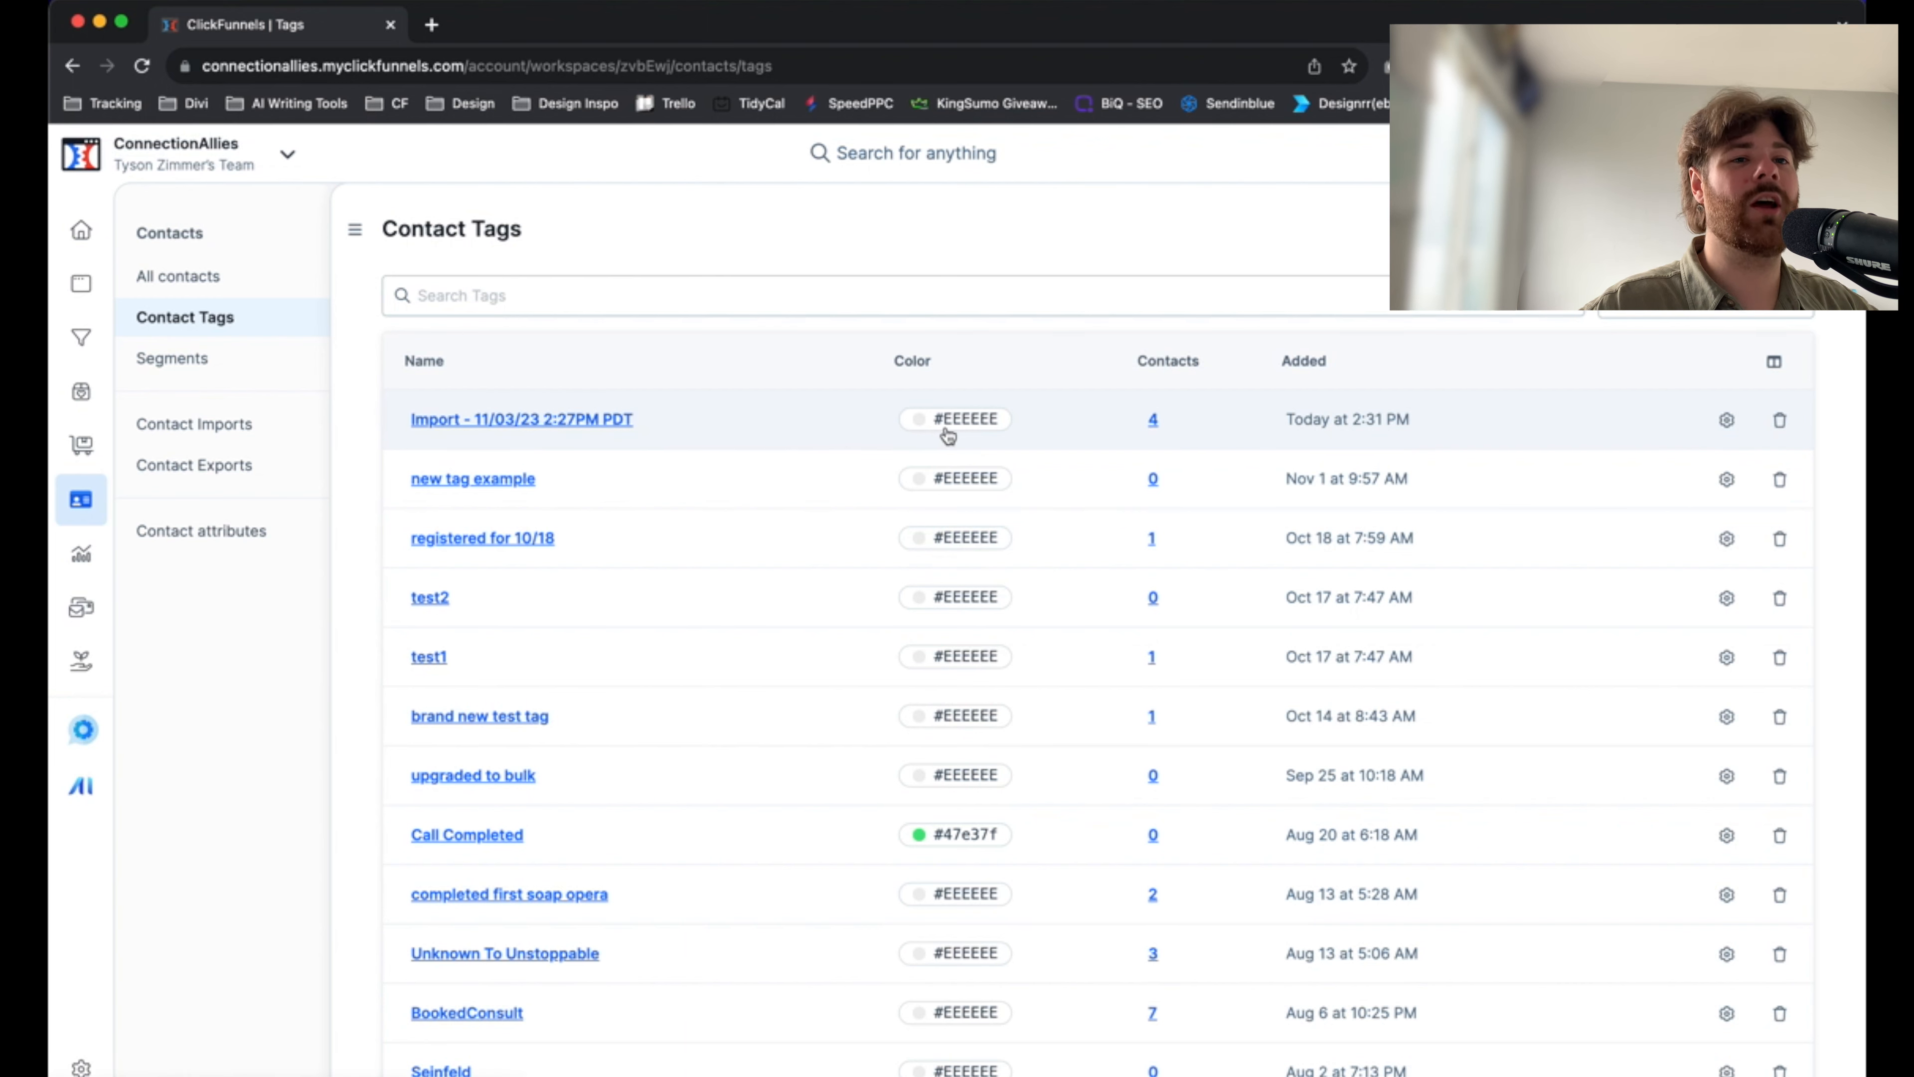
left_click(574, 416)
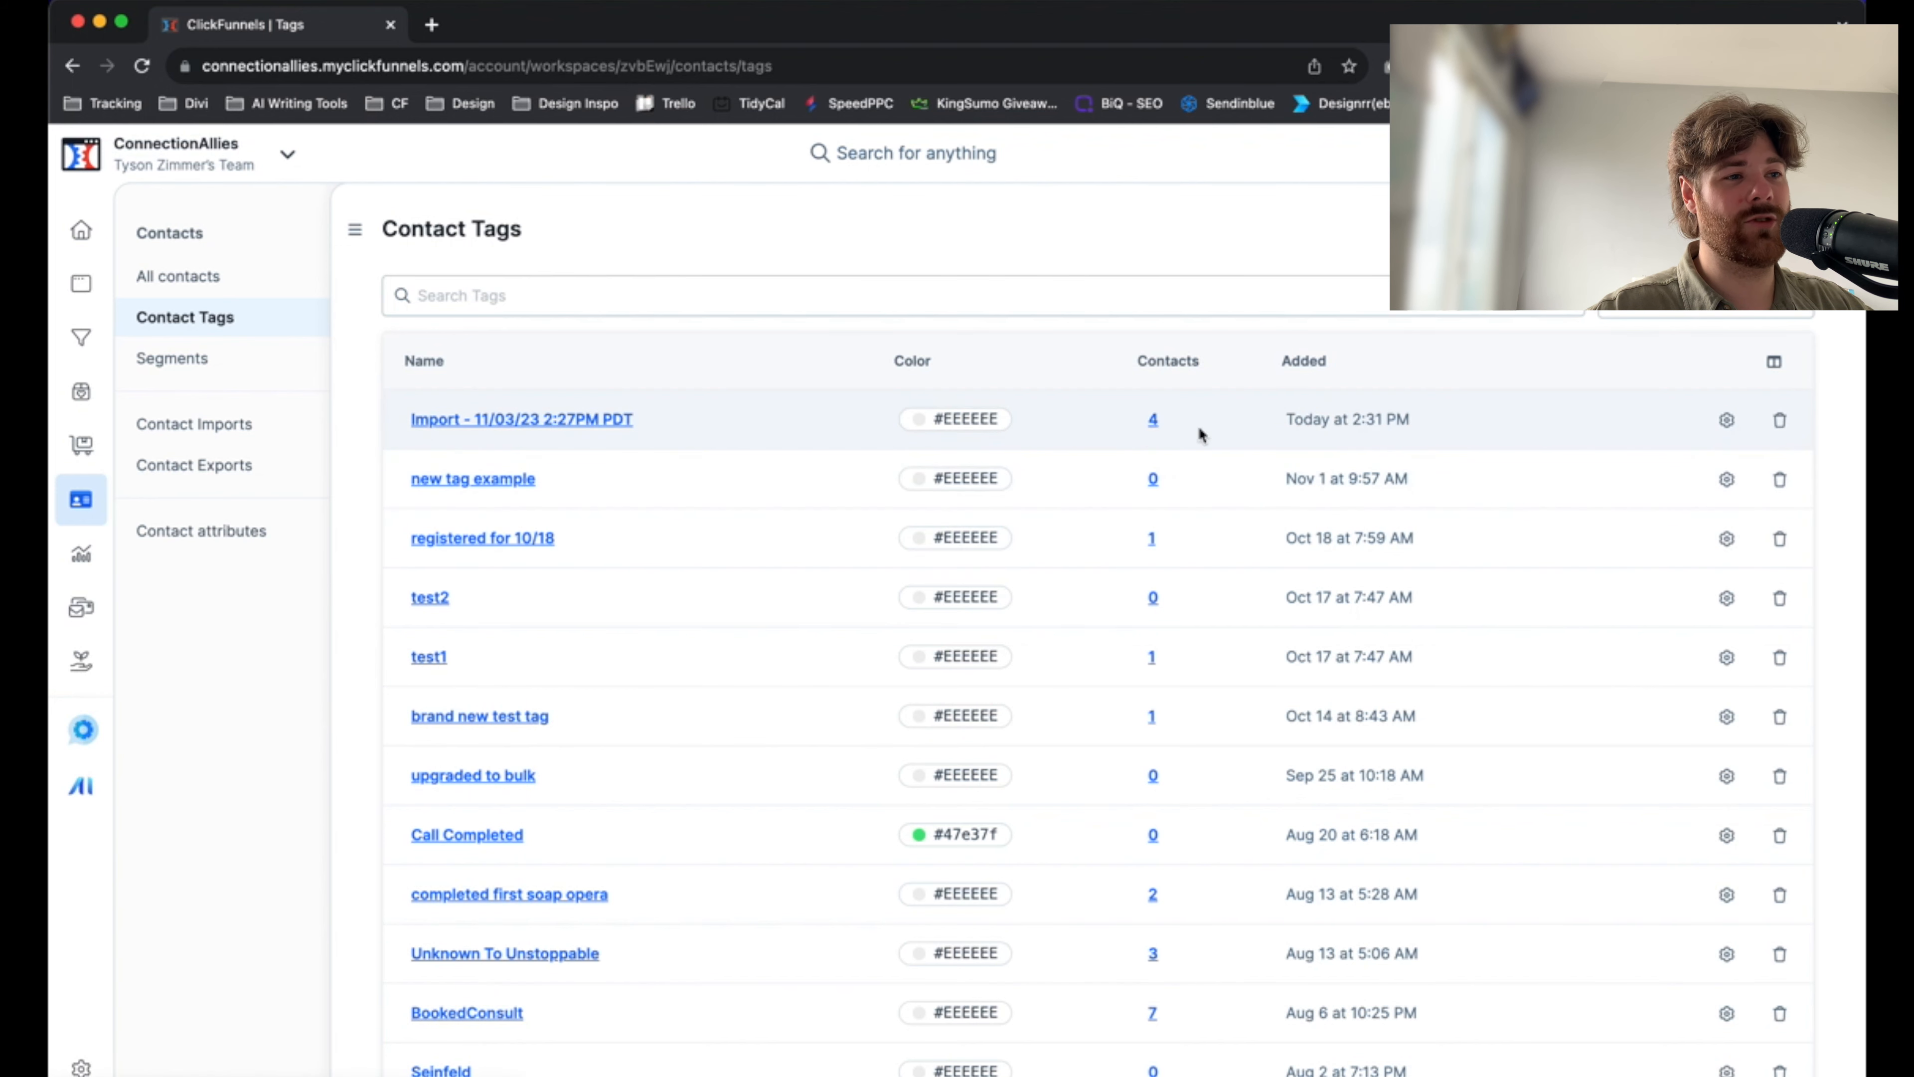
left_click(1153, 419)
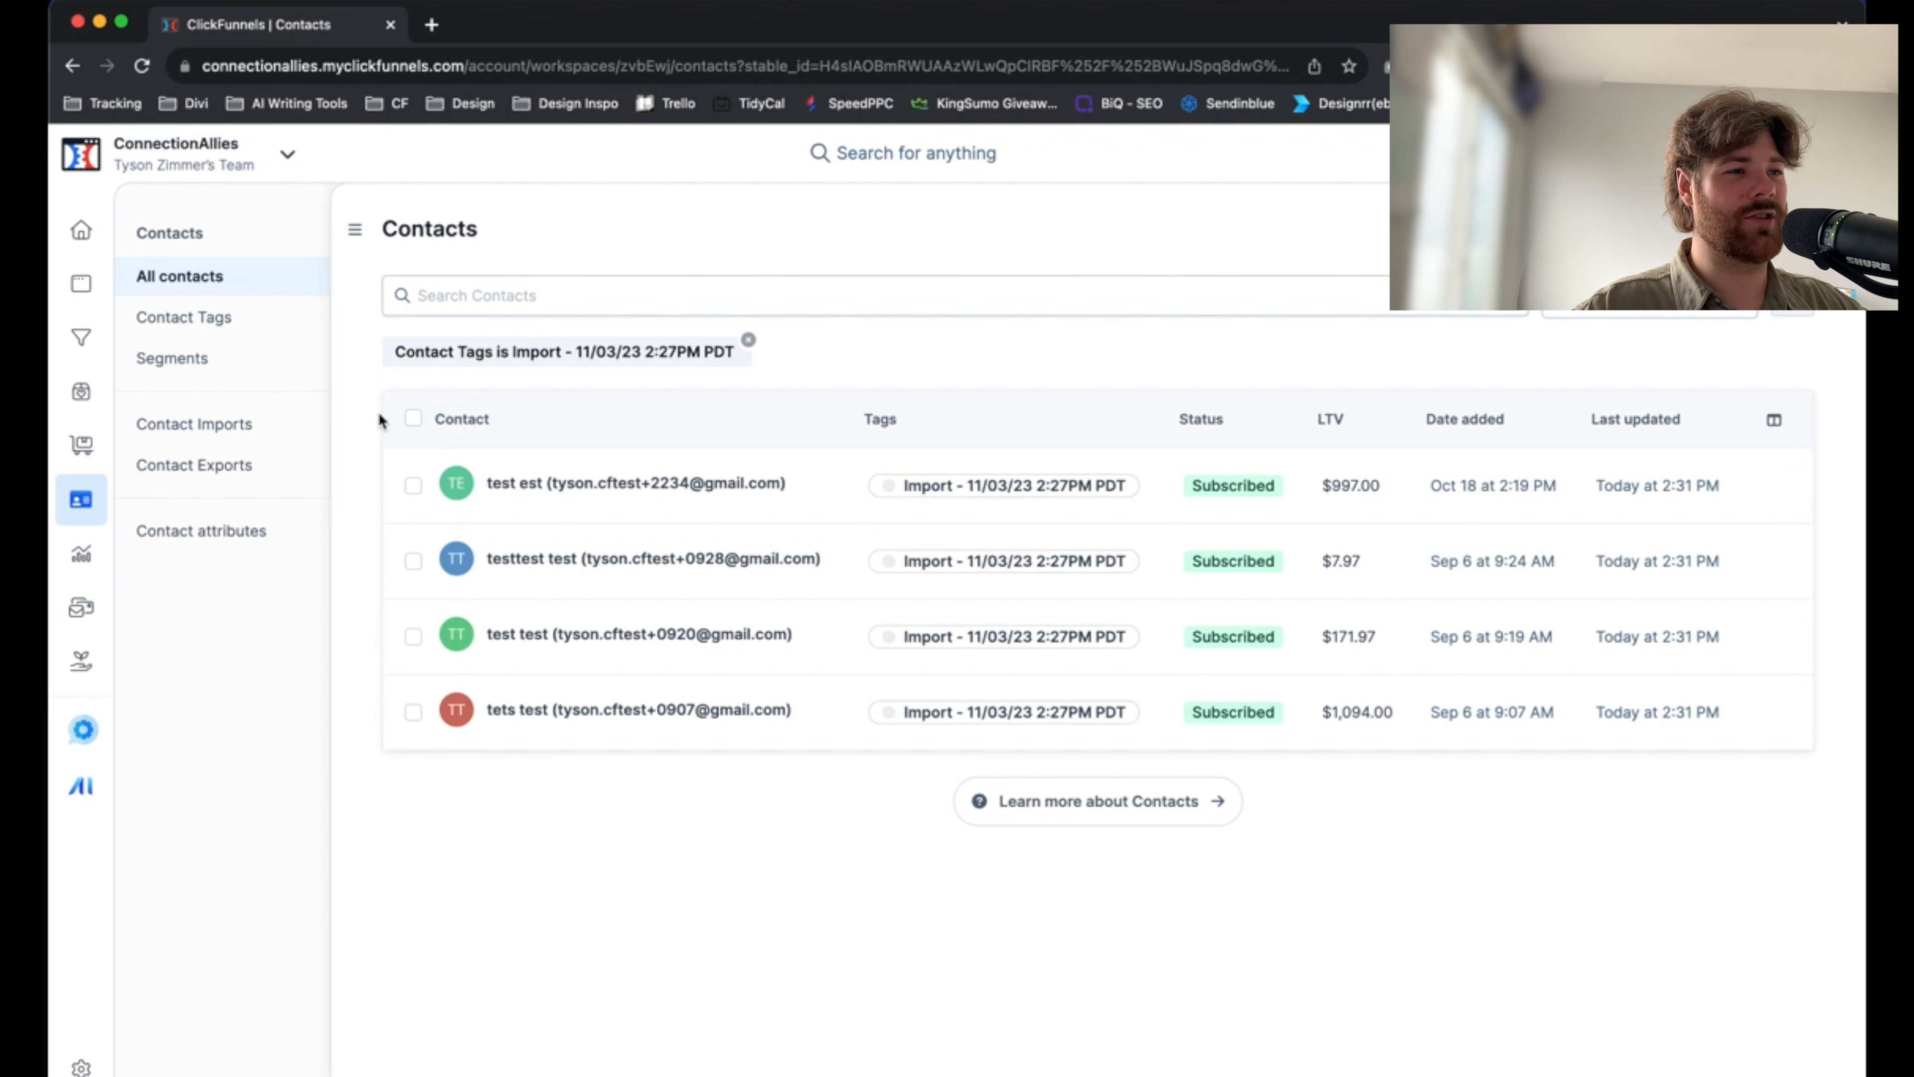
Select all contacts carrying the import tag and look at the bulk tagging options without applying a tag
left_click(413, 419)
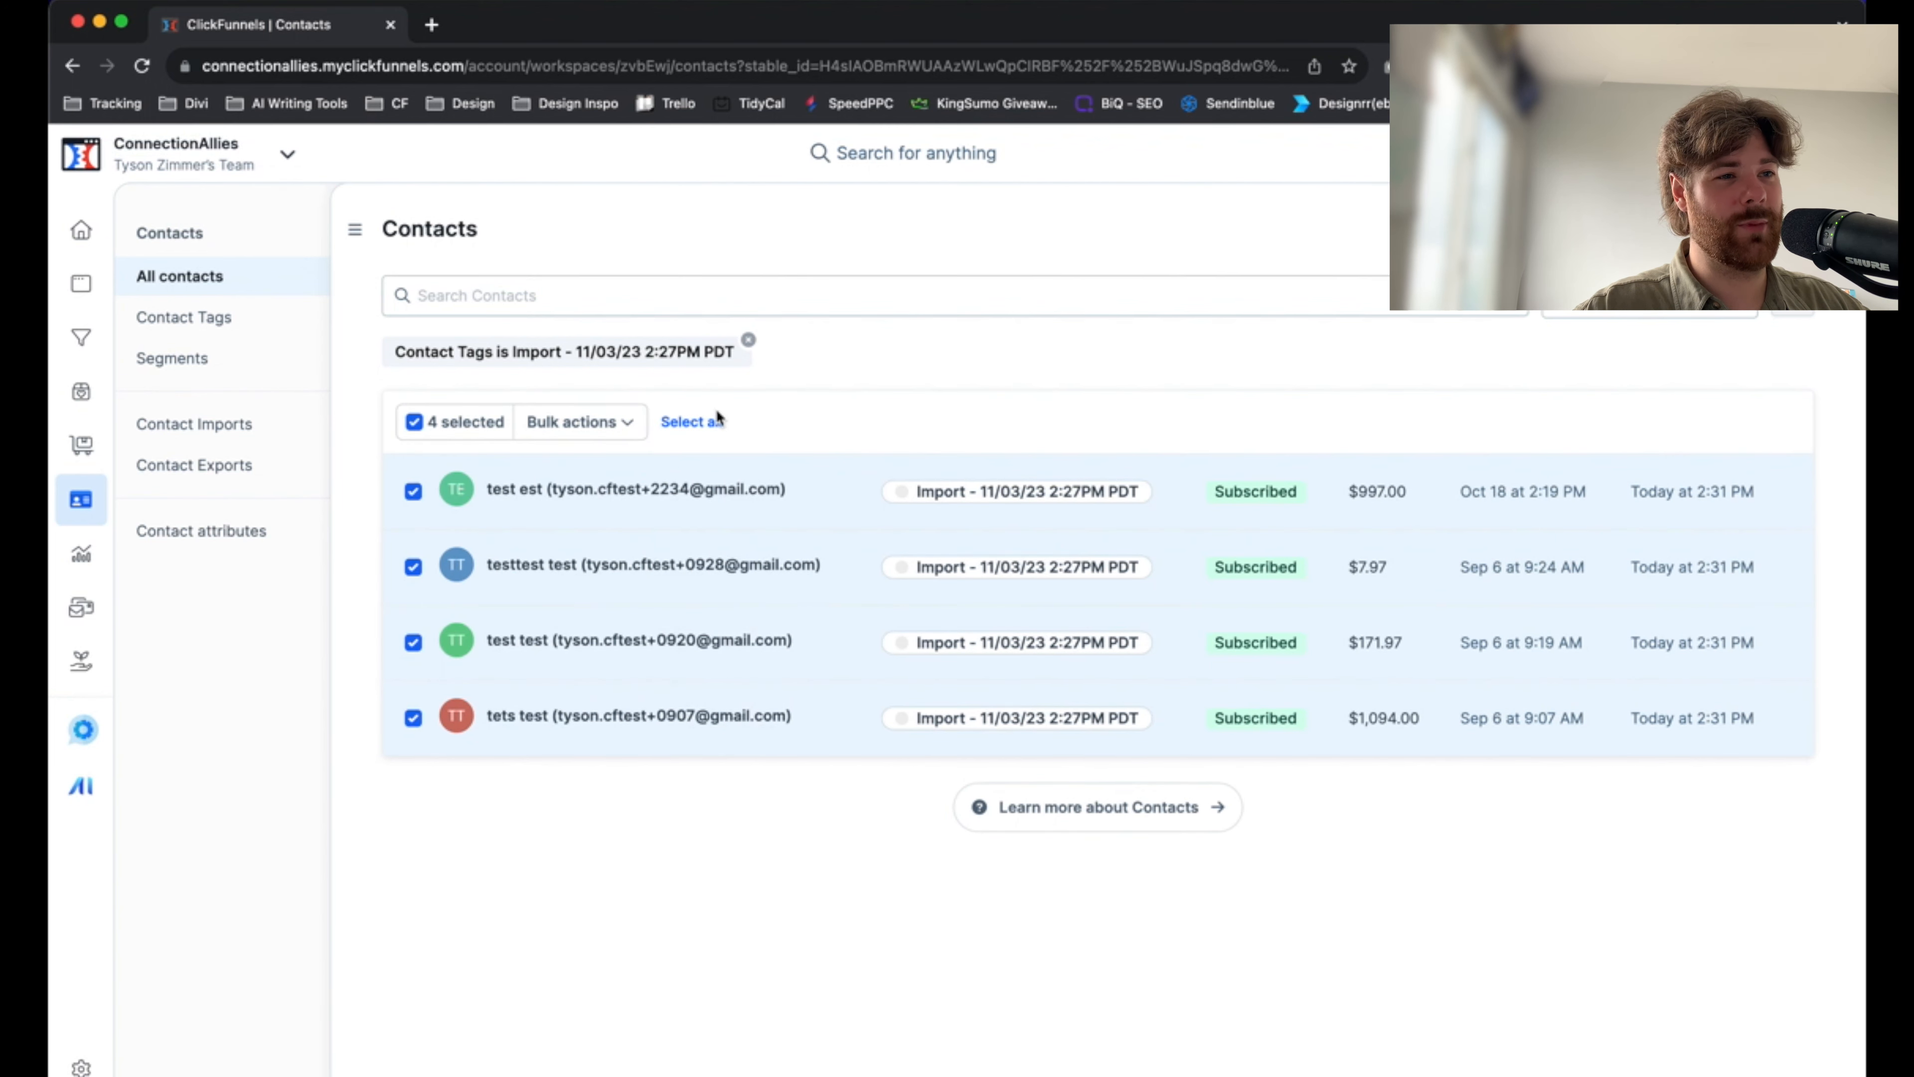
left_click(705, 422)
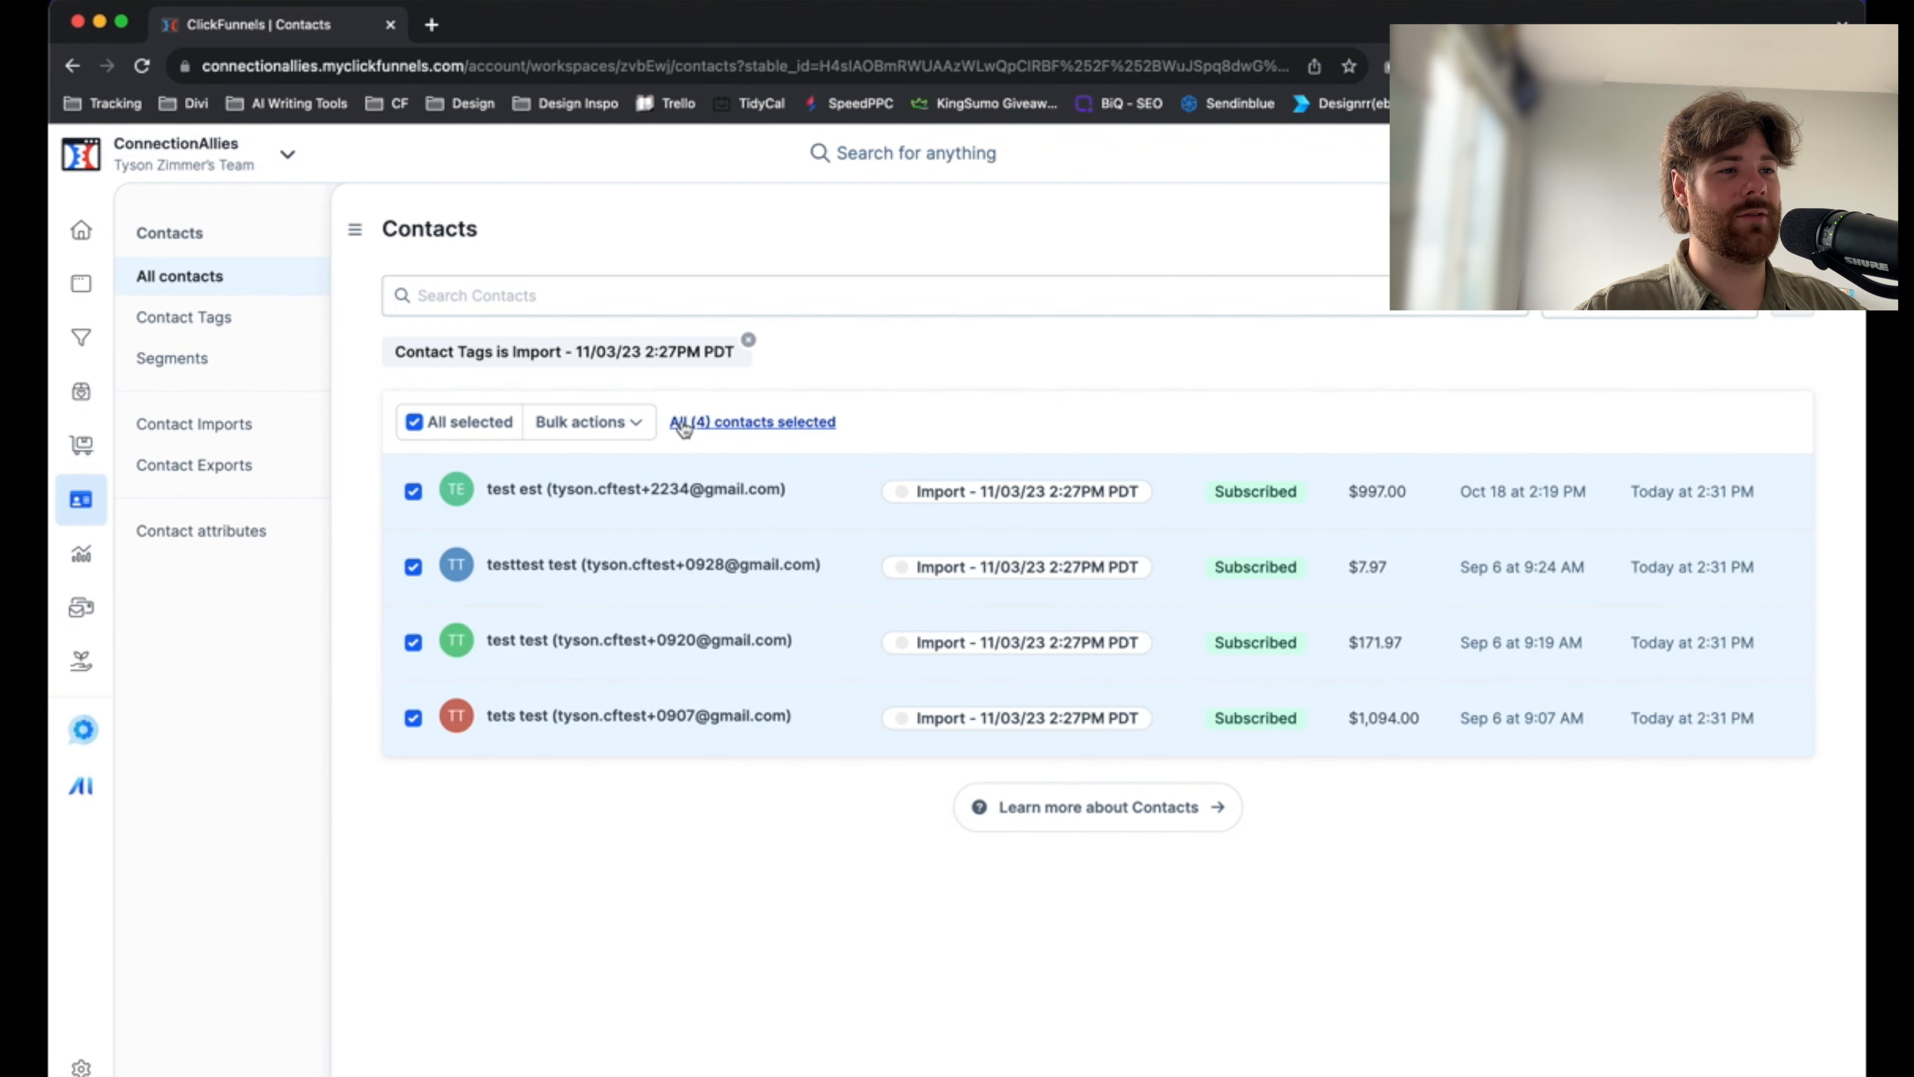
left_click(636, 424)
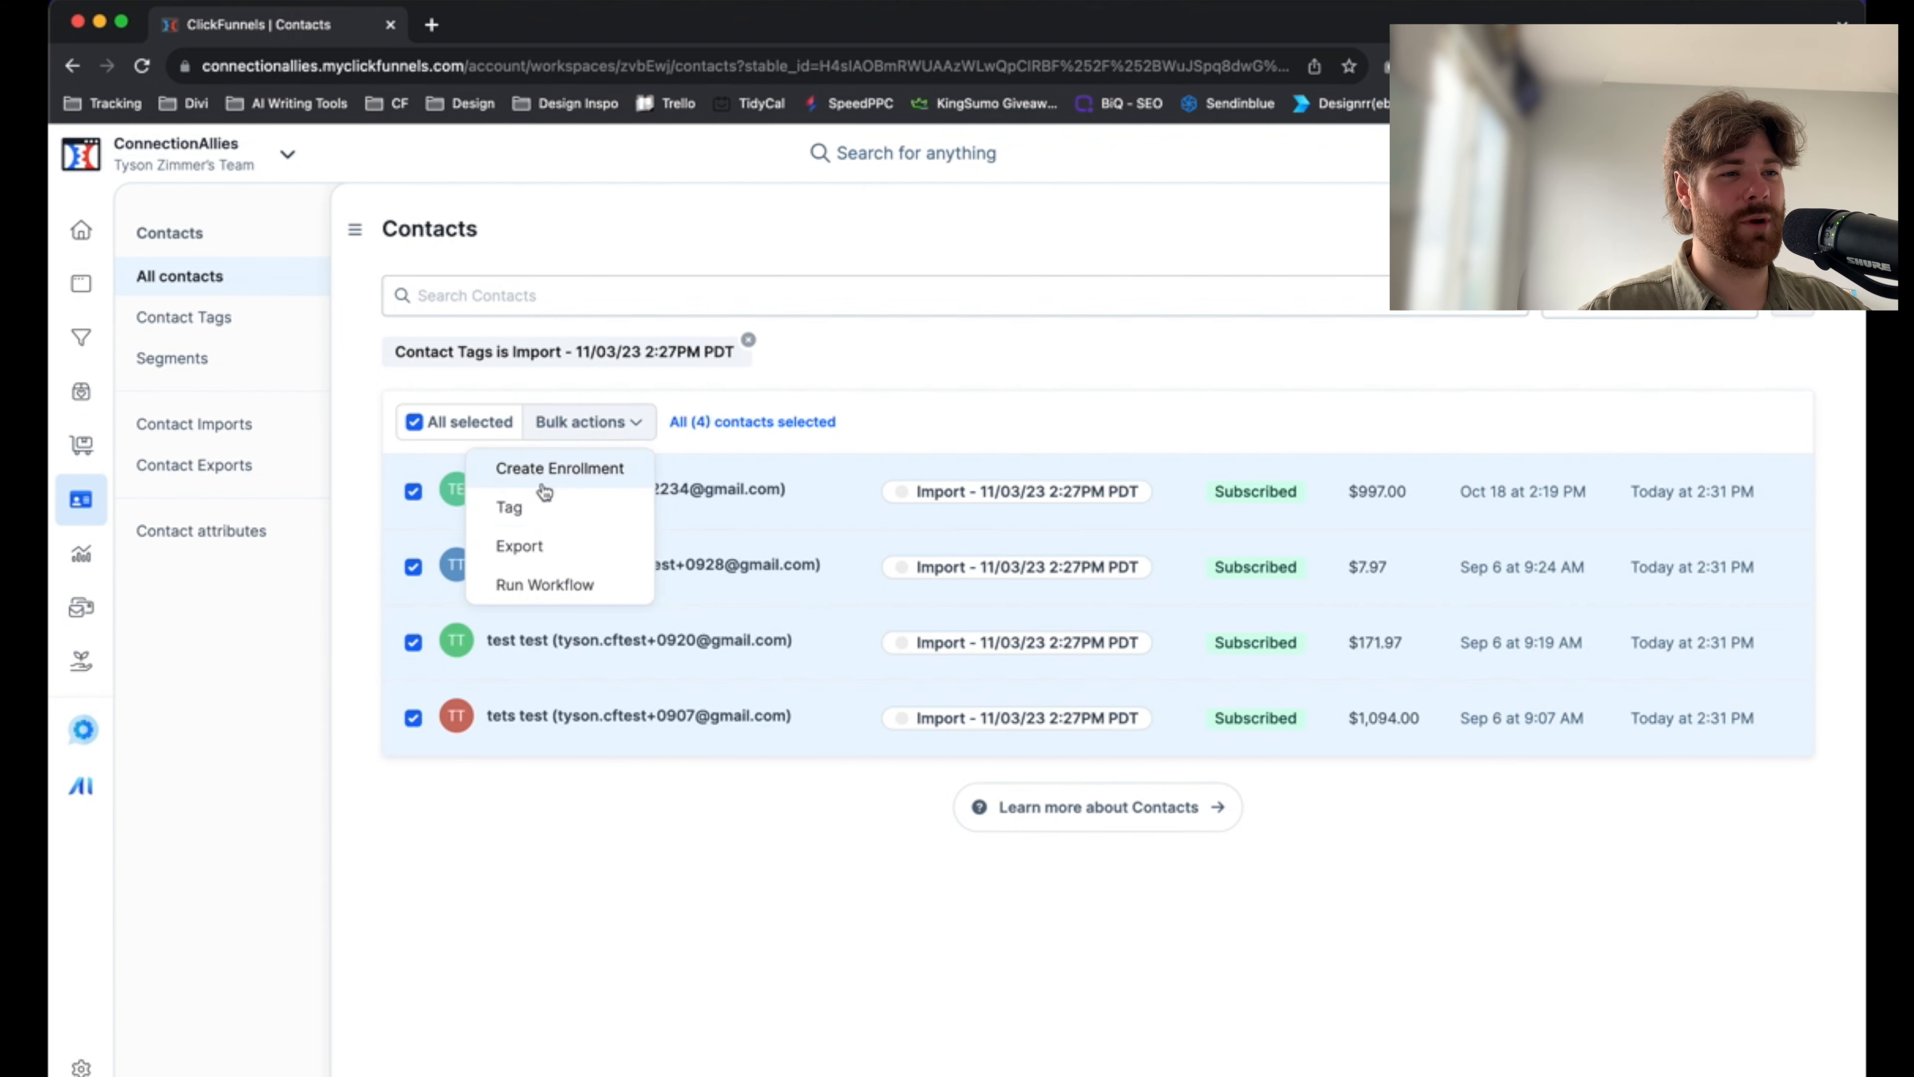
left_click(541, 521)
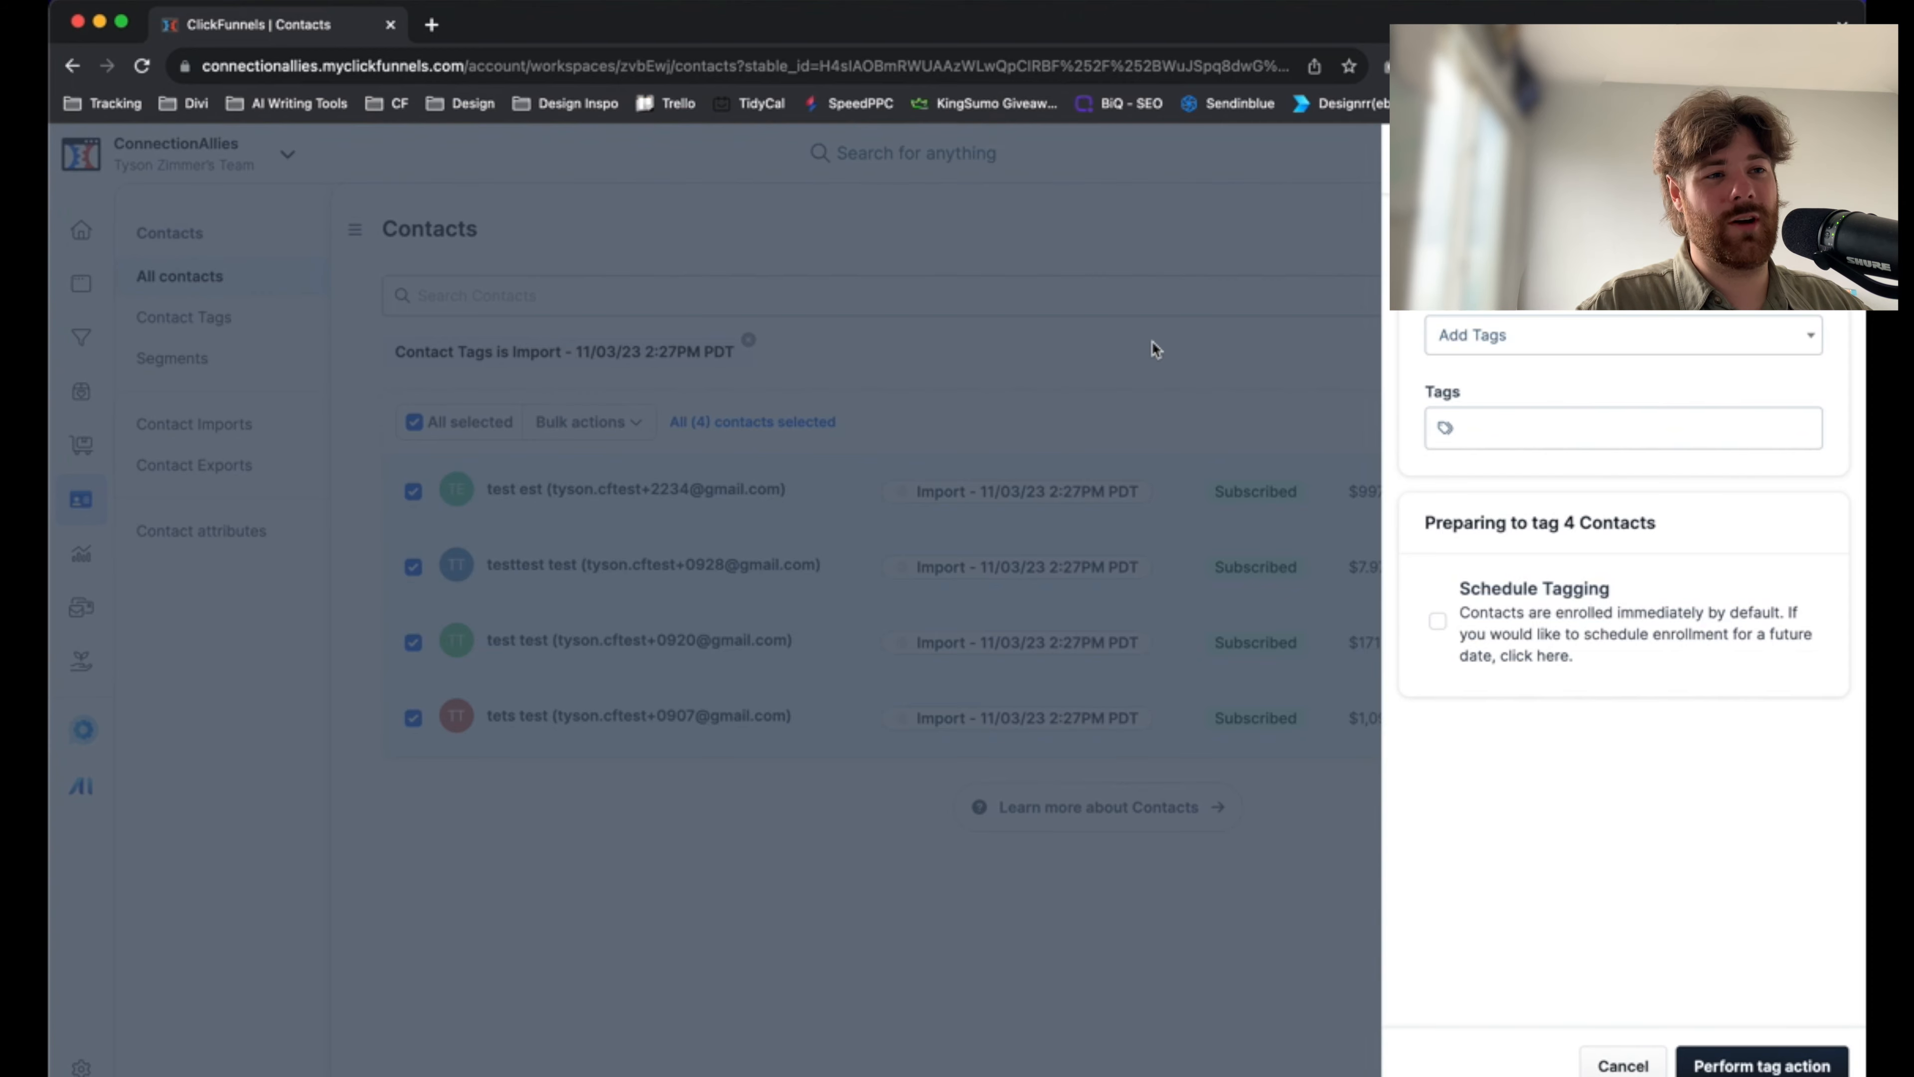
left_click(1152, 341)
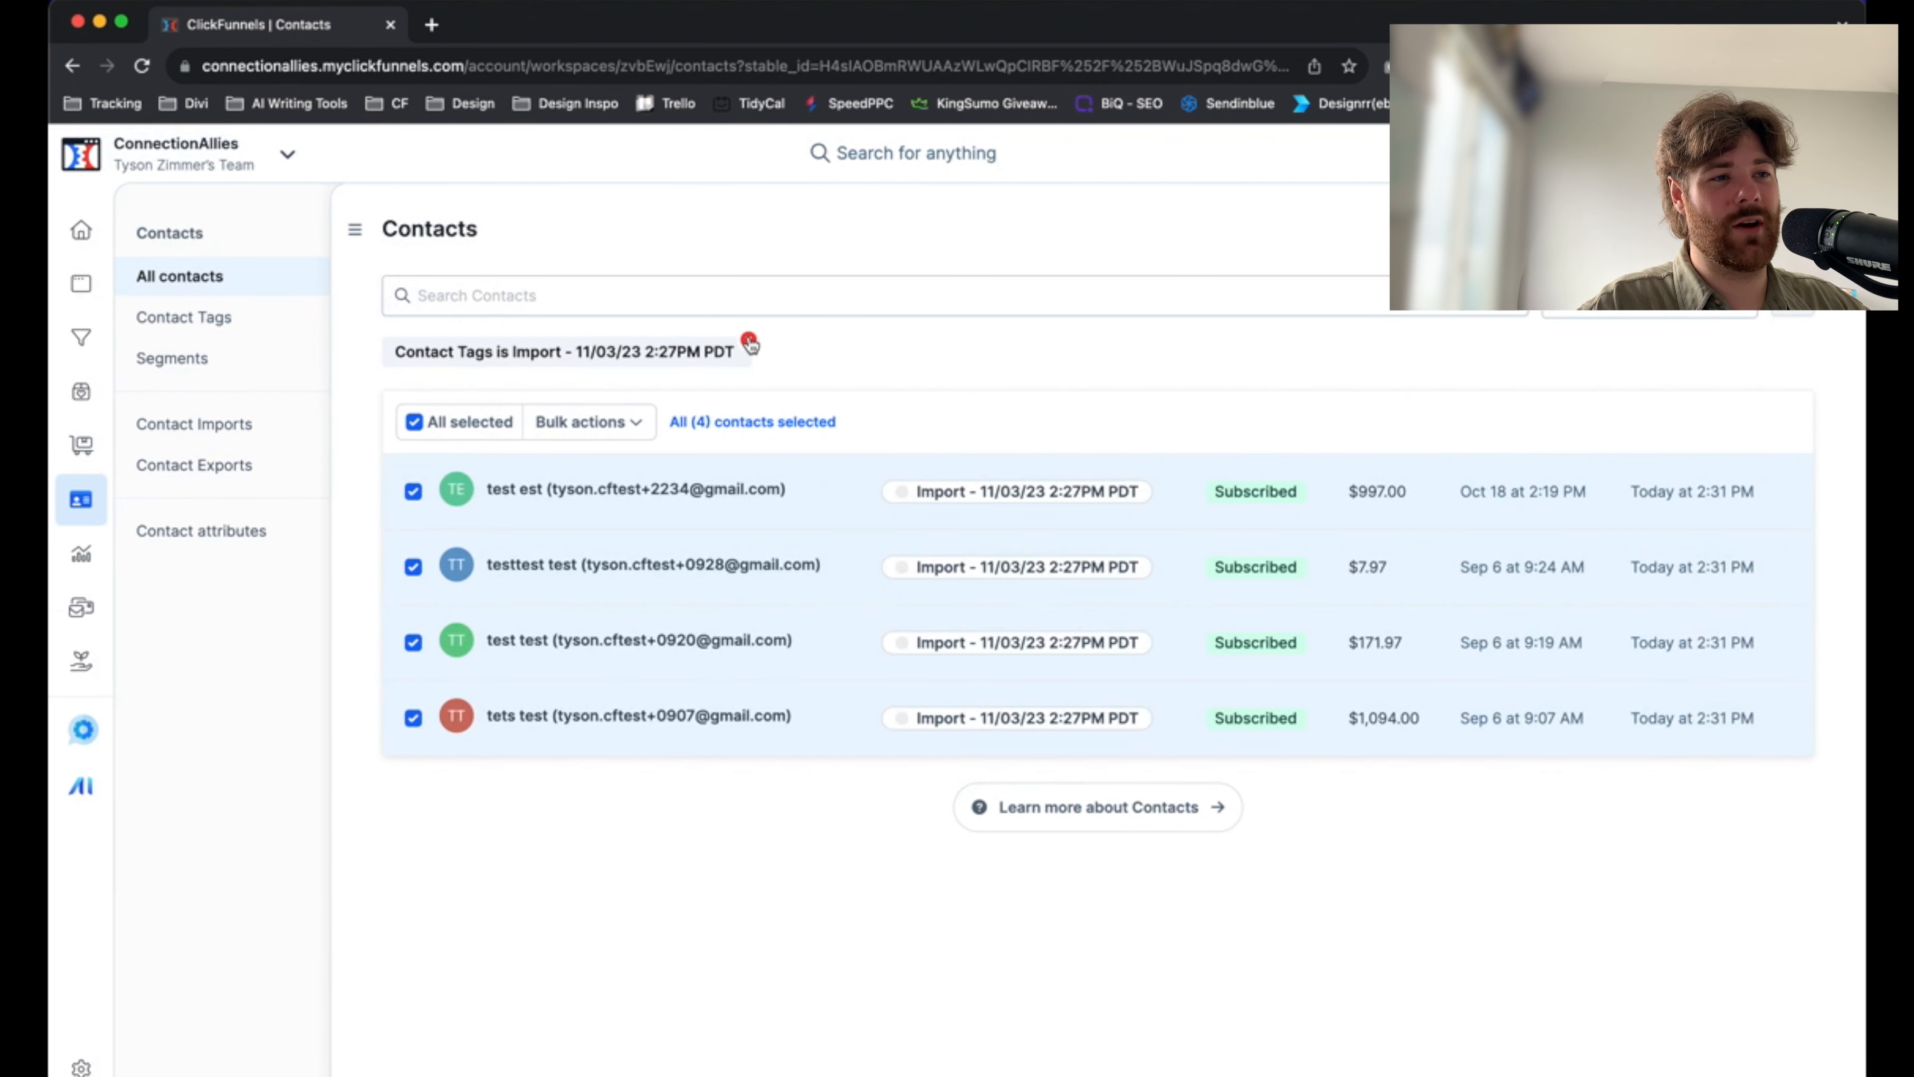